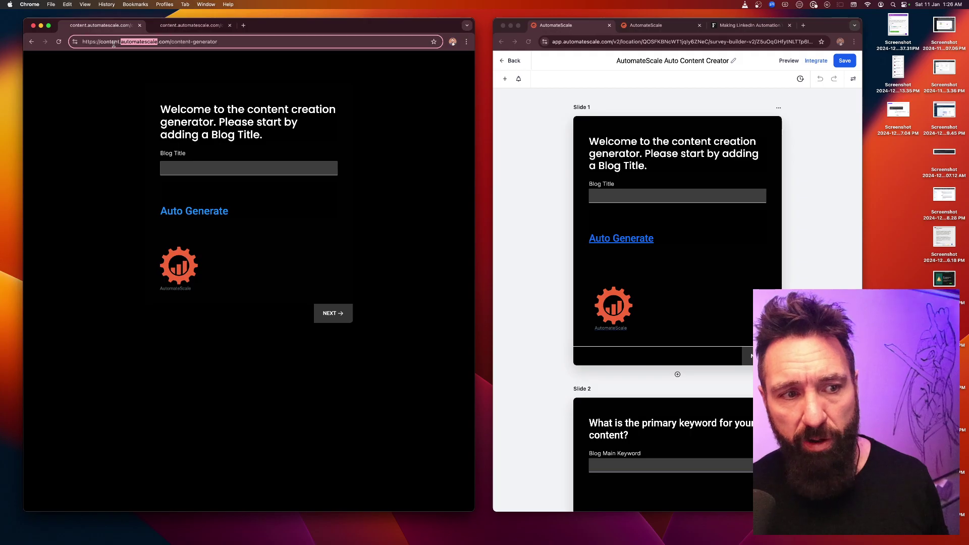
Review the survey slides in the AutomateScale Auto Content Creator builder and the trigger and webhook action in the TOW CONTENT CREATOR workflow.
{"action": "left_click", "coordinate": [104, 92]}
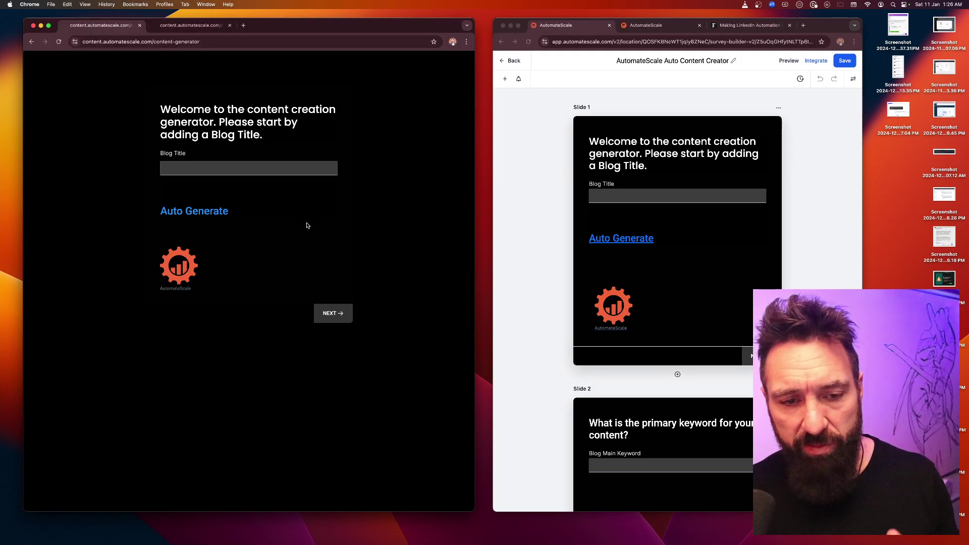
{"action": "left_click", "coordinate": [538, 140]}
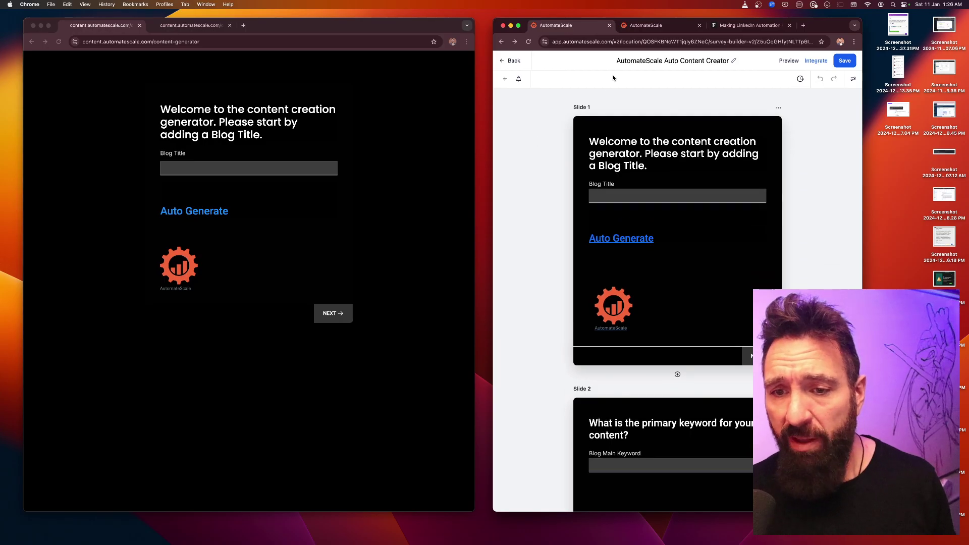
{"action": "scroll", "coordinate": [541, 176], "scroll_direction": "down", "scroll_amount": 1}
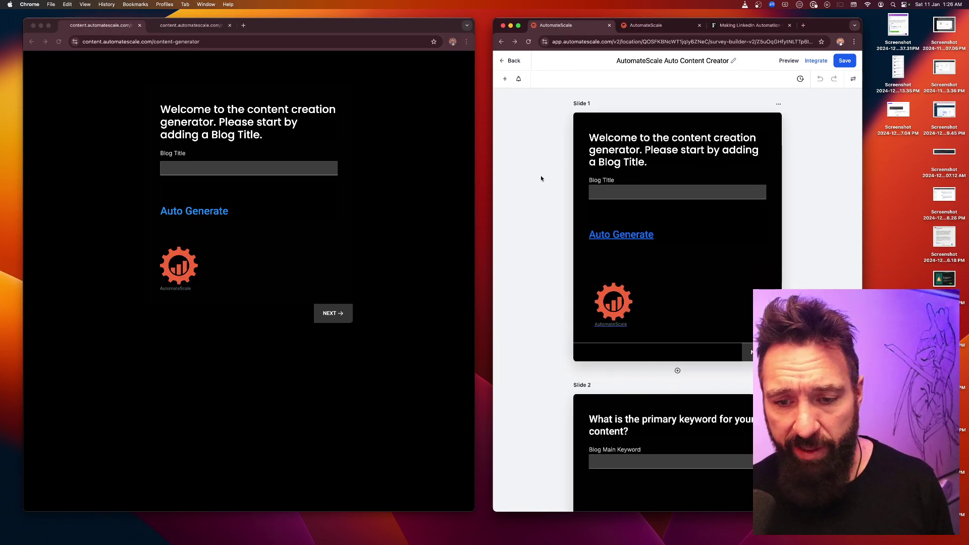
{"action": "key", "text": "ctrl+Tab"}
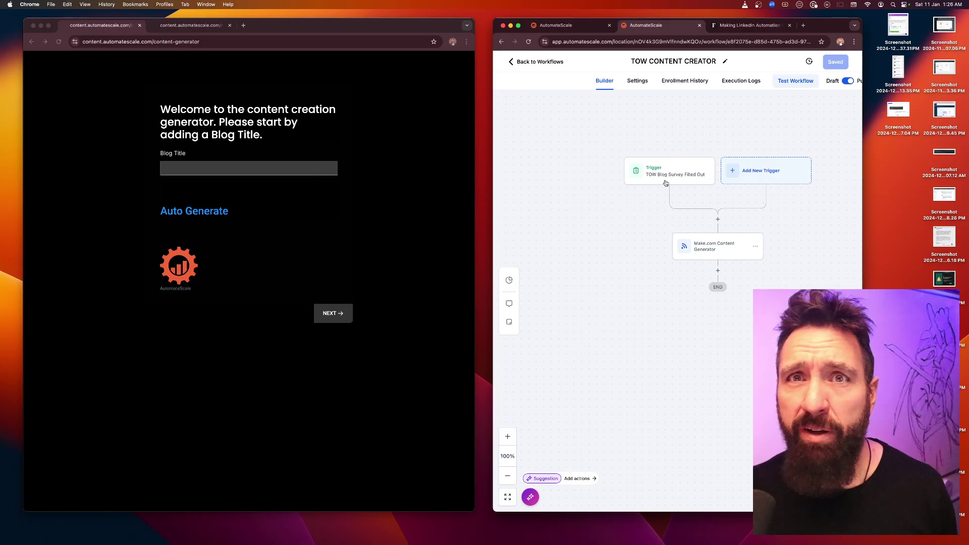
{"action": "scroll", "coordinate": [667, 182], "scroll_direction": "up", "scroll_amount": 1}
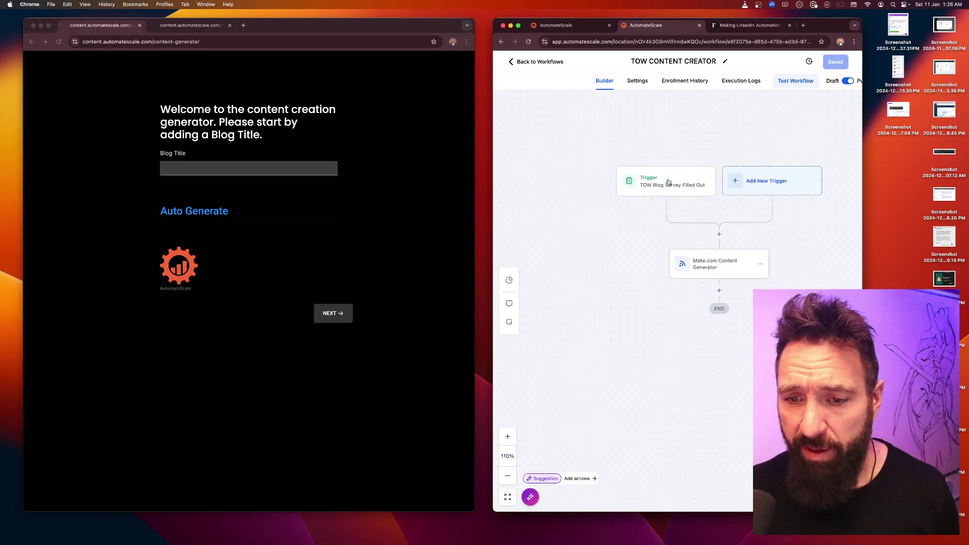
{"action": "scroll", "coordinate": [669, 182], "scroll_direction": "up", "scroll_amount": 6}
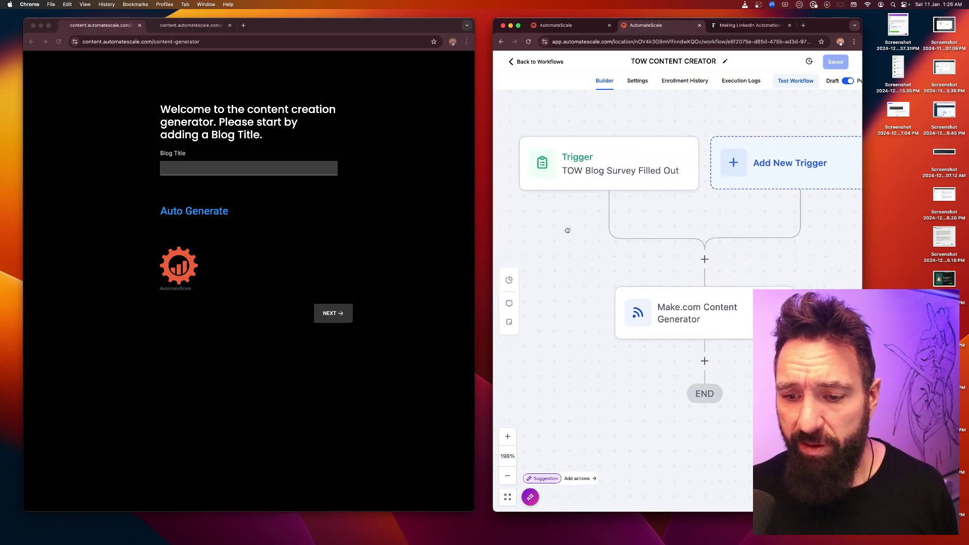
{"action": "scroll", "coordinate": [567, 231], "scroll_direction": "down", "scroll_amount": 1}
{"action": "scroll", "coordinate": [632, 358], "scroll_direction": "down", "scroll_amount": 1}
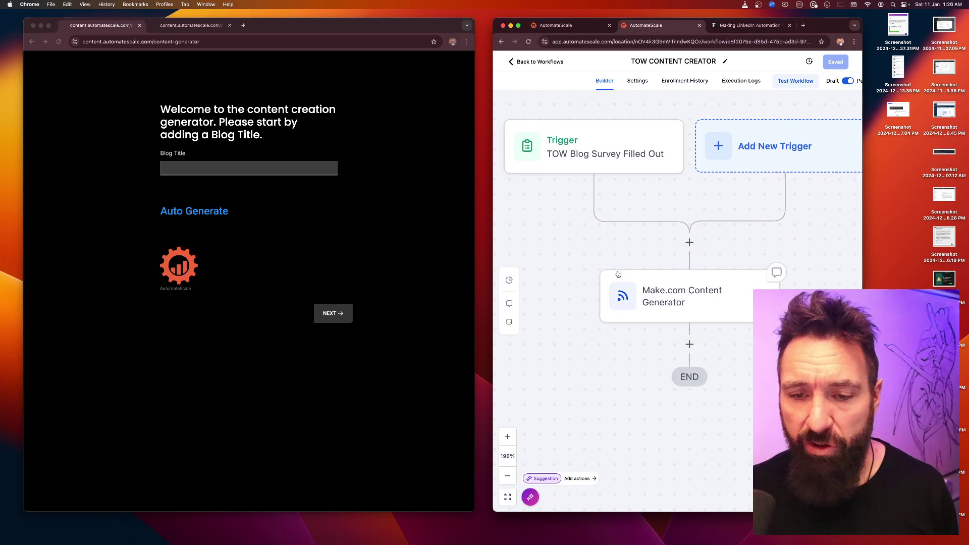
Examine the AS | Blog Creation Wizard scenario in Make alongside the AS | Content Machine | Titles spreadsheet, and return to the survey form.
{"action": "key", "text": "ctrl+Right"}
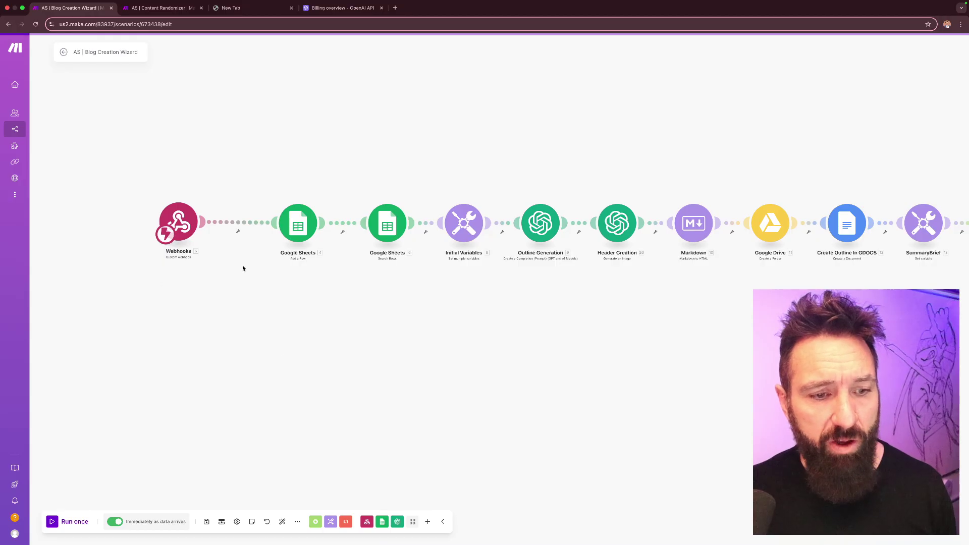
{"action": "key", "text": "ctrl+Left"}
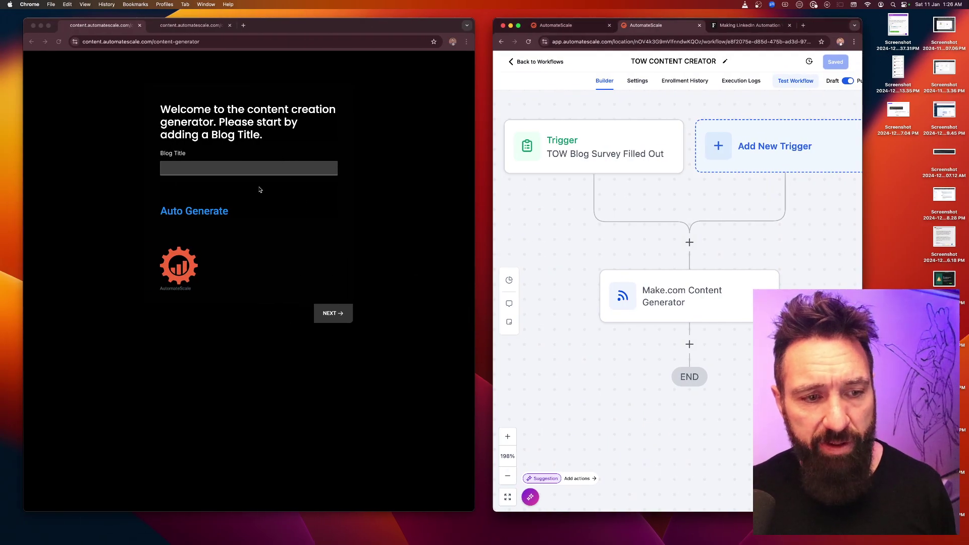
{"action": "key", "text": "ctrl+Right"}
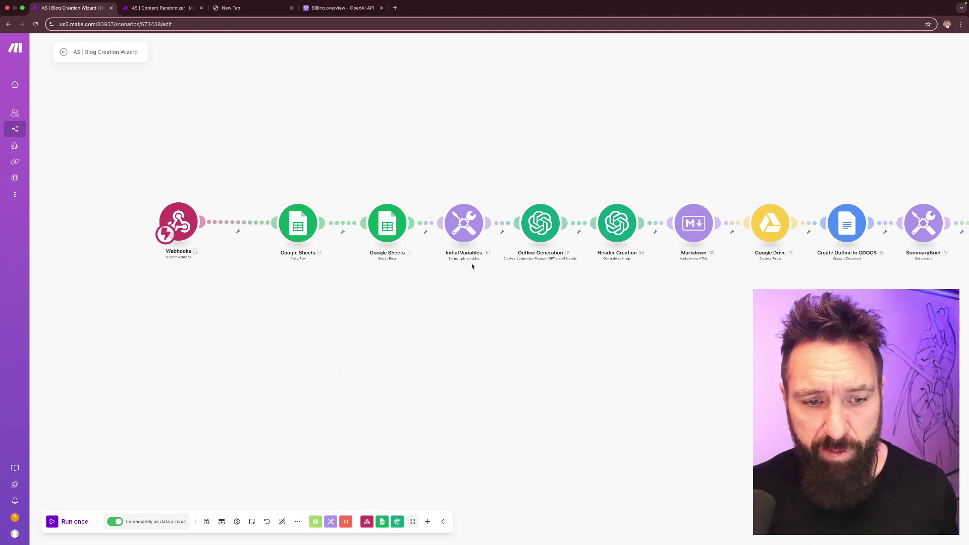
{"action": "key", "text": "ctrl+Right"}
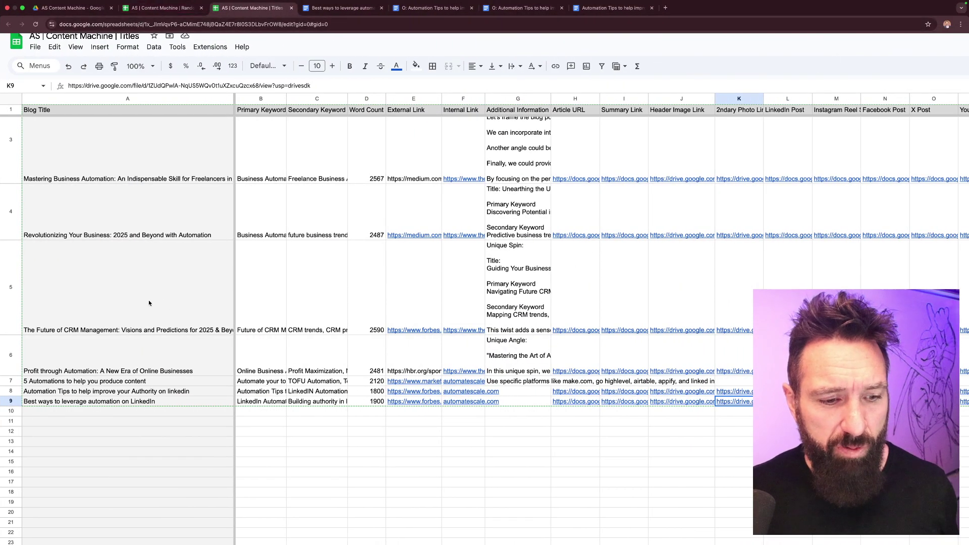
{"action": "key", "text": "ctrl+Left"}
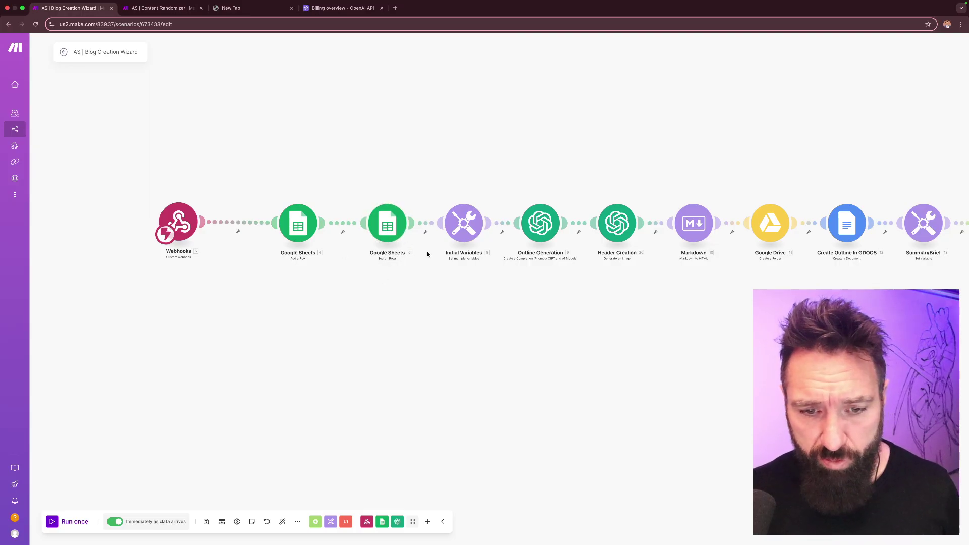
{"action": "left_click_drag", "start_coordinate": [478, 301], "coordinate": [428, 302]}
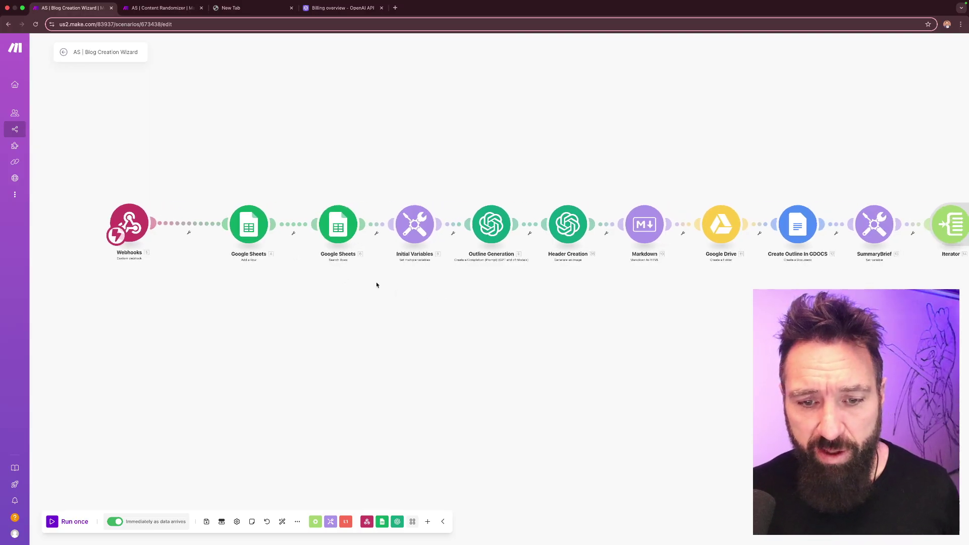
{"action": "key", "text": "ctrl+Right"}
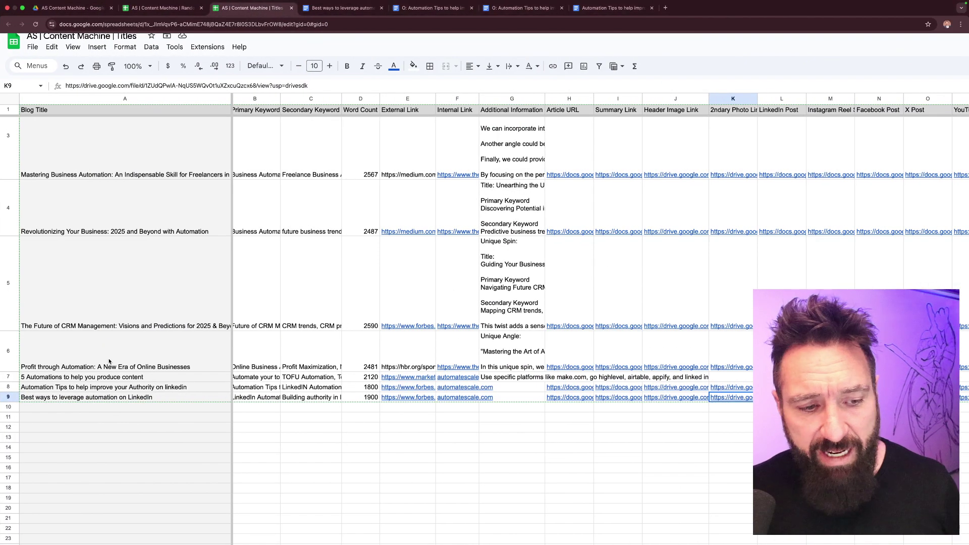
{"action": "key", "text": "ctrl+Left"}
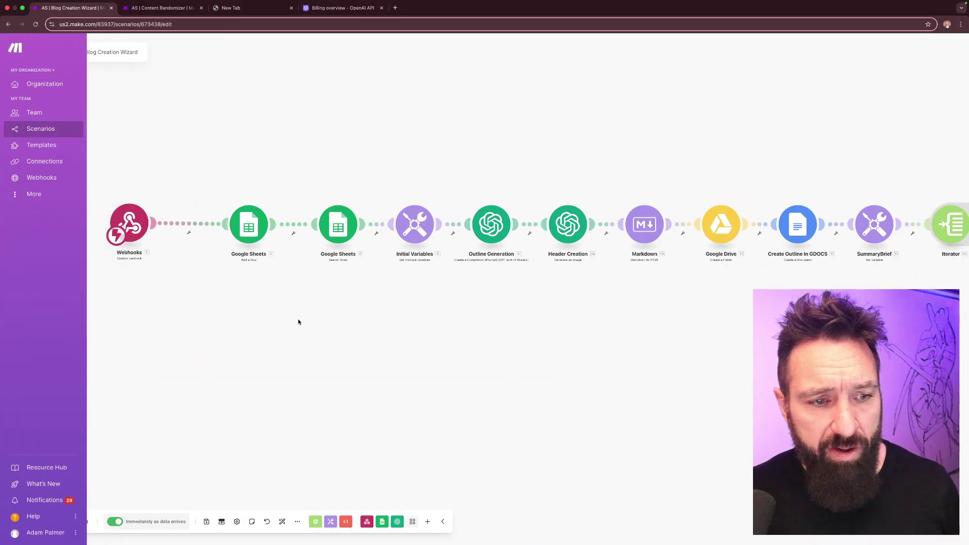
{"action": "key", "text": "ctrl+Left"}
{"action": "key", "text": "ctrl+Left"}
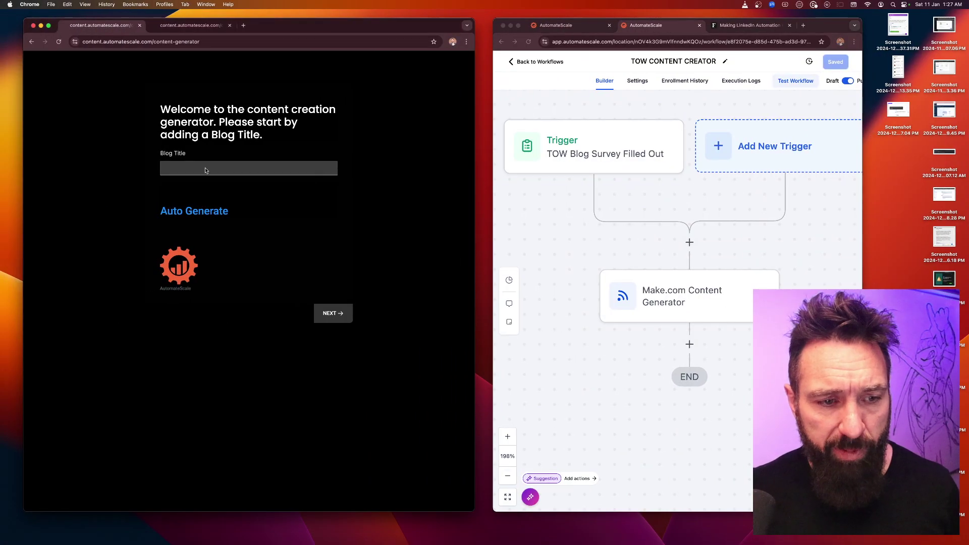
Enter "Best ways to leverage automation on LinkedIn" as the blog title, compare it with the Titles spreadsheet, and continue the survey.
{"action": "left_click", "coordinate": [214, 170]}
{"action": "left_click", "coordinate": [242, 257]}
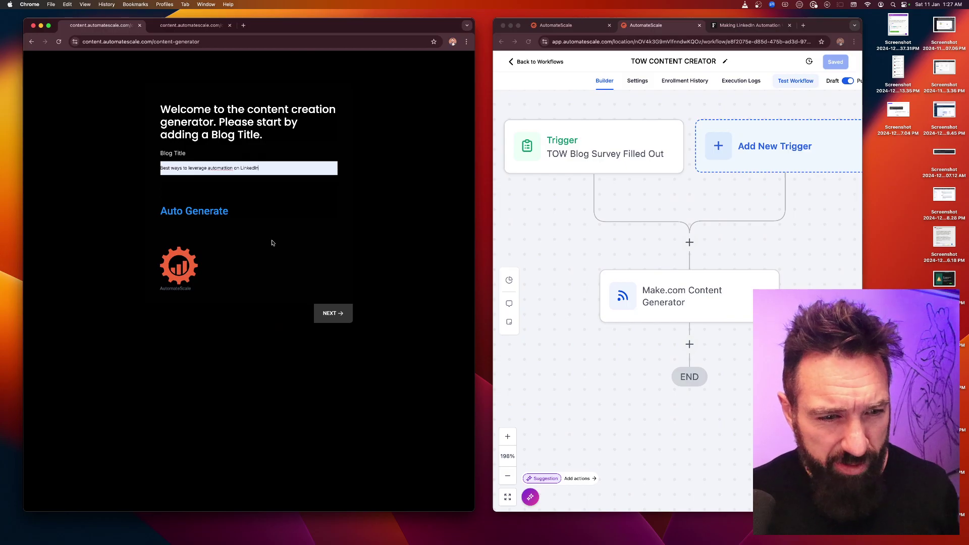
{"action": "left_click", "coordinate": [224, 168]}
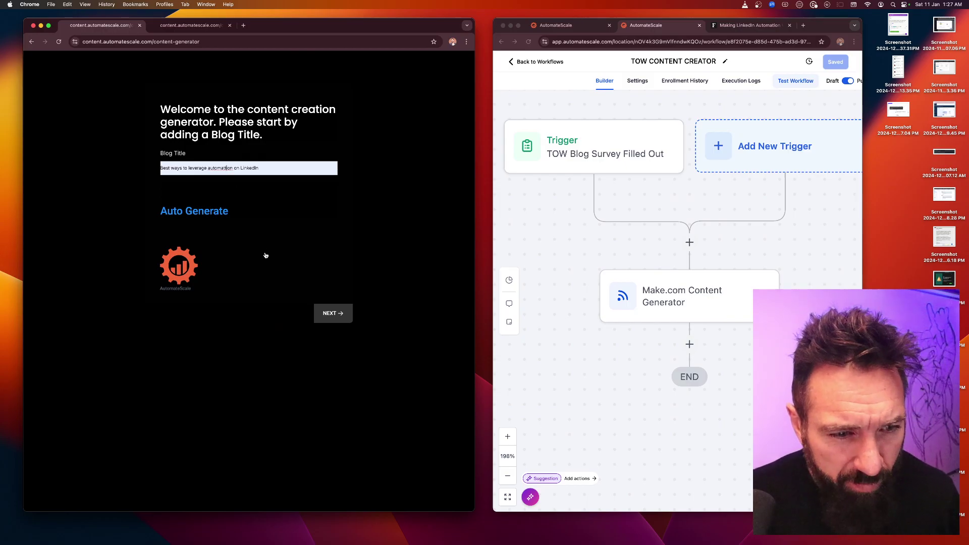
{"action": "key", "text": "BackSpace"}
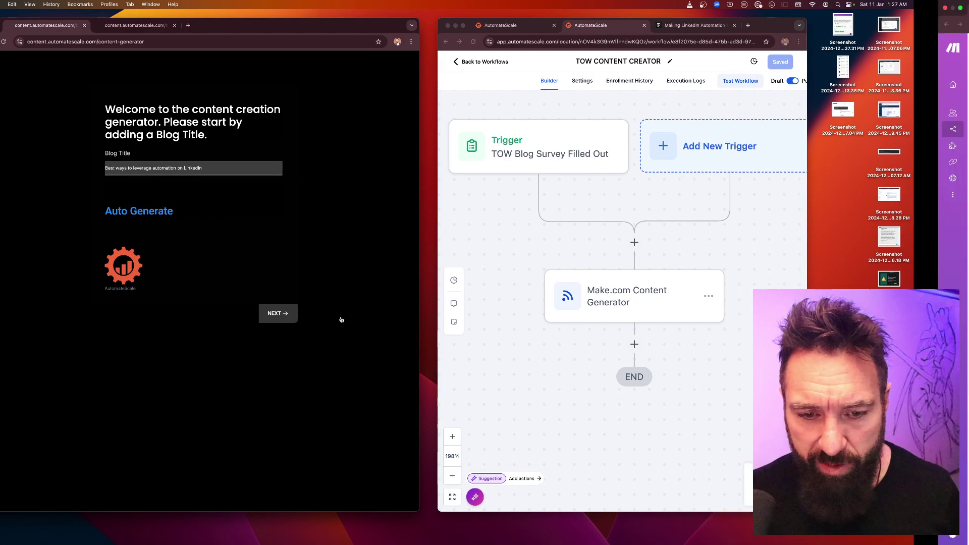
{"action": "key", "text": "ctrl+Right"}
{"action": "key", "text": "ctrl+Right"}
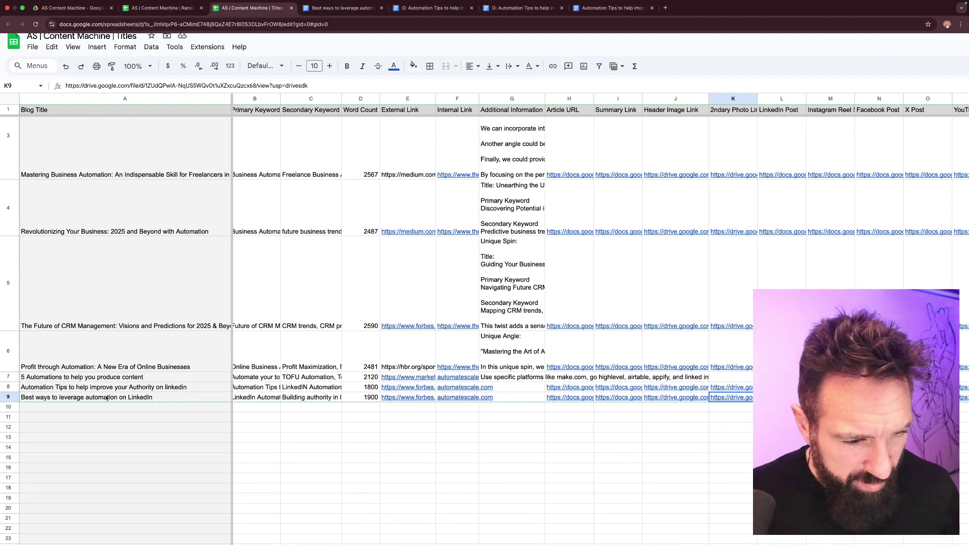
{"action": "key", "text": "ctrl+Left"}
{"action": "key", "text": "ctrl+Left"}
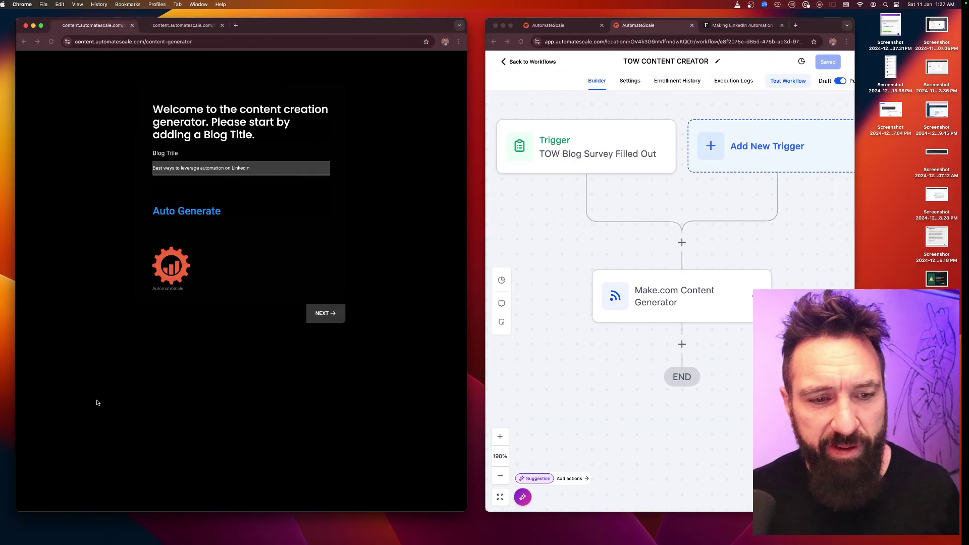
{"action": "left_click", "coordinate": [334, 313]}
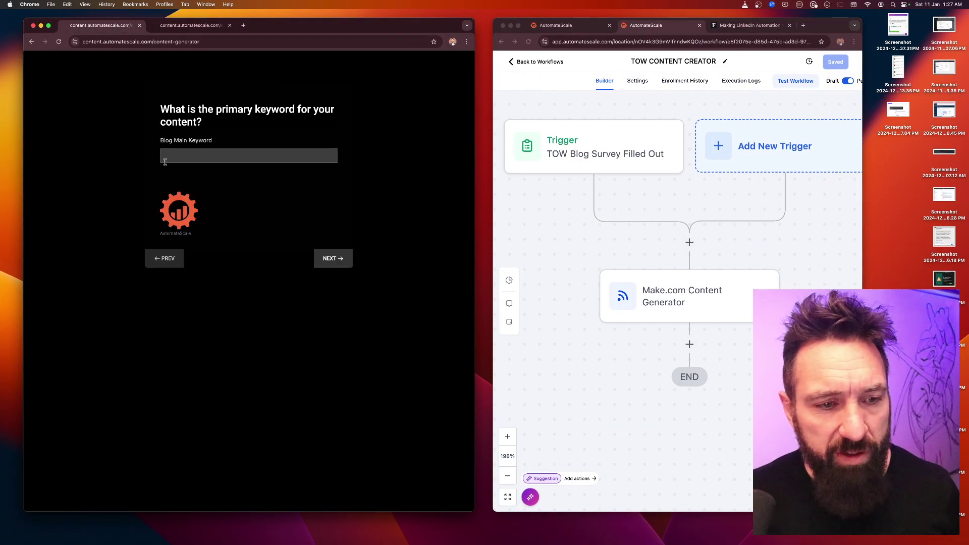
Answer the keyword slides with primary keyword "LinkedIn Automation" and secondary keywords "Building authority in linkedin, automate your TOFU".
{"action": "left_click", "coordinate": [216, 158]}
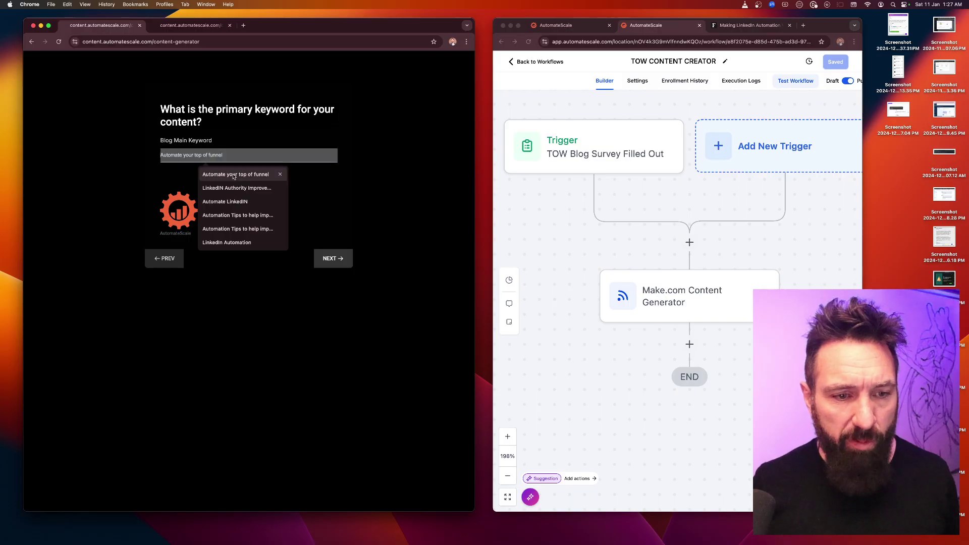
{"action": "left_click", "coordinate": [254, 243]}
{"action": "left_click", "coordinate": [333, 259]}
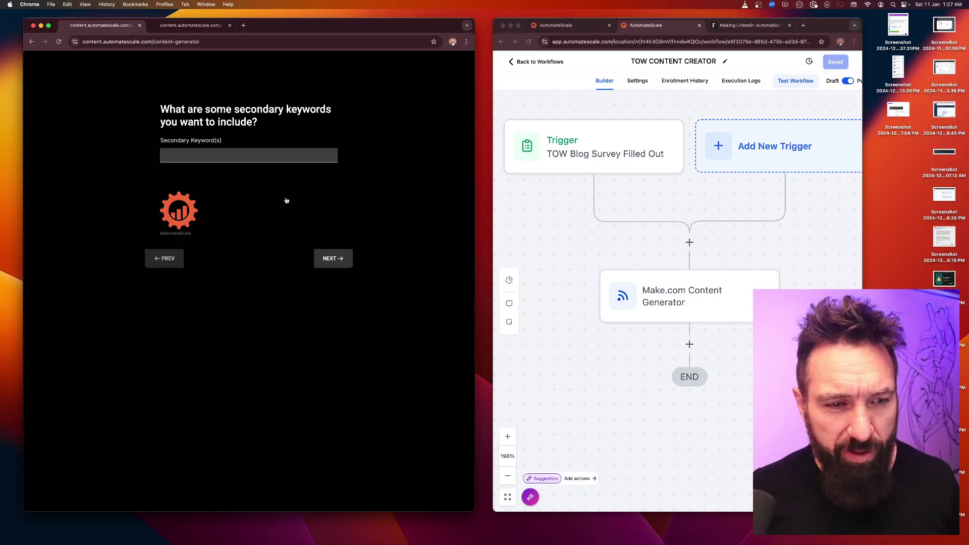
{"action": "left_click", "coordinate": [202, 155]}
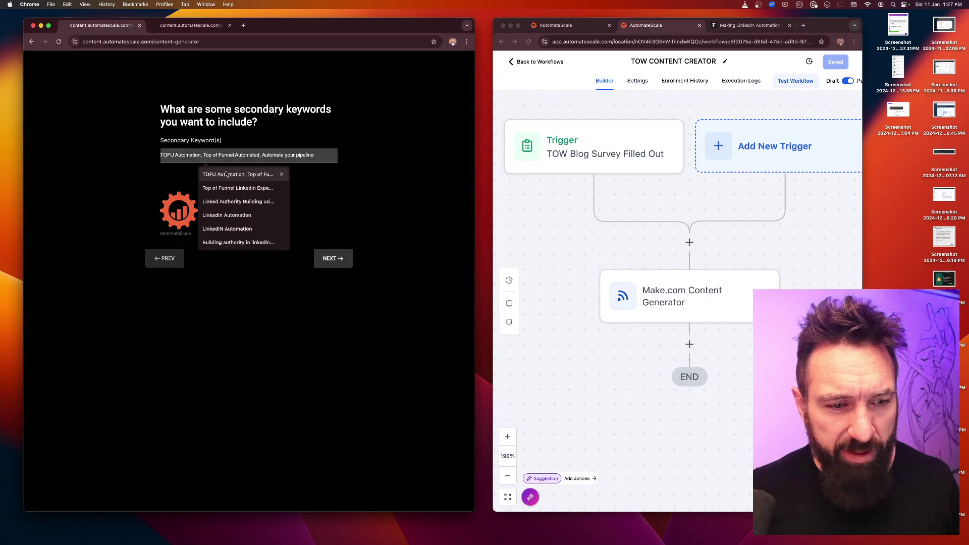
{"action": "left_click", "coordinate": [252, 245]}
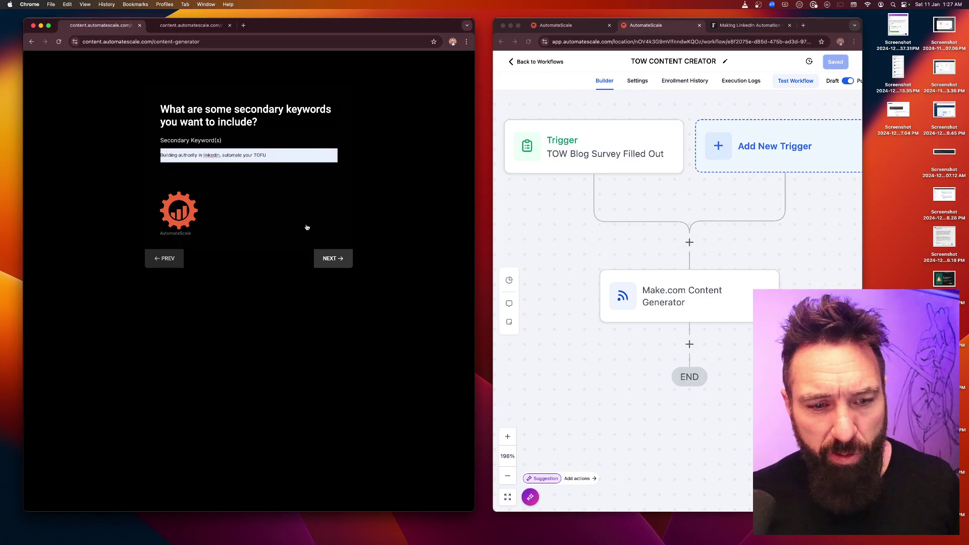
{"action": "left_click", "coordinate": [341, 261]}
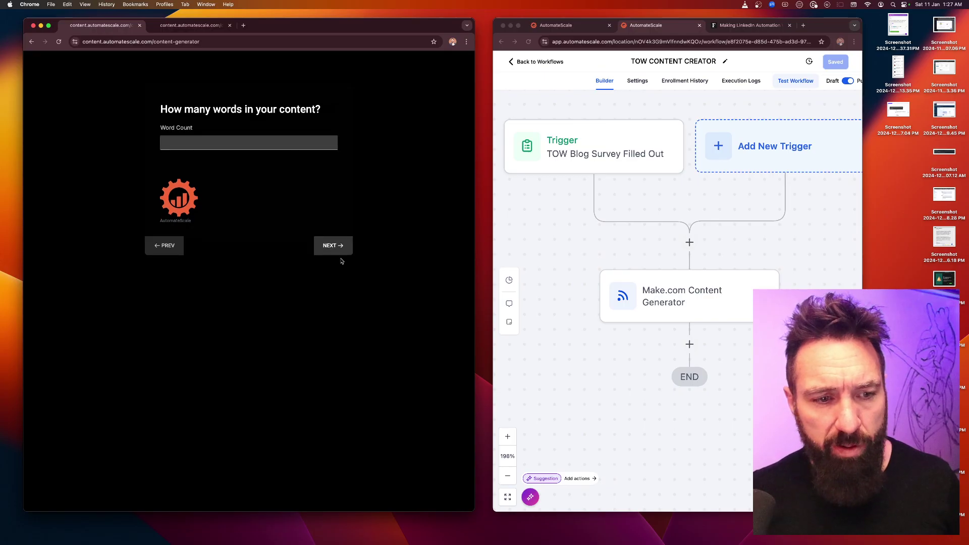
Set the content's word count to 1877 and continue to the external links slide.
{"action": "left_click", "coordinate": [214, 146]}
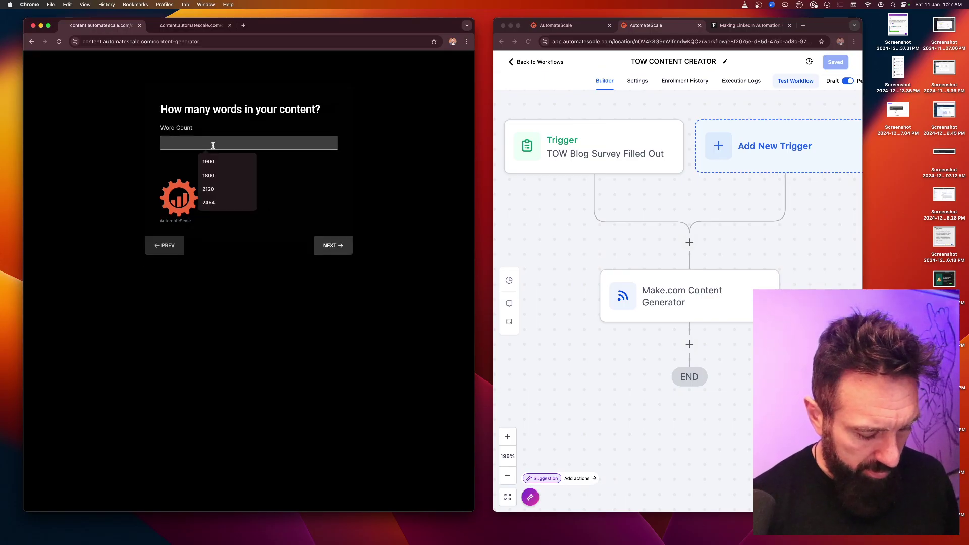
{"action": "type", "text": "1877"}
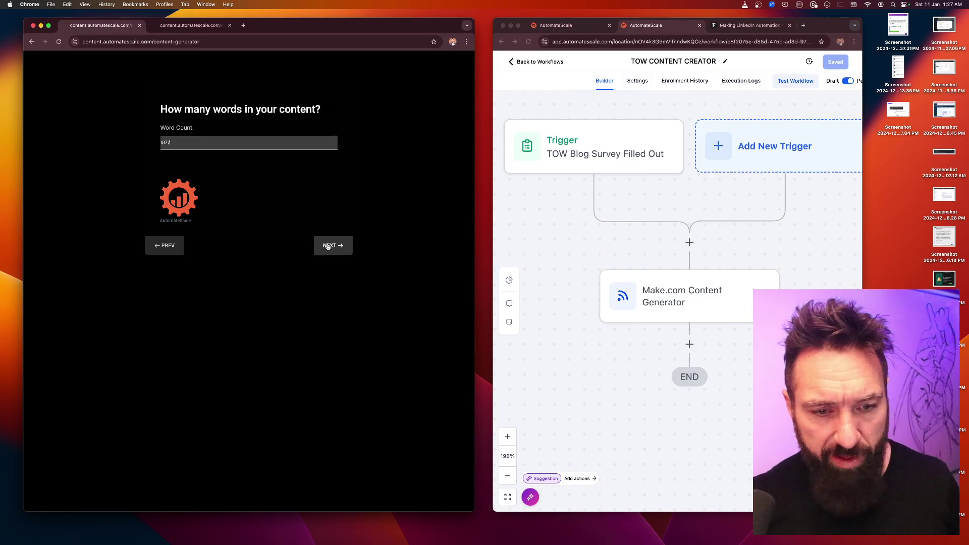
{"action": "left_click", "coordinate": [328, 246]}
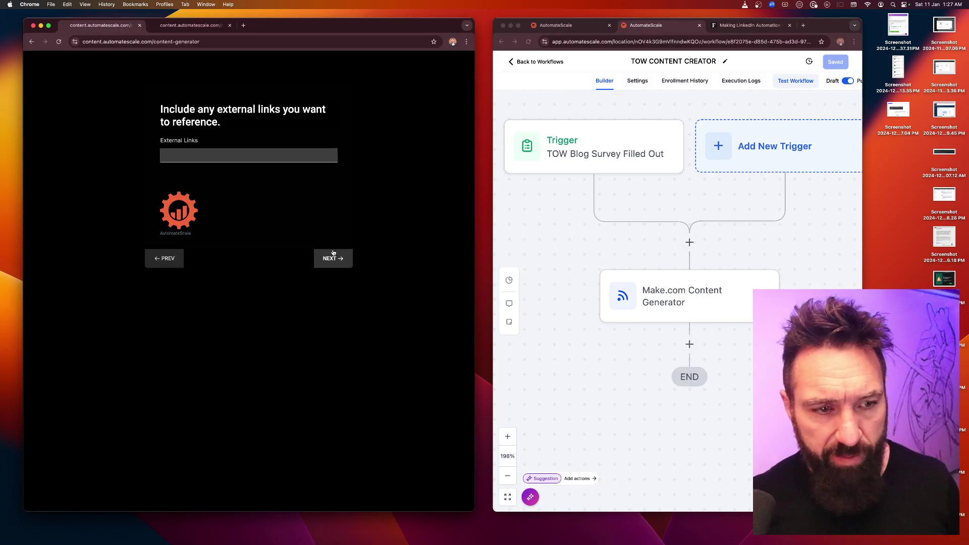
Copy the URL of the Forbes article "Making LinkedIn Automation Work For You" into the external links answer and continue to internal links.
{"action": "left_click", "coordinate": [177, 155]}
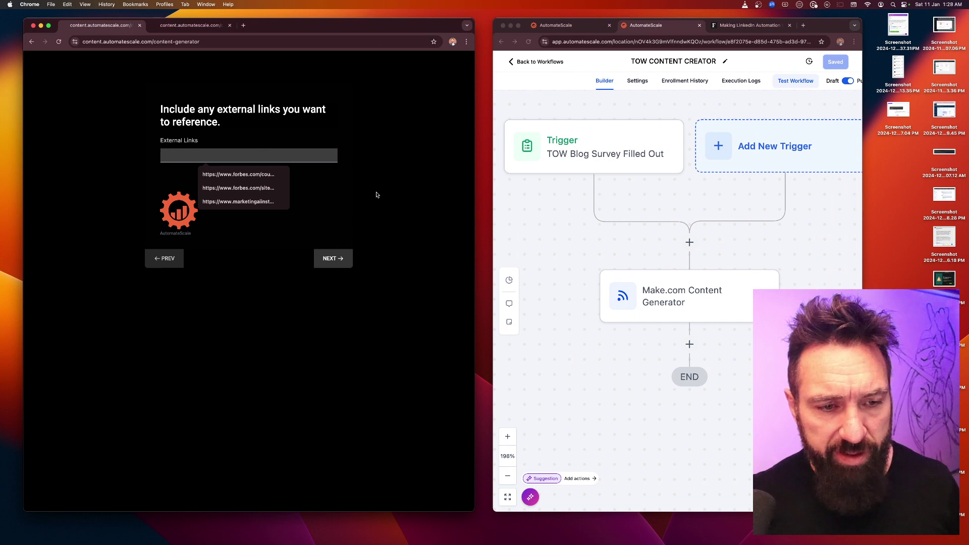
{"action": "left_click", "coordinate": [741, 28]}
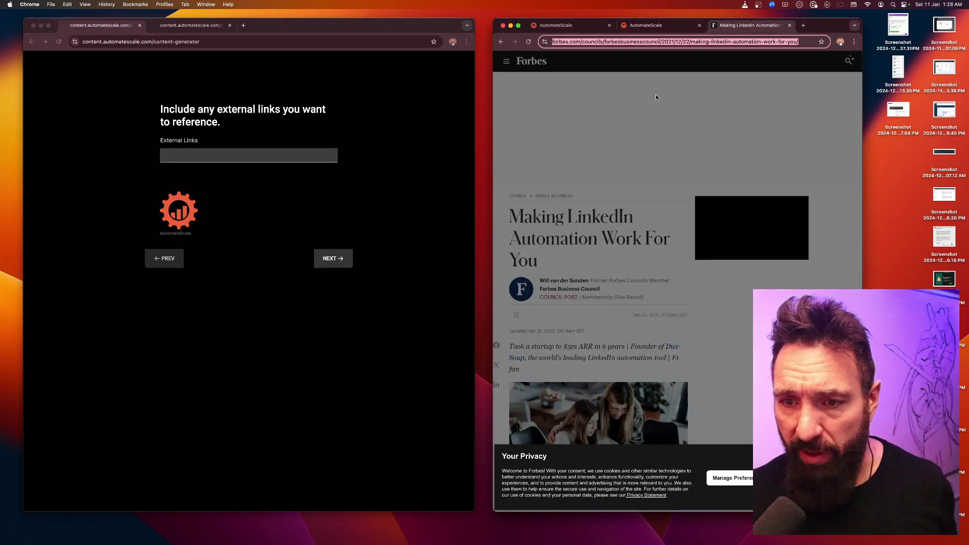
{"action": "triple_click", "coordinate": [634, 42]}
{"action": "key", "text": "super+c"}
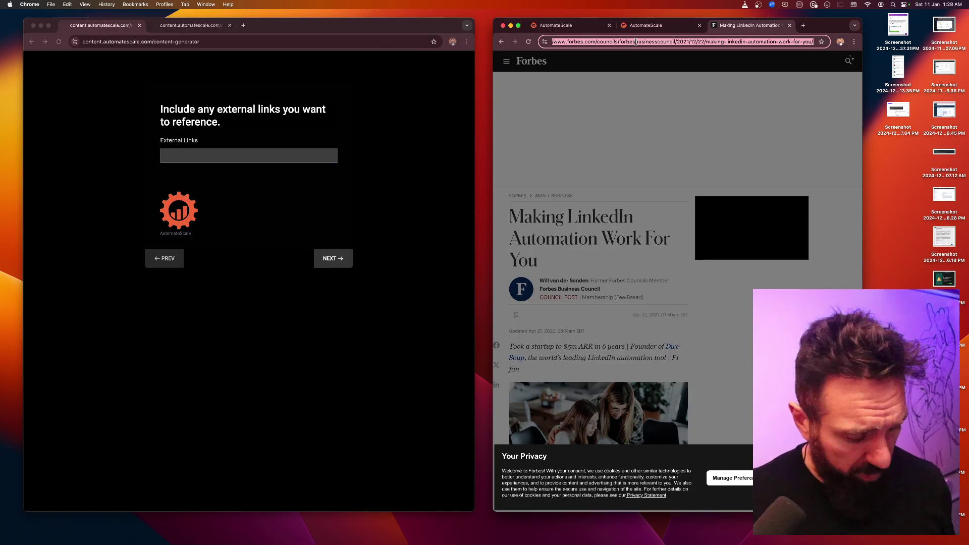
{"action": "left_click", "coordinate": [215, 154]}
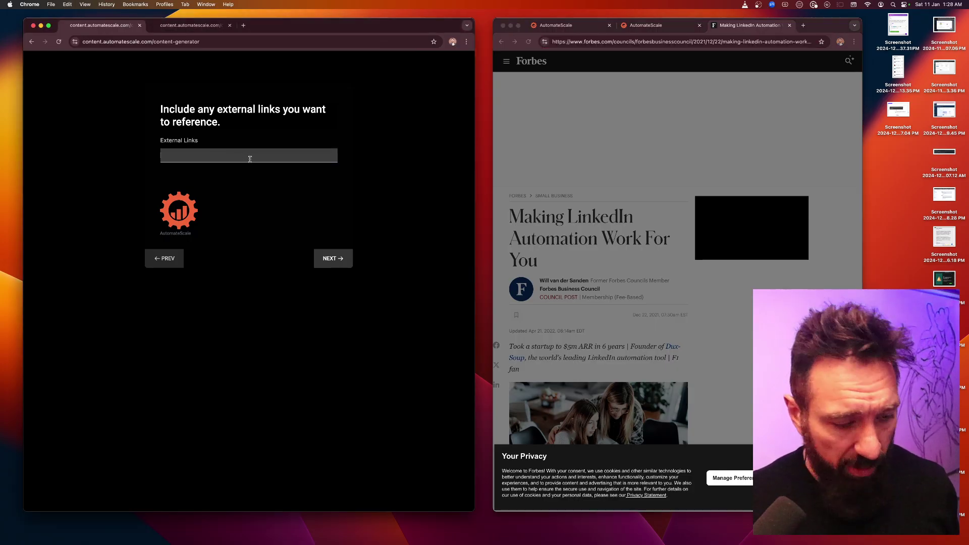
{"action": "key", "text": "super+v"}
{"action": "left_click", "coordinate": [333, 255]}
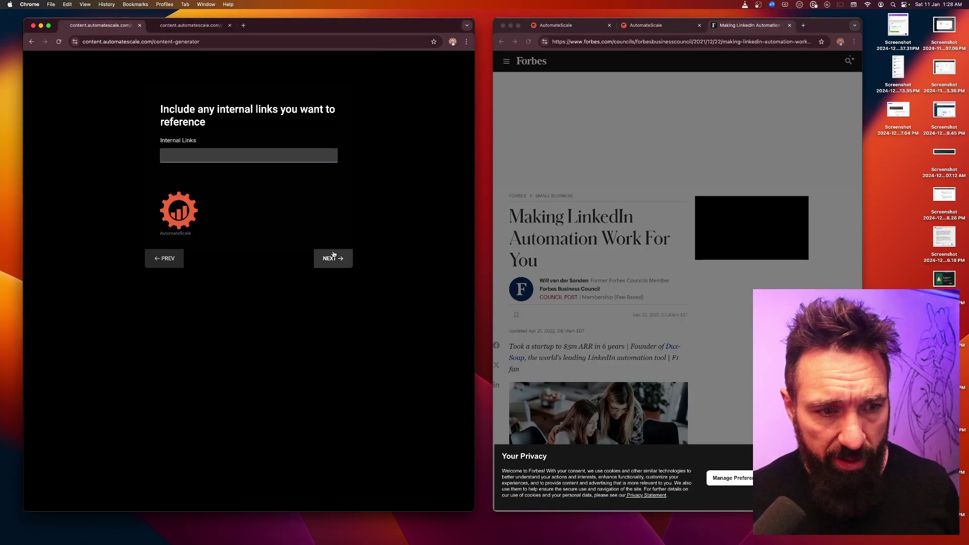
Enter automatescale.com as the internal link, leave the other instructions empty, and submit the survey.
{"action": "left_click", "coordinate": [250, 152]}
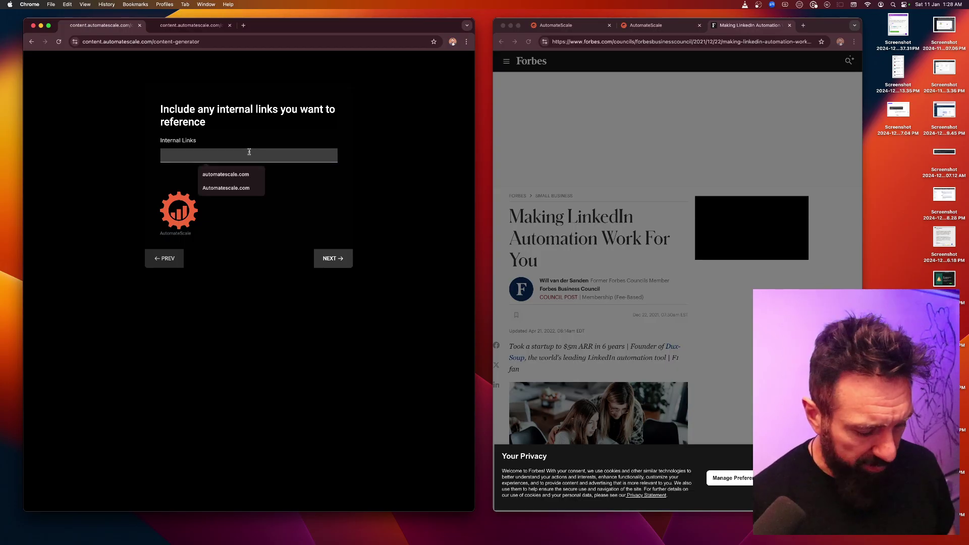
{"action": "type", "text": "automatescale.co"}
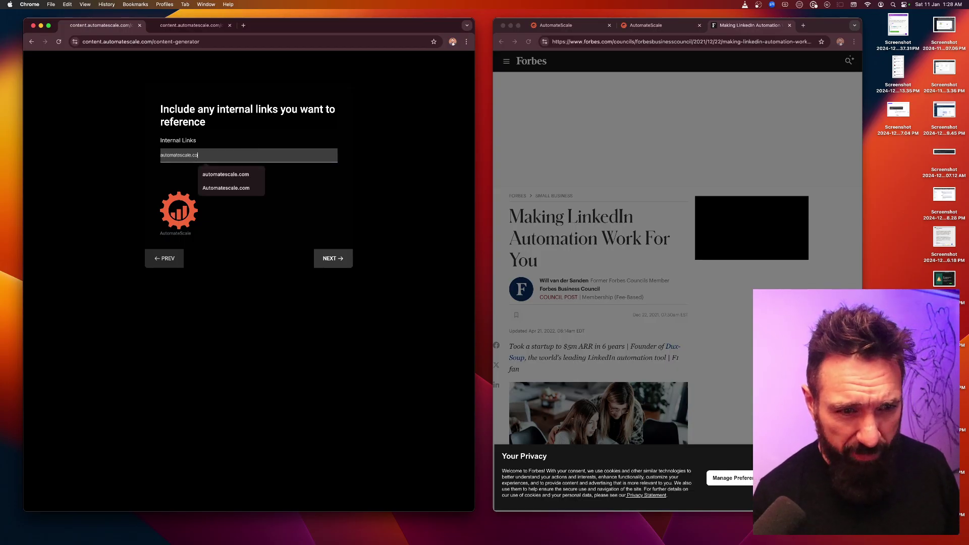
{"action": "type", "text": "m"}
{"action": "left_click", "coordinate": [337, 259]}
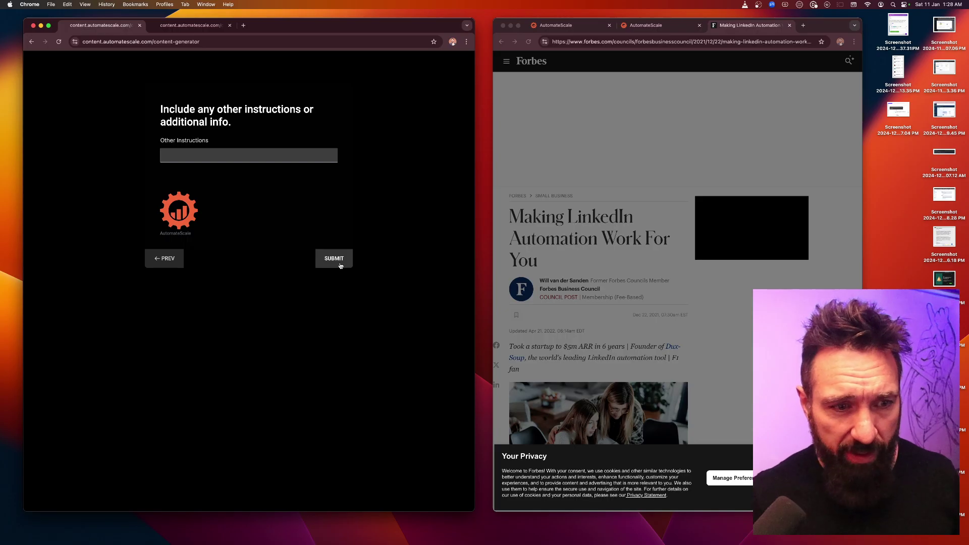
{"action": "left_click", "coordinate": [341, 266]}
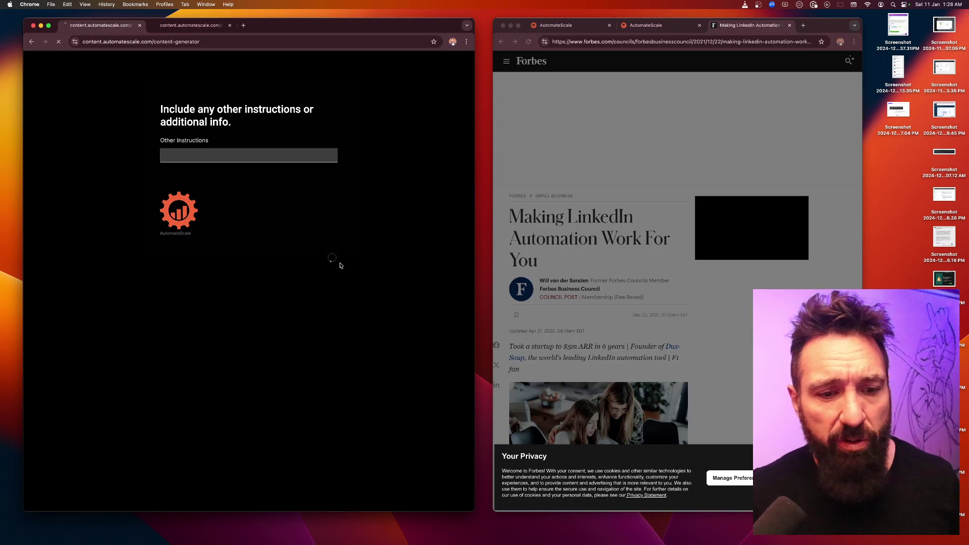
Switch to the Blog Creation Wizard scenario in Make.com and inspect the settings of its Webhooks trigger module.
{"action": "key", "text": "ctrl+Right"}
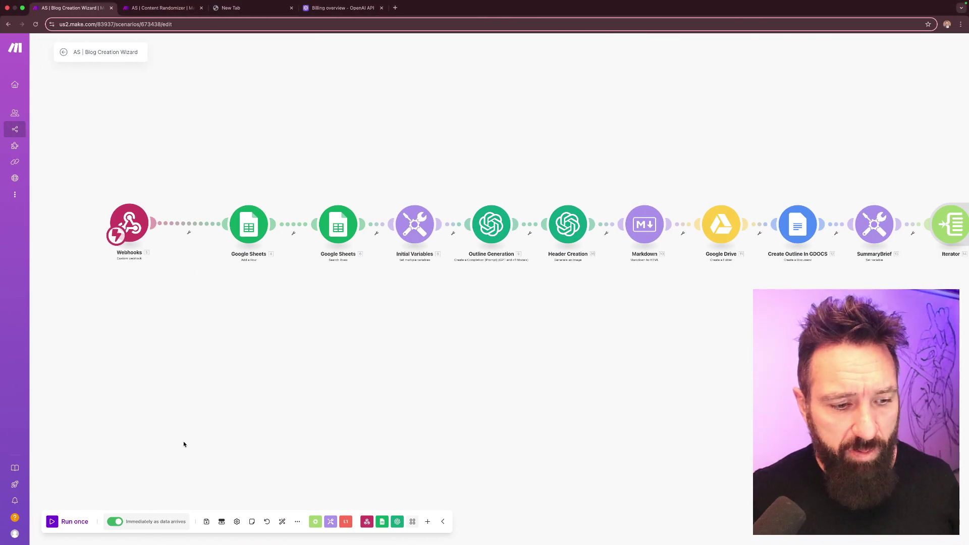
{"action": "left_click_drag", "start_coordinate": [295, 326], "coordinate": [232, 328]}
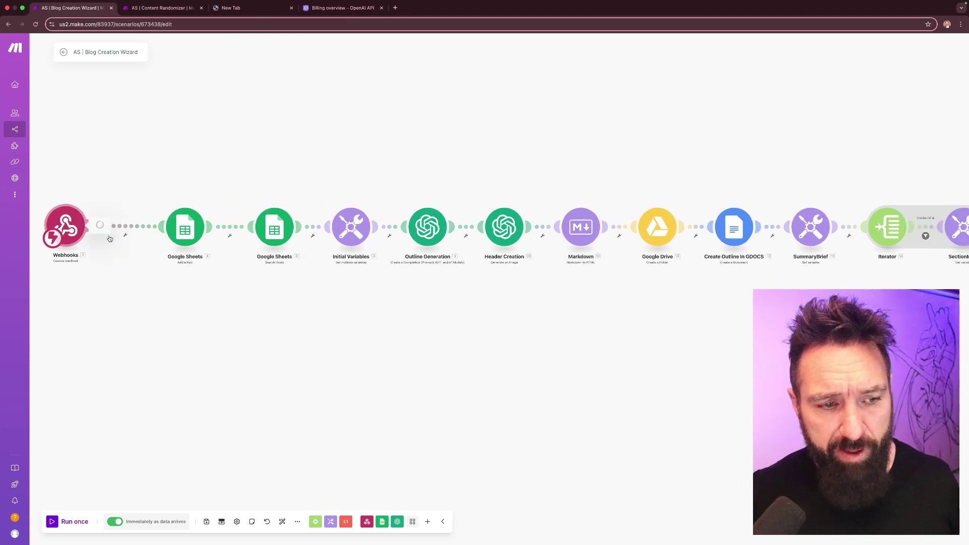
{"action": "left_click", "coordinate": [73, 242]}
{"action": "left_click", "coordinate": [206, 237]}
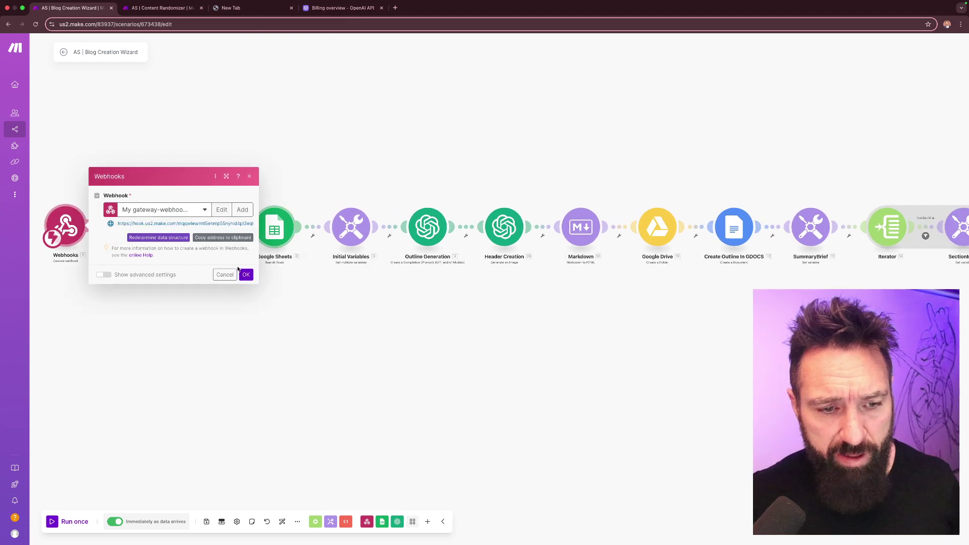
{"action": "left_click", "coordinate": [246, 275]}
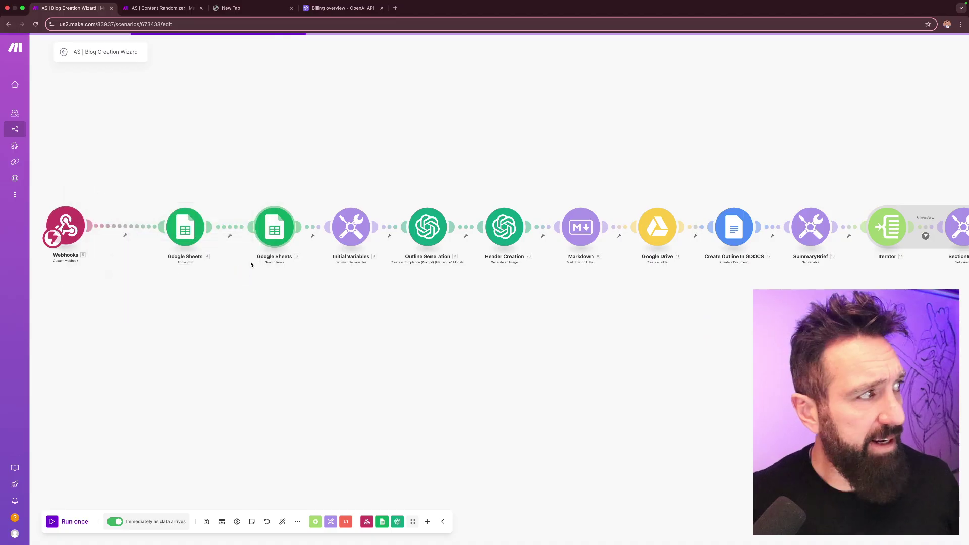
Review the field mapping of the Google Sheets row-adding module and check the submitted entry in the Titles spreadsheet.
{"action": "left_click", "coordinate": [186, 227]}
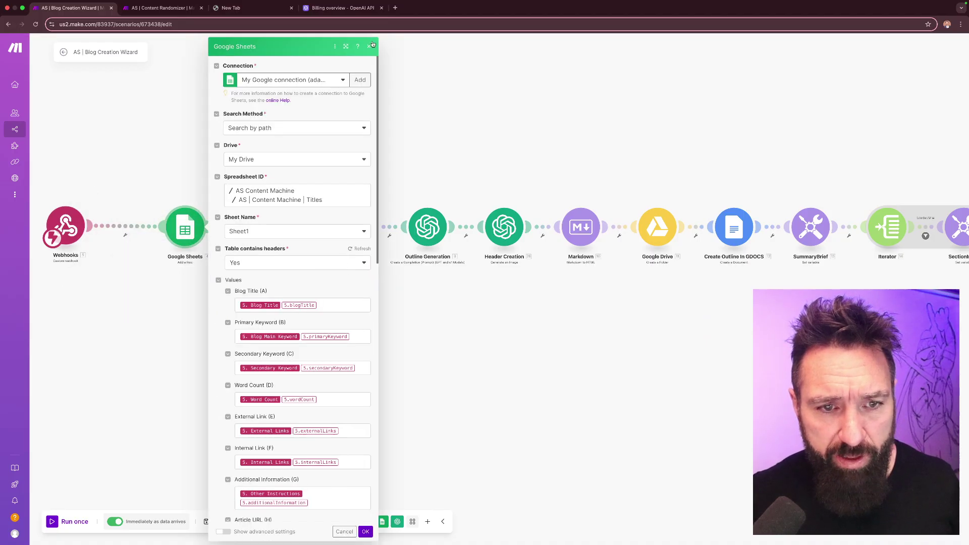
{"action": "left_click", "coordinate": [369, 48]}
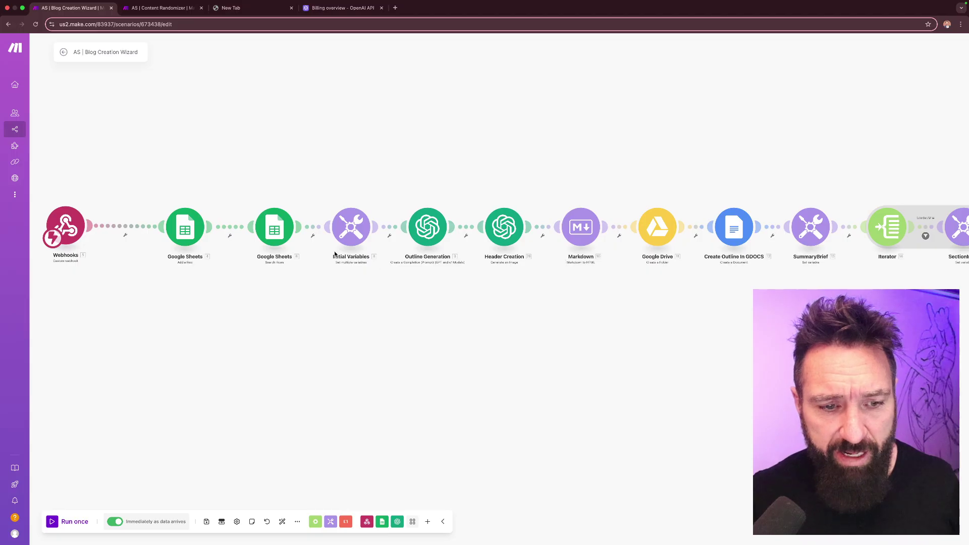
{"action": "key", "text": "ctrl+Right"}
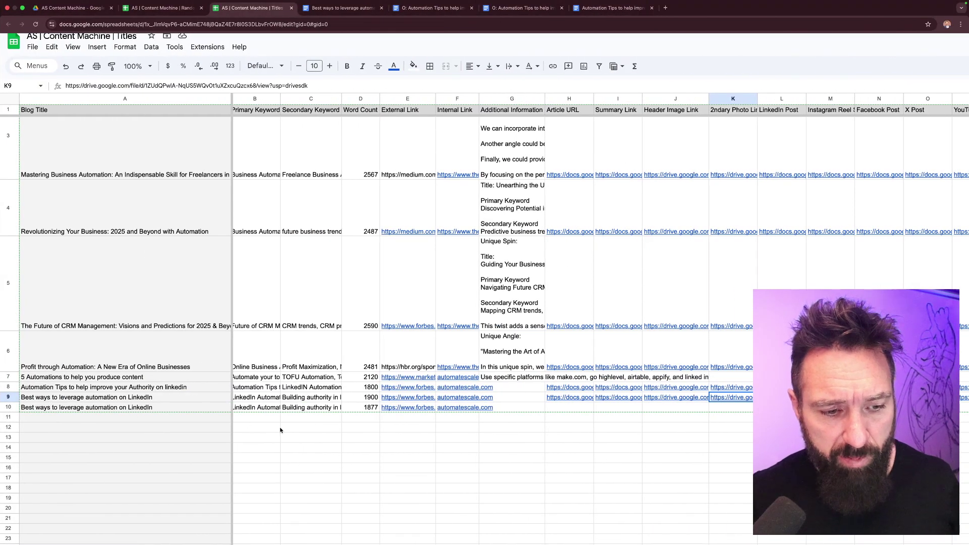
{"action": "key", "text": "ctrl+Left"}
{"action": "key", "text": "ctrl+Right"}
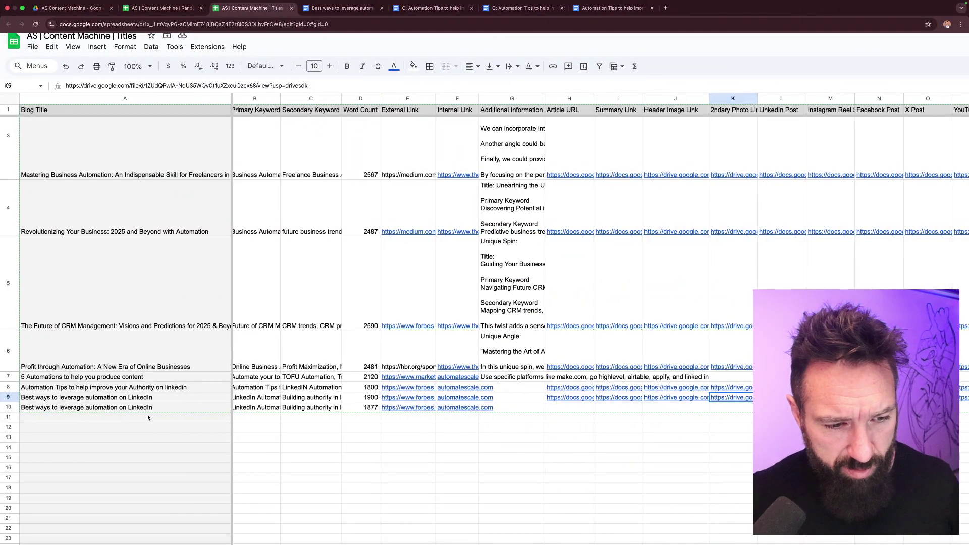
{"action": "key", "text": "ctrl+Left"}
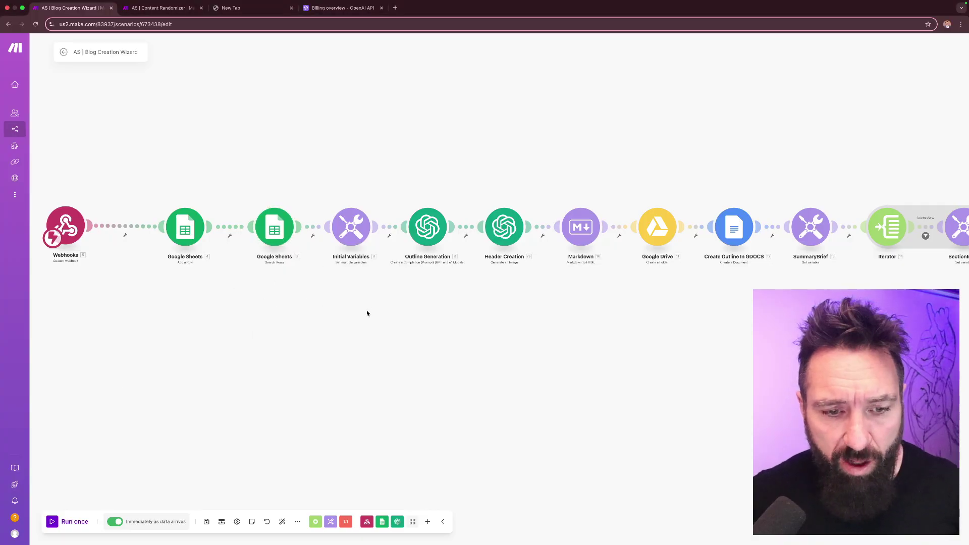
Review the variables defined in the Initial Variables module and the outline, header and document modules that follow it.
{"action": "left_click_drag", "start_coordinate": [367, 310], "coordinate": [302, 305]}
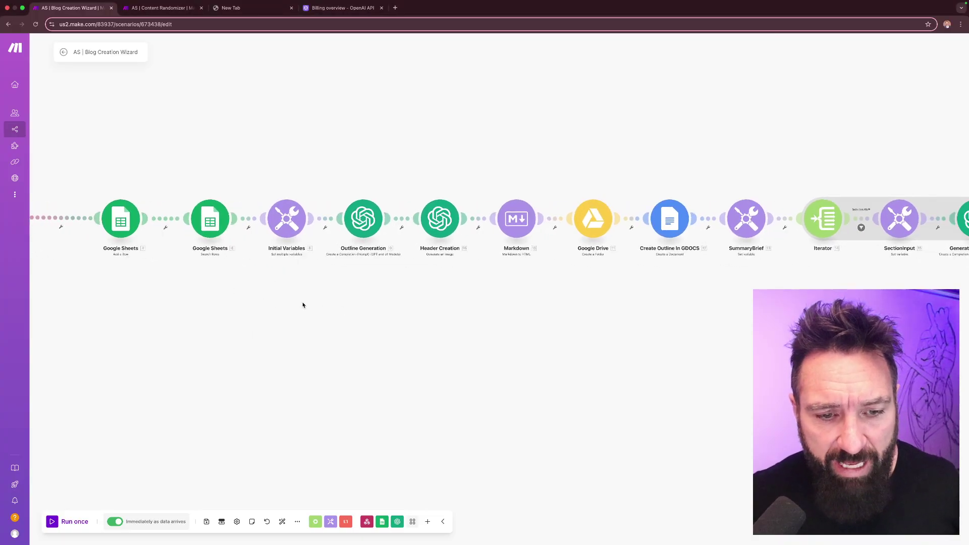
{"action": "left_click", "coordinate": [291, 225]}
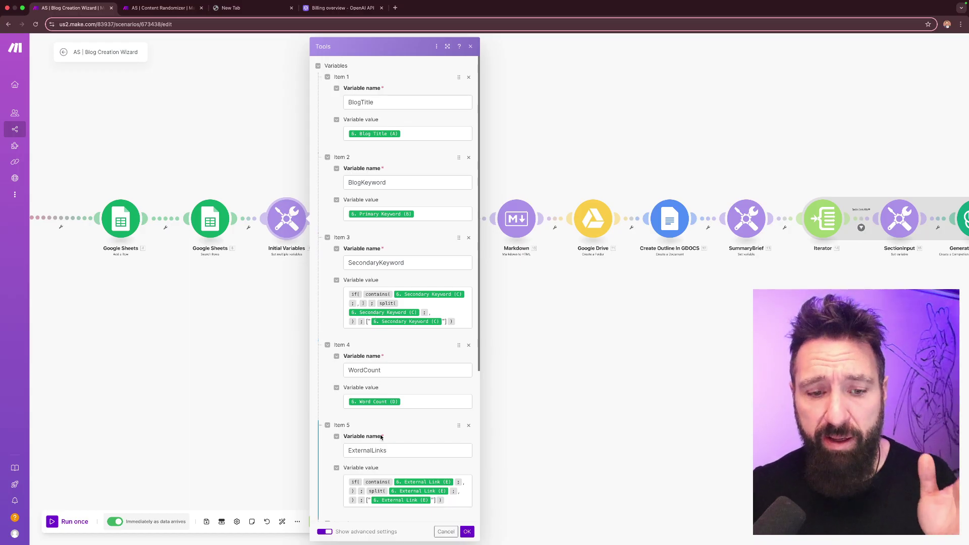
{"action": "left_click", "coordinate": [467, 531]}
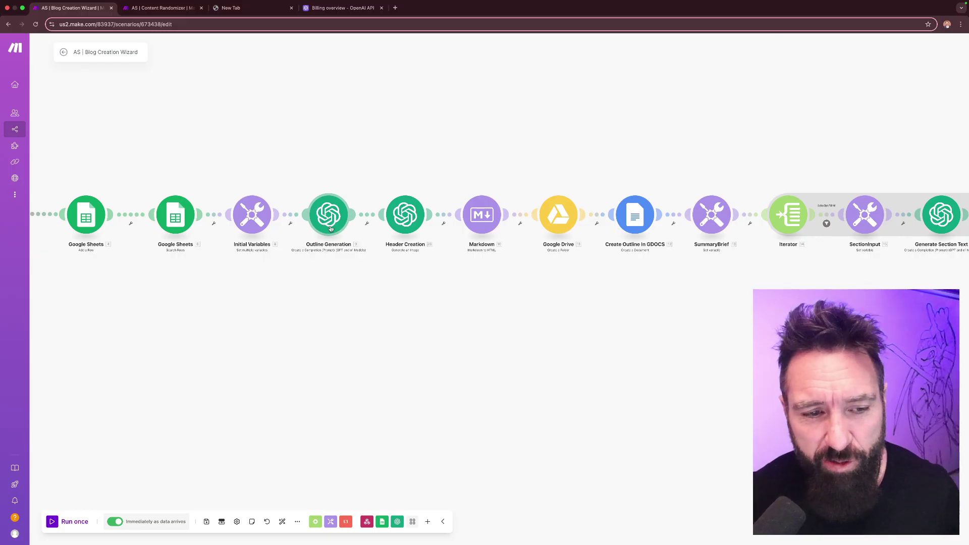
{"action": "left_click_drag", "start_coordinate": [328, 295], "coordinate": [391, 329]}
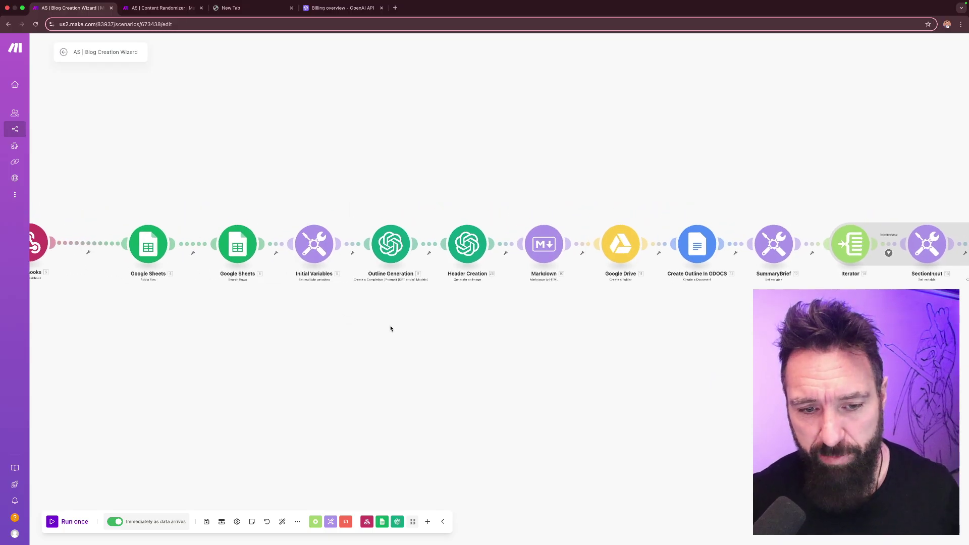
{"action": "left_click_drag", "start_coordinate": [391, 328], "coordinate": [303, 329]}
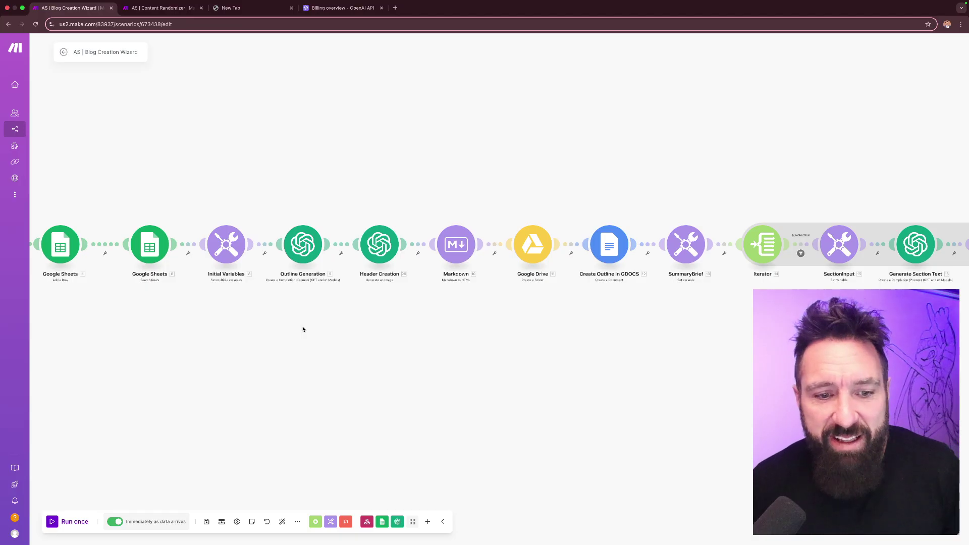
{"action": "left_click_drag", "start_coordinate": [333, 330], "coordinate": [268, 336]}
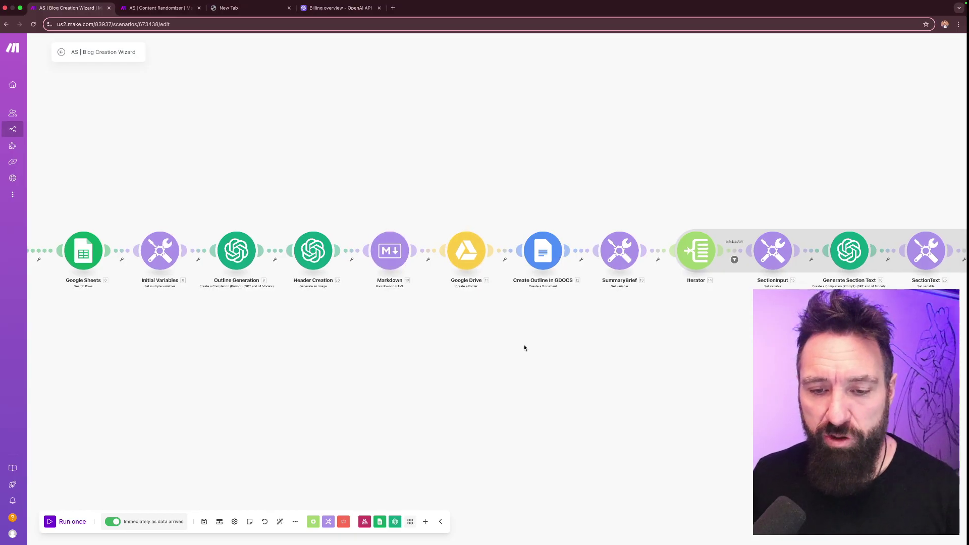
Open the generated outline document from the Summary Link in row 10 of the Titles spreadsheet and review it.
{"action": "key", "text": "ctrl+Right"}
{"action": "left_click", "coordinate": [397, 459]}
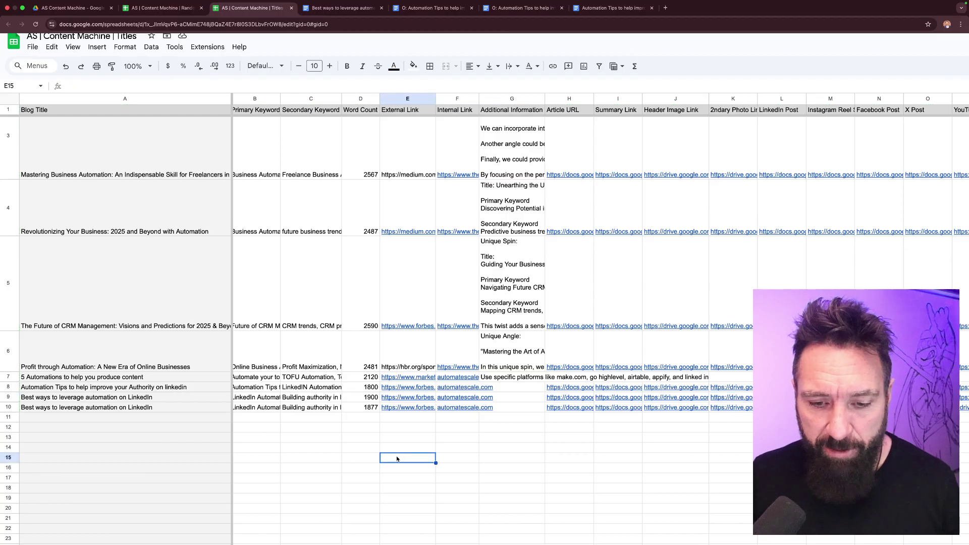
{"action": "left_click", "coordinate": [615, 400]}
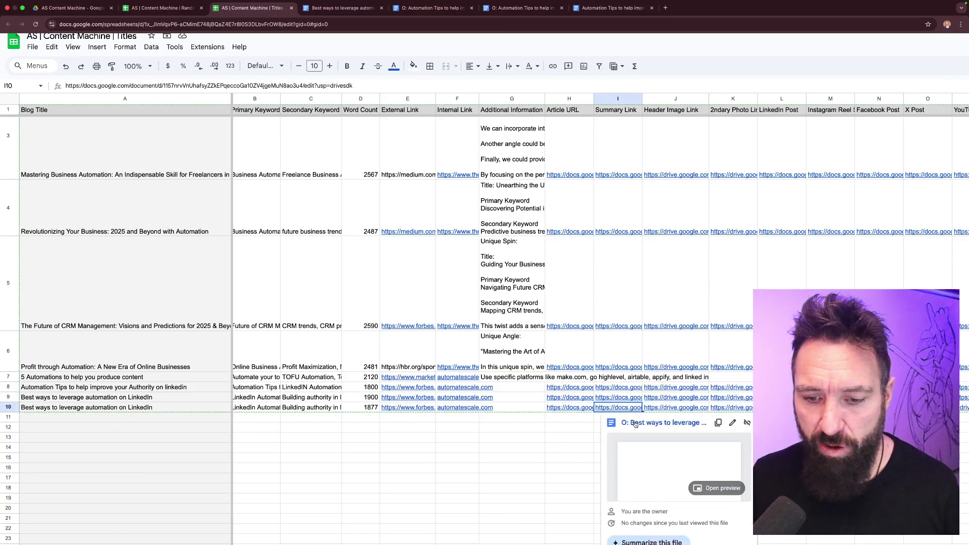
{"action": "left_click", "coordinate": [636, 424]}
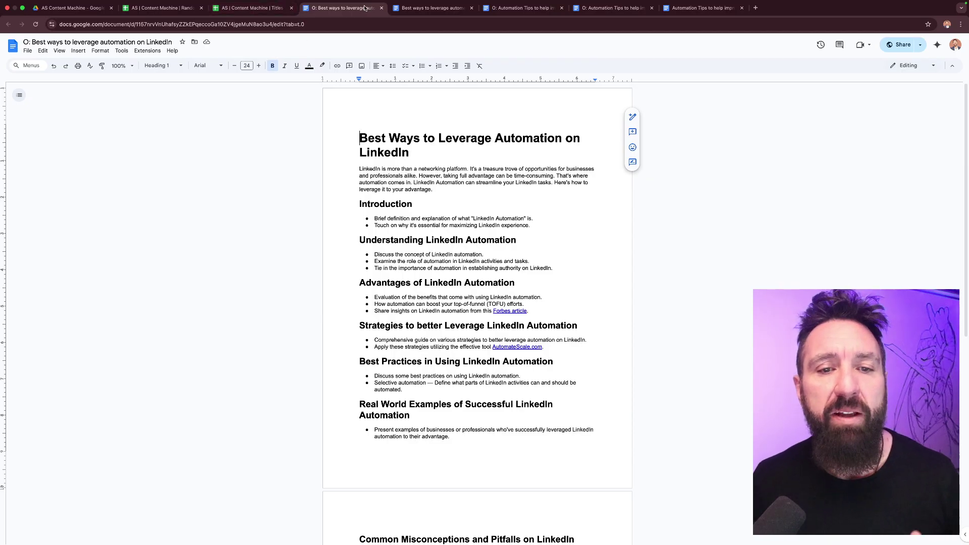
Return to the Blog Creation Wizard scenario and inspect how the Iterator module splits the SummaryBrief variable.
{"action": "key", "text": "ctrl+Left"}
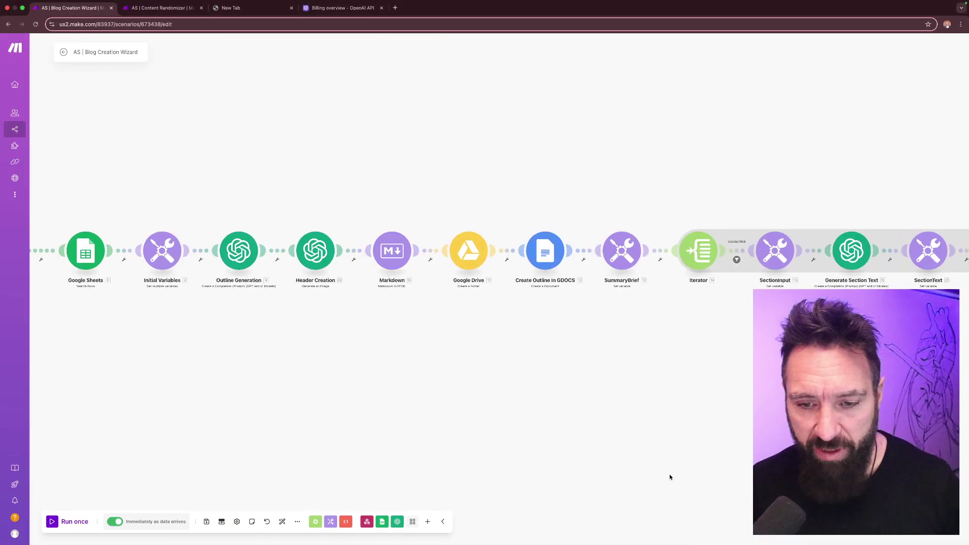
{"action": "scroll", "coordinate": [489, 370], "scroll_direction": "right", "scroll_amount": 5}
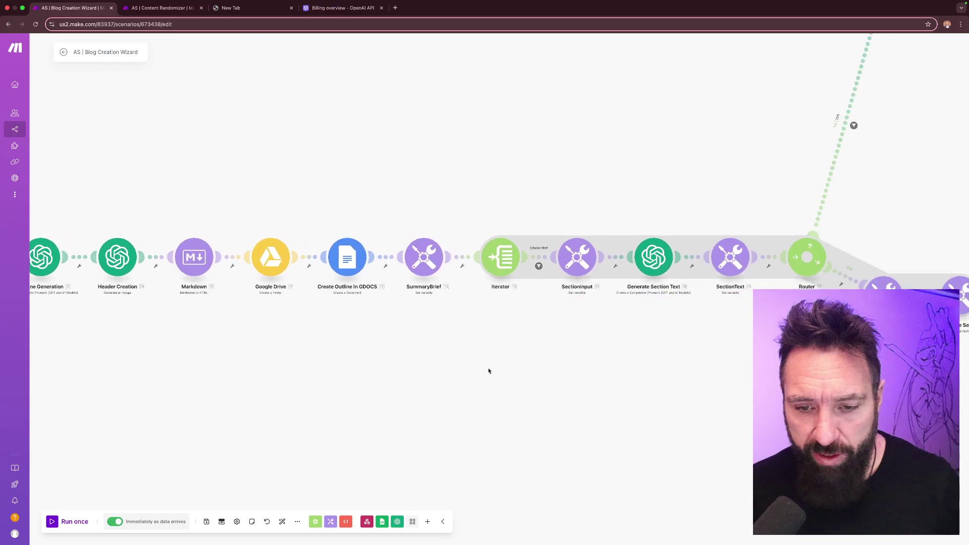
{"action": "left_click_drag", "start_coordinate": [545, 344], "coordinate": [391, 355]}
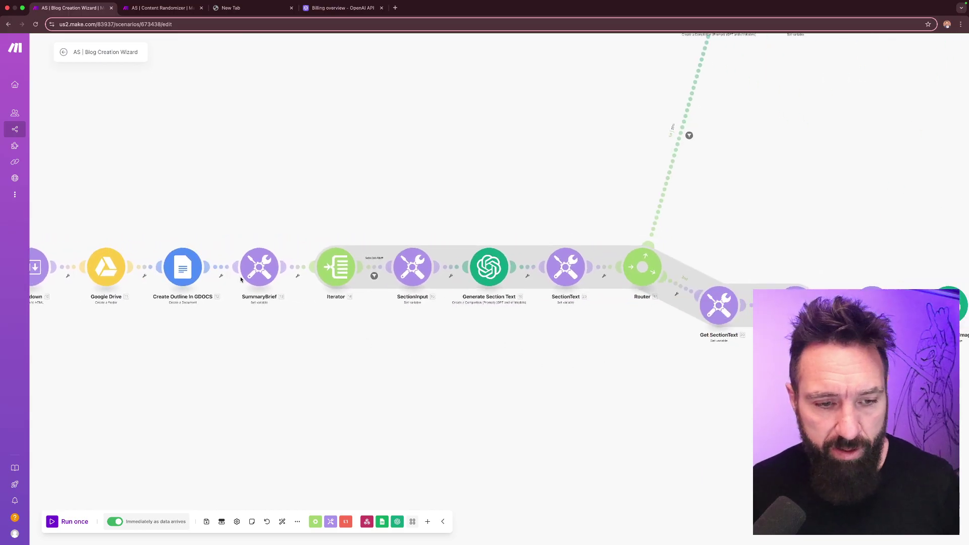
{"action": "left_click_drag", "start_coordinate": [216, 382], "coordinate": [305, 361]}
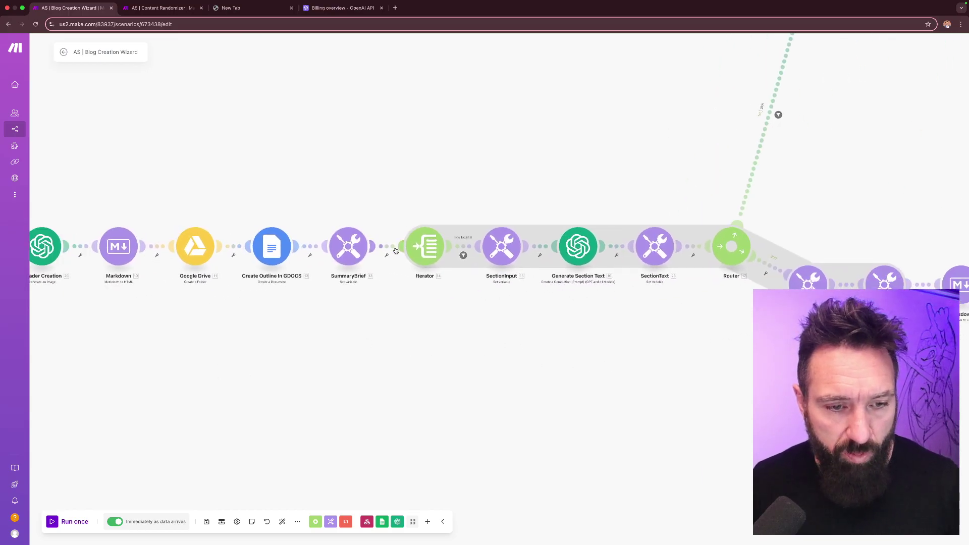
{"action": "left_click", "coordinate": [430, 248]}
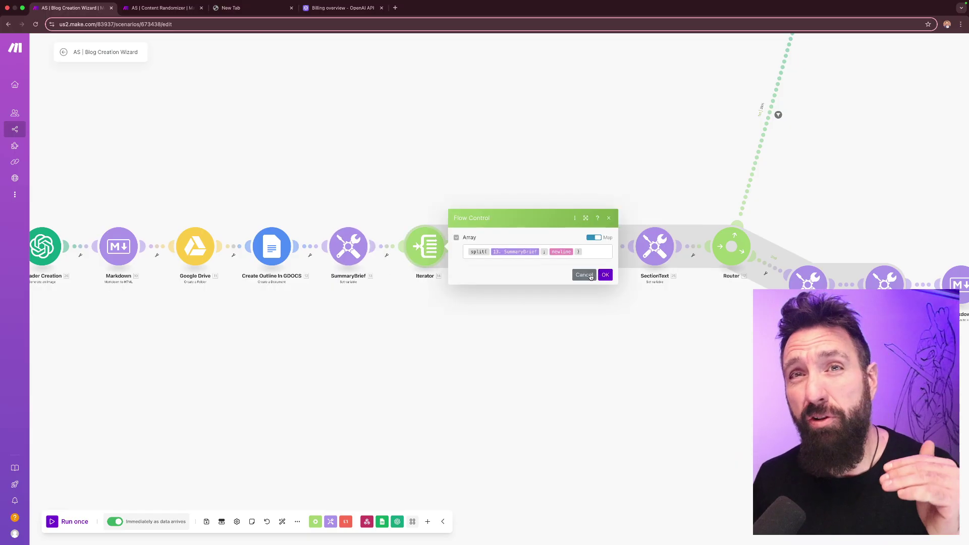
{"action": "left_click", "coordinate": [590, 276]}
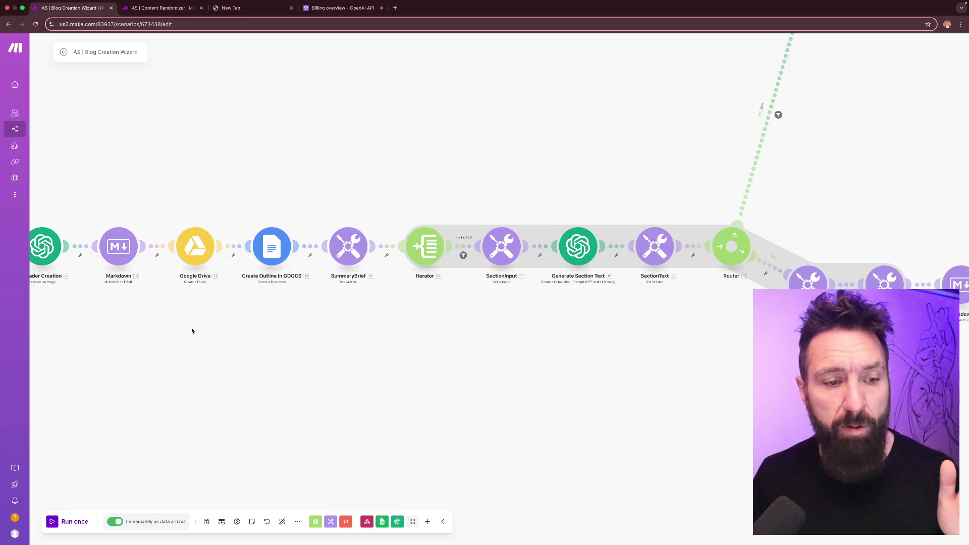
Examine the section-writing loop from the Iterator through the Router branches and inspect the Aggregate Sections module's settings.
{"action": "left_click_drag", "start_coordinate": [192, 330], "coordinate": [497, 328]}
{"action": "left_click_drag", "start_coordinate": [613, 334], "coordinate": [307, 372]}
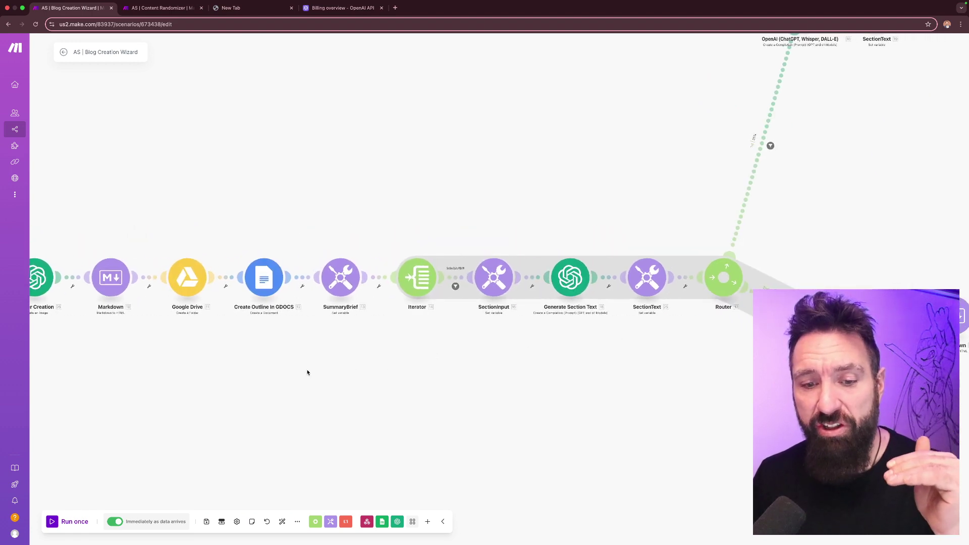
{"action": "left_click_drag", "start_coordinate": [417, 395], "coordinate": [263, 440]}
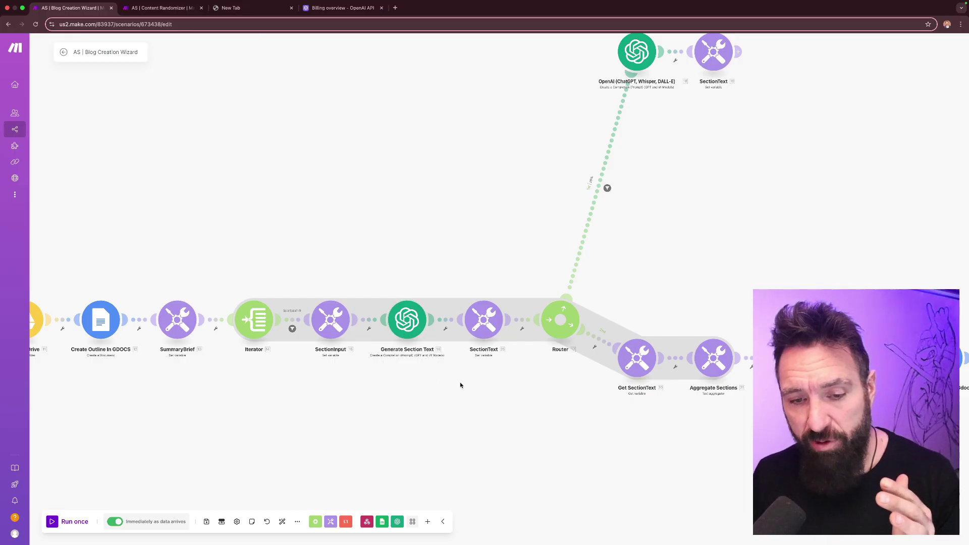
{"action": "scroll", "coordinate": [471, 394], "scroll_direction": "right", "scroll_amount": 3}
{"action": "scroll", "coordinate": [431, 406], "scroll_direction": "right", "scroll_amount": 2}
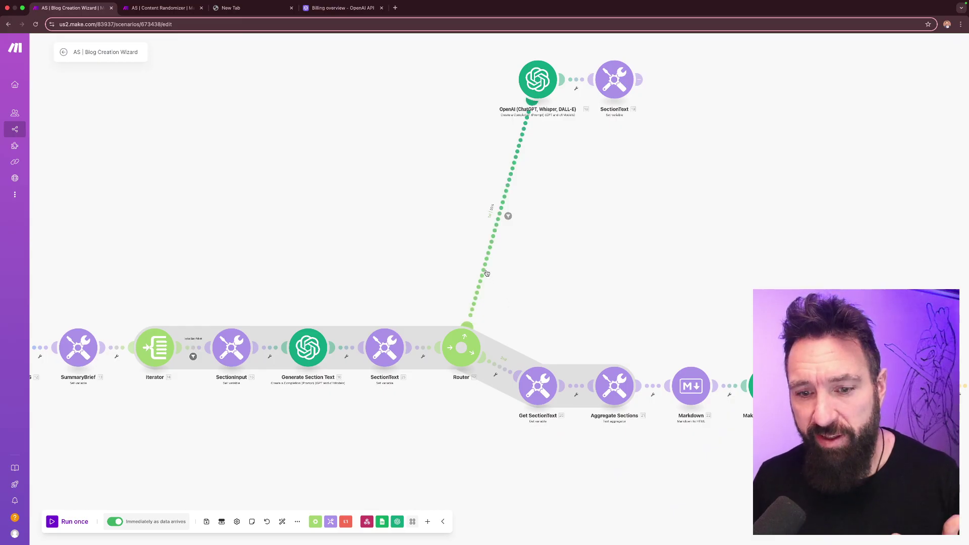
{"action": "left_click_drag", "start_coordinate": [545, 466], "coordinate": [474, 459]}
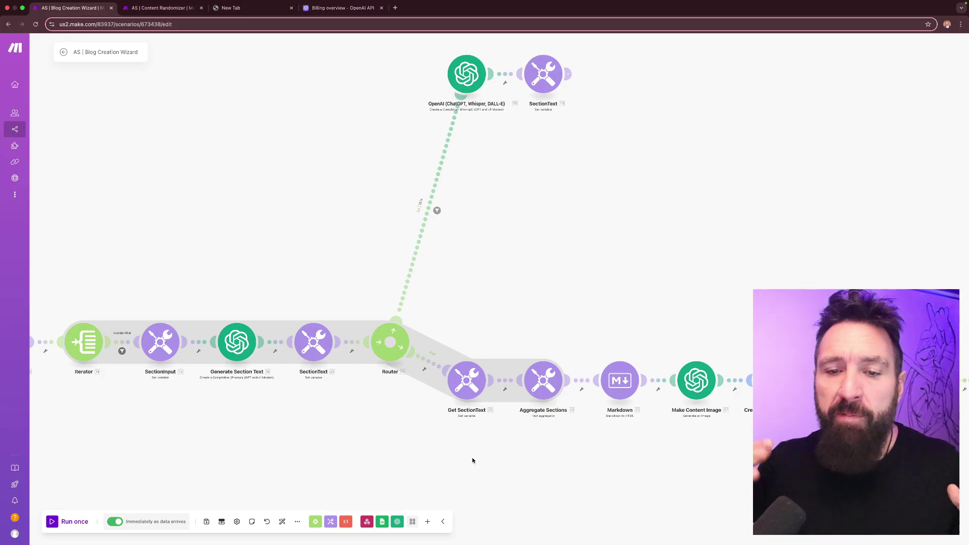
{"action": "scroll", "coordinate": [519, 443], "scroll_direction": "up", "scroll_amount": 3}
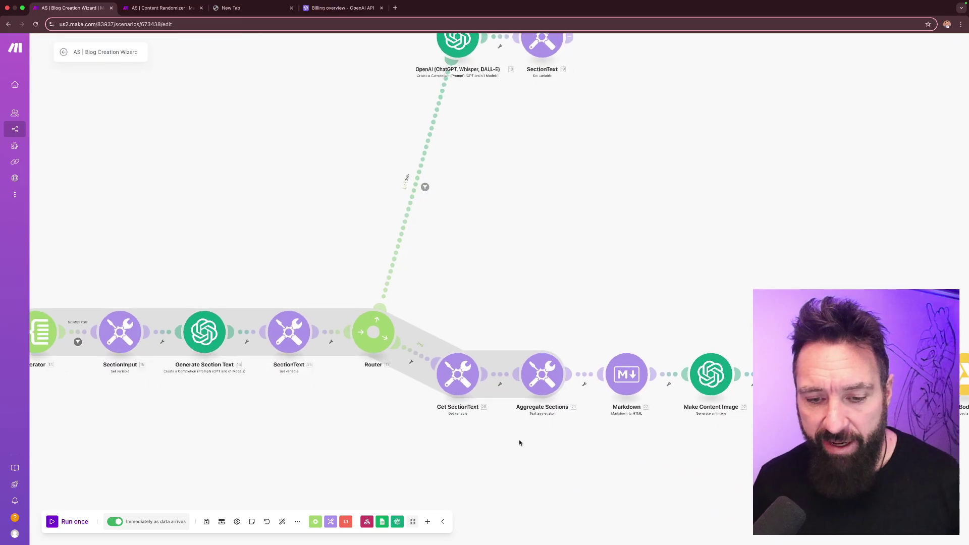
{"action": "left_click", "coordinate": [531, 365]}
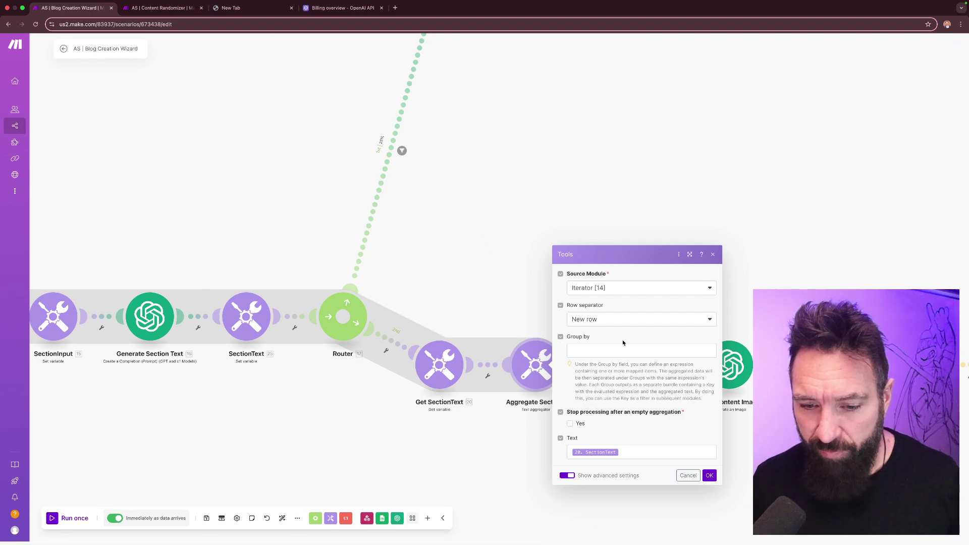
{"action": "left_click", "coordinate": [714, 255]}
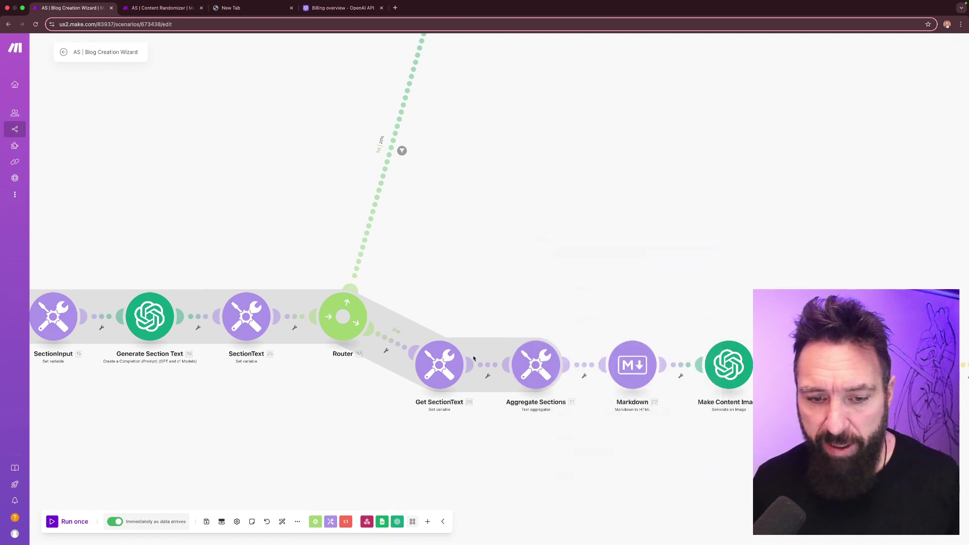
Inspect the Get SectionText module's variable, recheck the upper Router branch, and examine the flow through the Markdown and Make Content Image modules.
{"action": "left_click", "coordinate": [439, 384]}
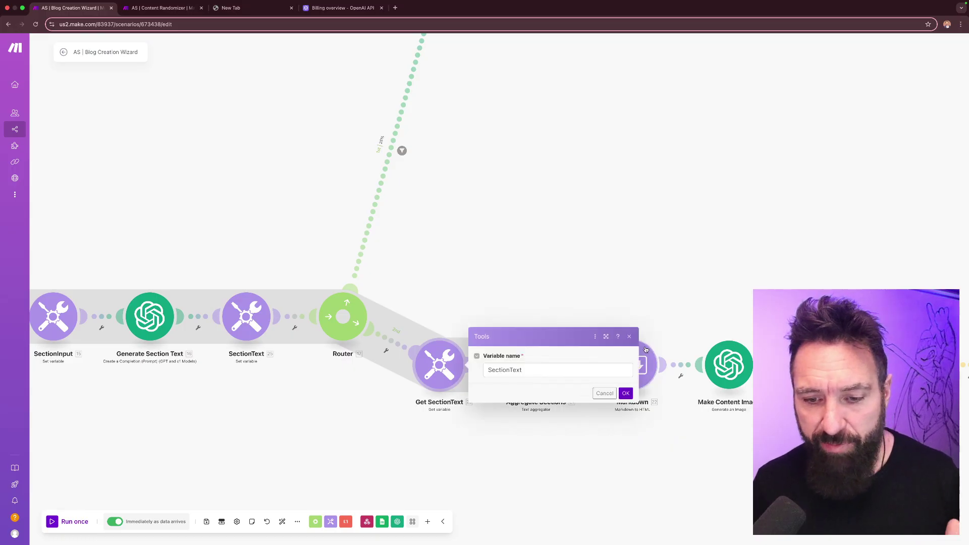
{"action": "left_click", "coordinate": [629, 337]}
{"action": "scroll", "coordinate": [463, 225], "scroll_direction": "up", "scroll_amount": 5}
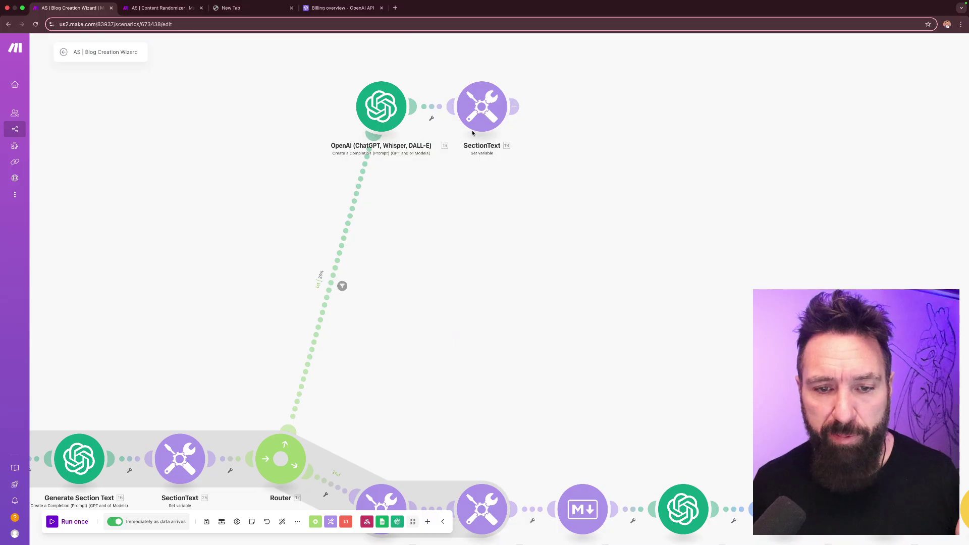
{"action": "left_click_drag", "start_coordinate": [399, 353], "coordinate": [433, 190]}
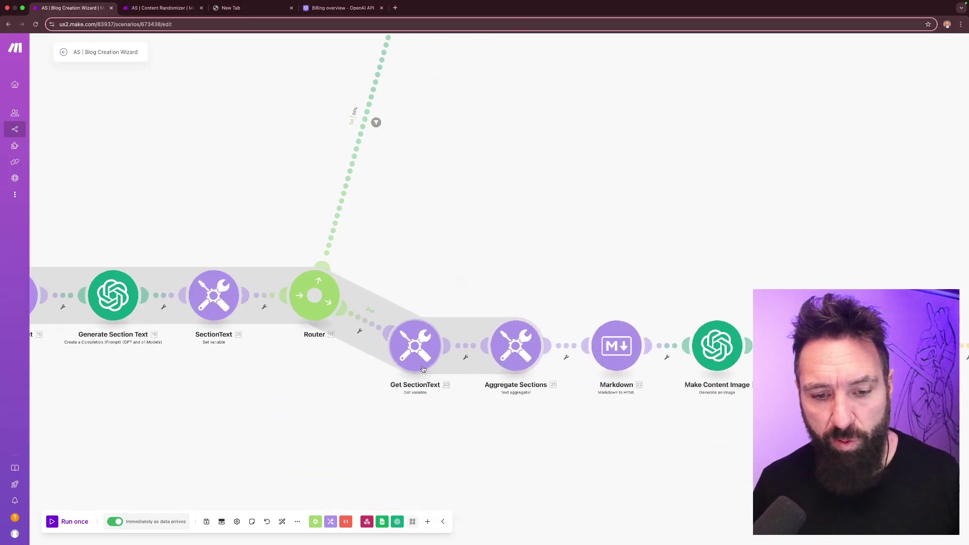
{"action": "left_click_drag", "start_coordinate": [618, 427], "coordinate": [462, 405]}
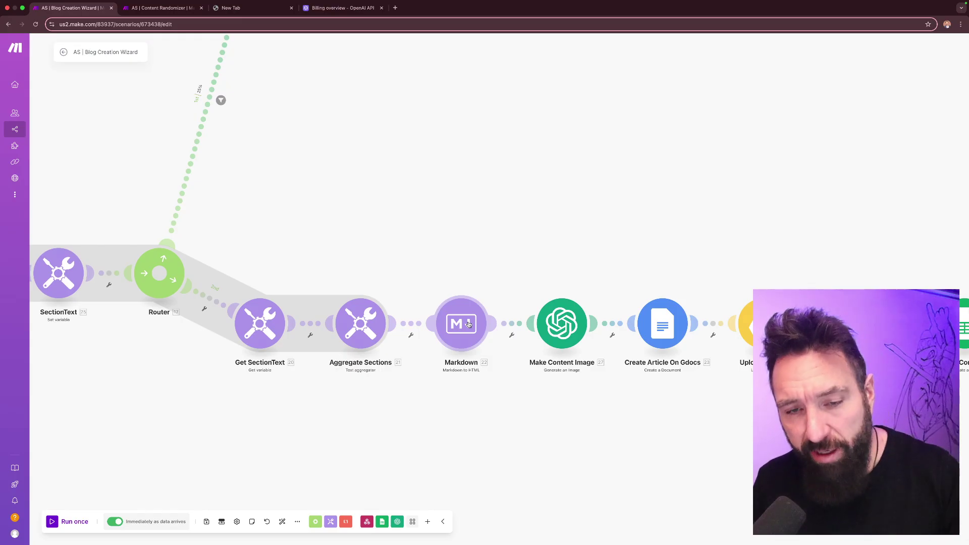
{"action": "left_click_drag", "start_coordinate": [586, 427], "coordinate": [473, 428]}
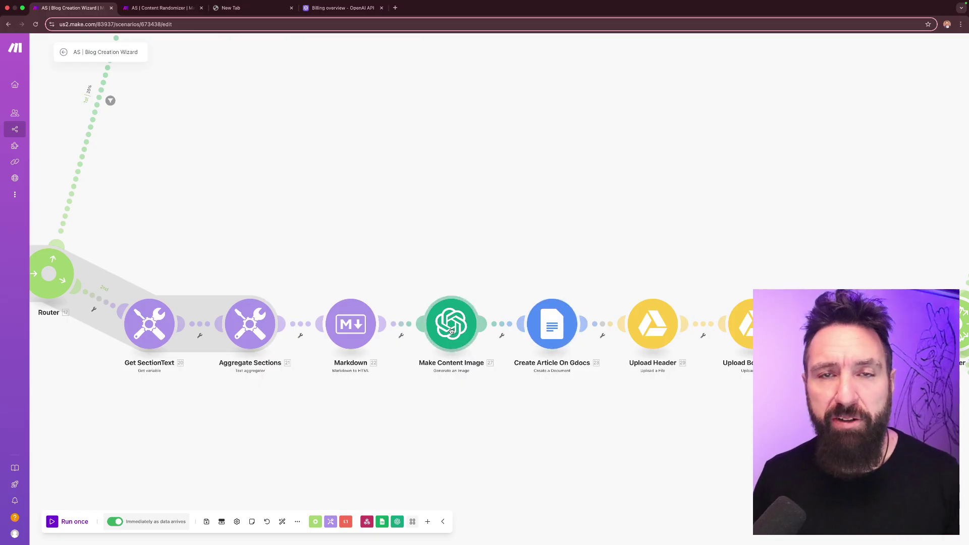
{"action": "left_click_drag", "start_coordinate": [519, 424], "coordinate": [426, 427]}
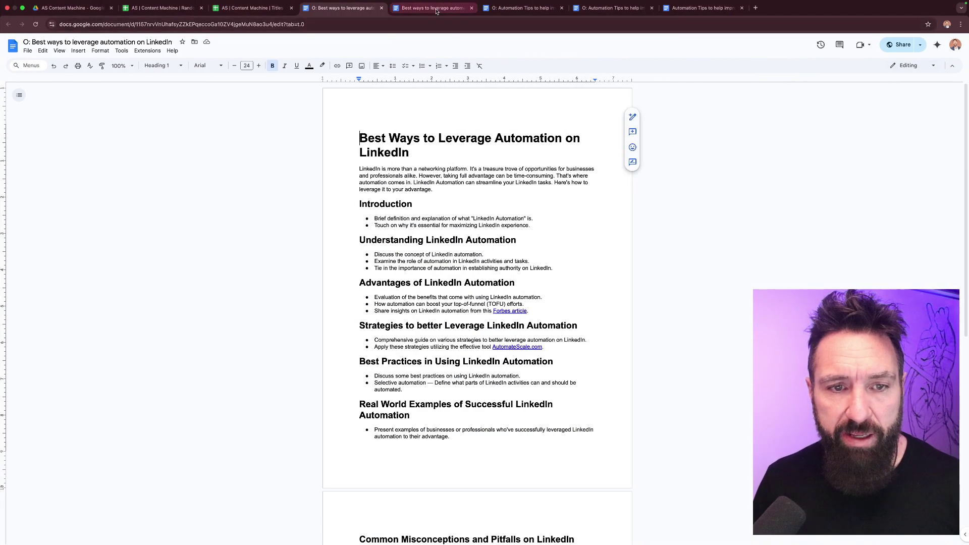
Switch to the Titles spreadsheet, open the generated article from the Article URL in row 10, and review its opening sections.
{"action": "left_click", "coordinate": [252, 7]}
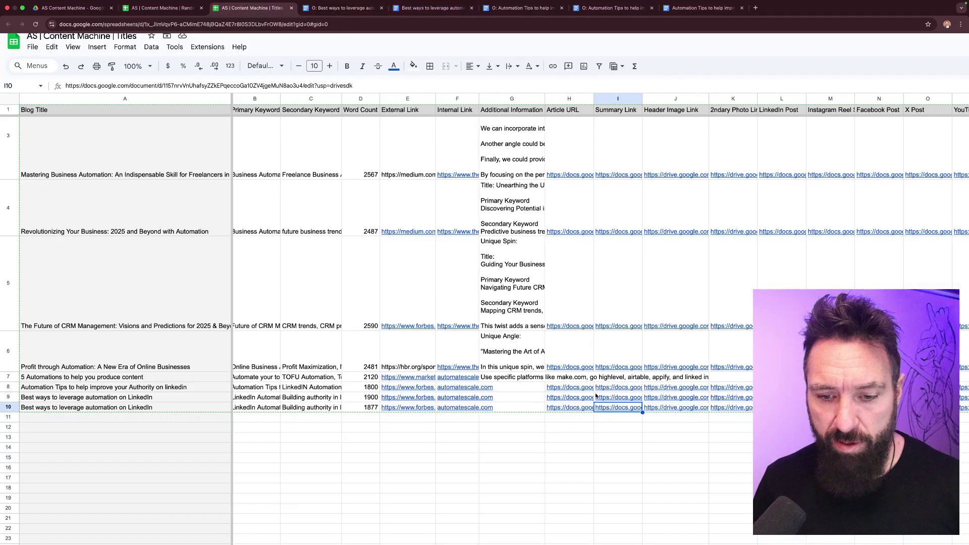
{"action": "mouse_move", "coordinate": [661, 408]}
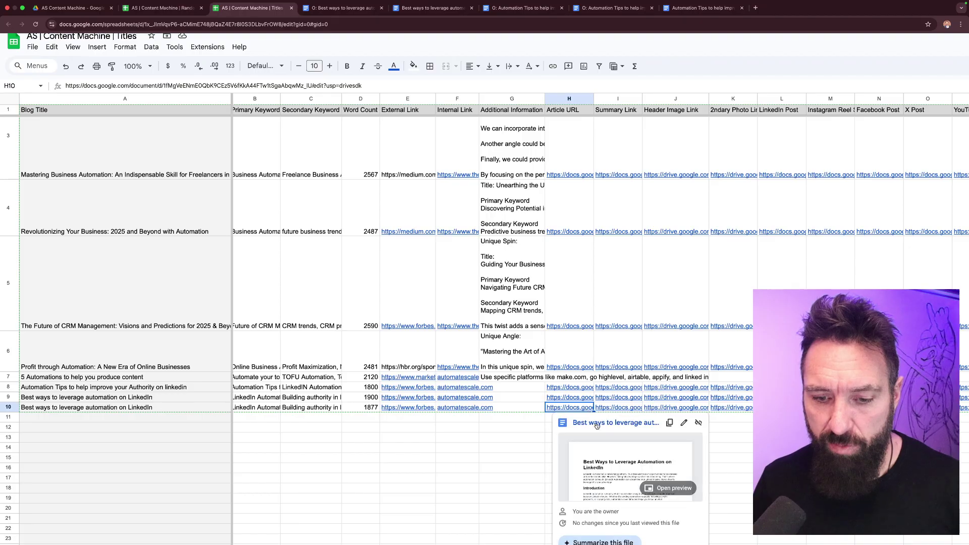
{"action": "left_click", "coordinate": [597, 422]}
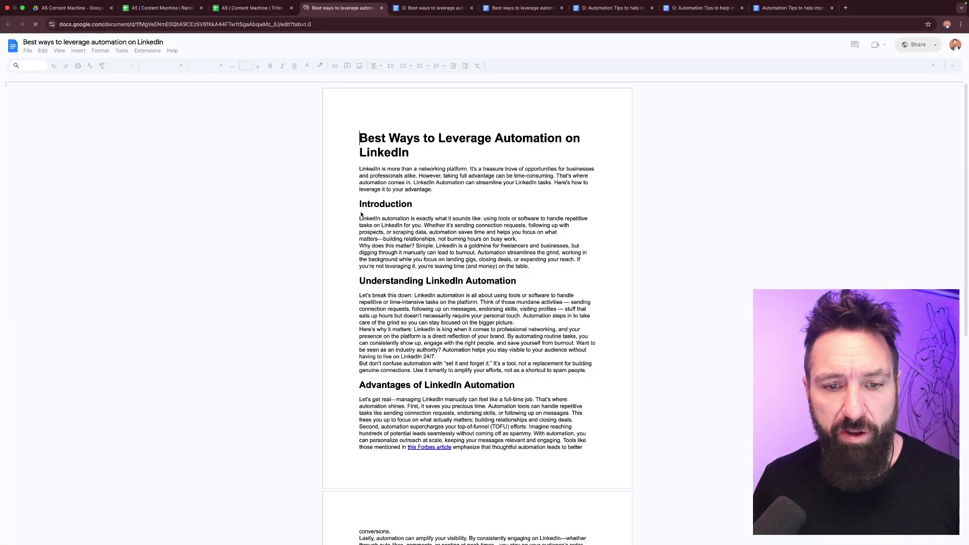
{"action": "scroll", "coordinate": [361, 214], "scroll_direction": "down", "scroll_amount": 3}
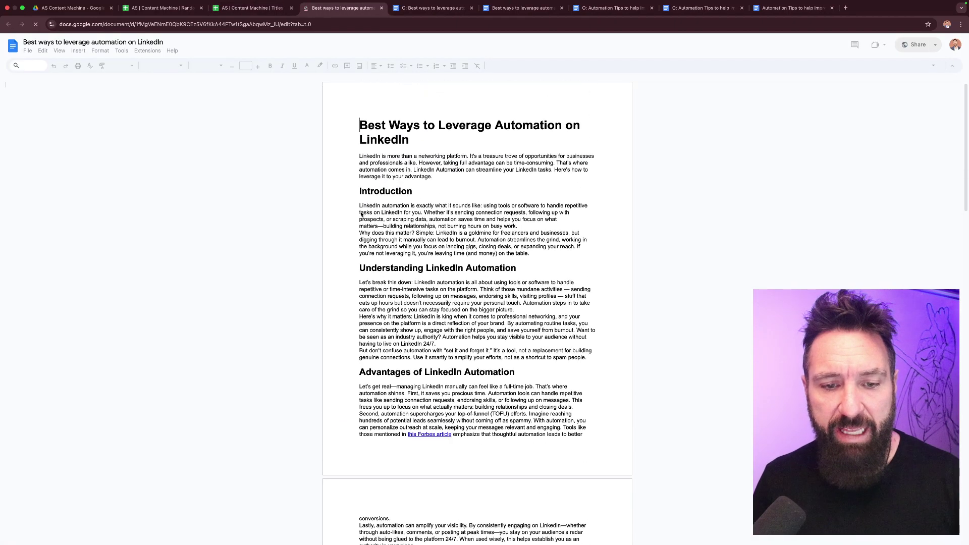
{"action": "scroll", "coordinate": [361, 214], "scroll_direction": "down", "scroll_amount": 4}
{"action": "scroll", "coordinate": [361, 214], "scroll_direction": "down", "scroll_amount": 1}
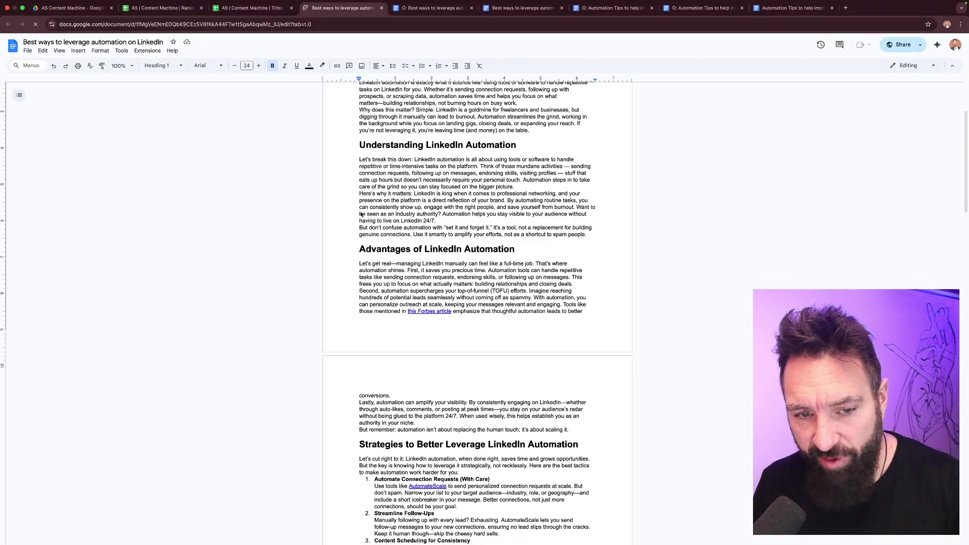
{"action": "scroll", "coordinate": [361, 215], "scroll_direction": "up", "scroll_amount": 3}
{"action": "scroll", "coordinate": [361, 214], "scroll_direction": "up", "scroll_amount": 1}
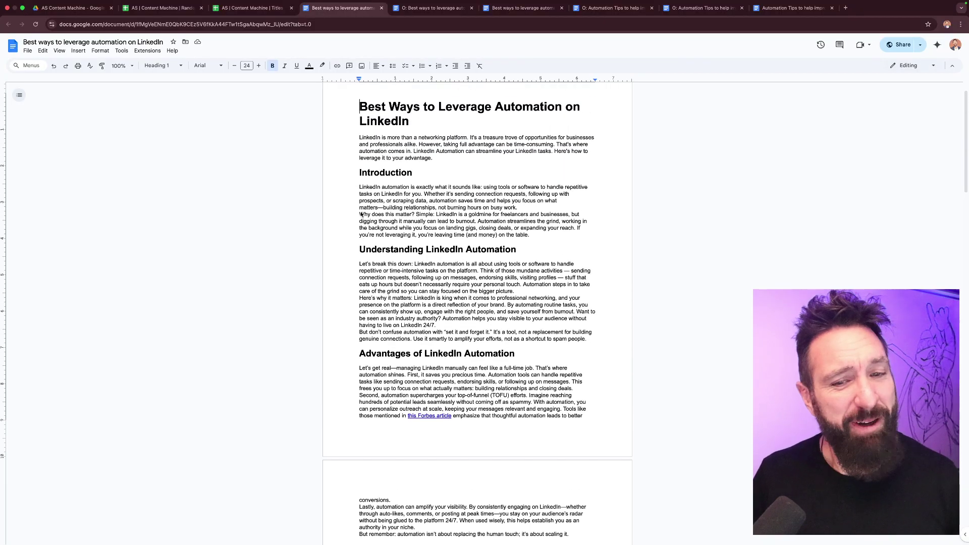
{"action": "scroll", "coordinate": [361, 215], "scroll_direction": "up", "scroll_amount": 1}
Review the article's Advantages and Strategies sections, highlighting the whole "Strategies to Better Leverage LinkedIn Automation" section.
{"action": "scroll", "coordinate": [362, 214], "scroll_direction": "down", "scroll_amount": 6}
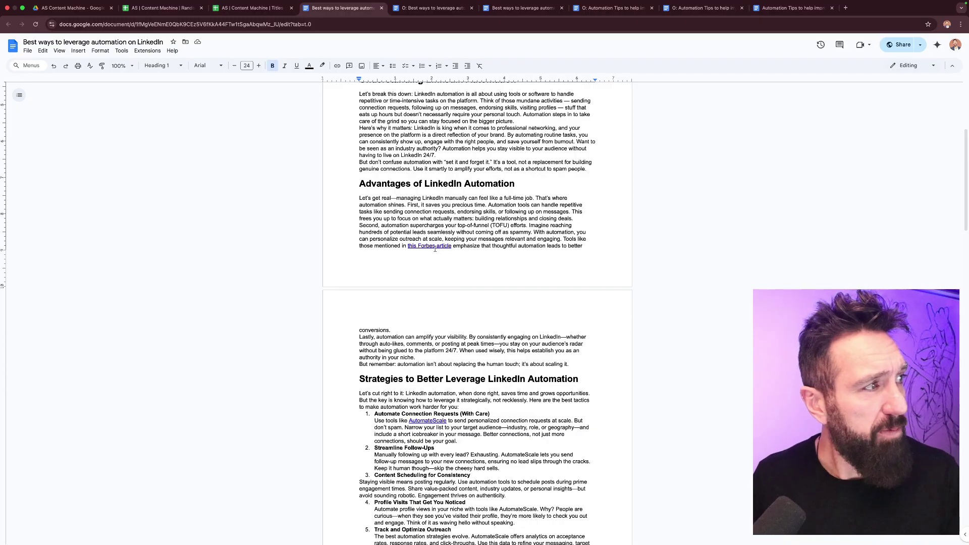
{"action": "scroll", "coordinate": [435, 249], "scroll_direction": "down", "scroll_amount": 1}
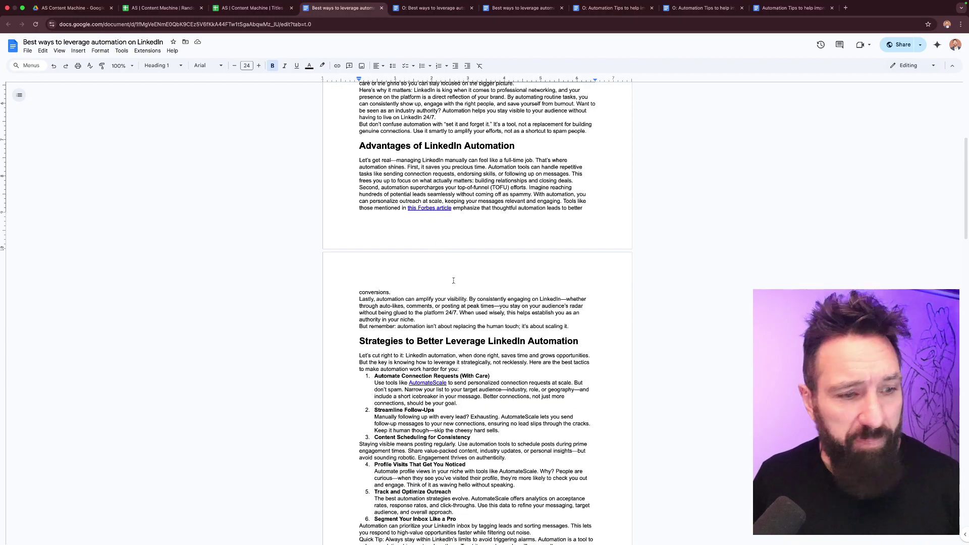
{"action": "scroll", "coordinate": [428, 393], "scroll_direction": "down", "scroll_amount": 5}
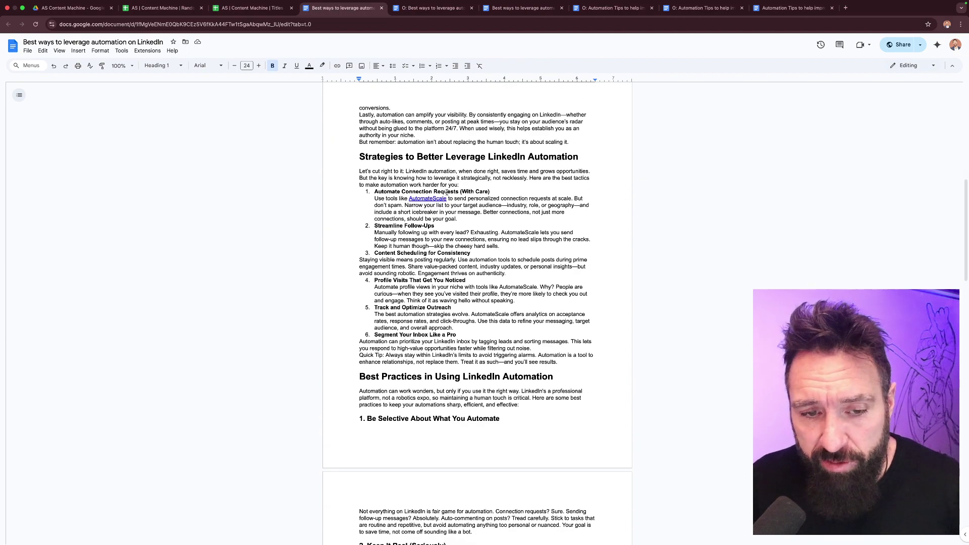
{"action": "scroll", "coordinate": [427, 208], "scroll_direction": "down", "scroll_amount": 1}
{"action": "scroll", "coordinate": [383, 217], "scroll_direction": "up", "scroll_amount": 3}
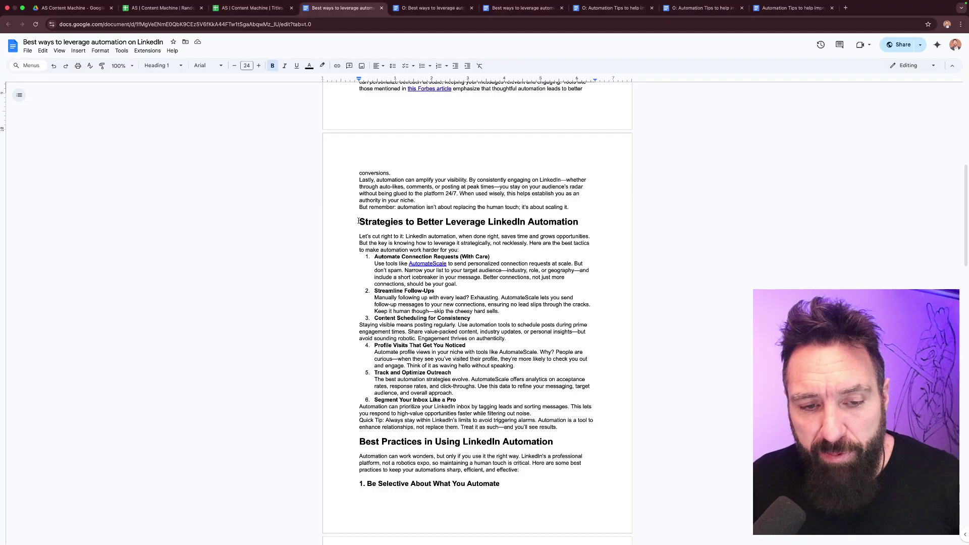
{"action": "left_click_drag", "start_coordinate": [359, 221], "coordinate": [558, 429]}
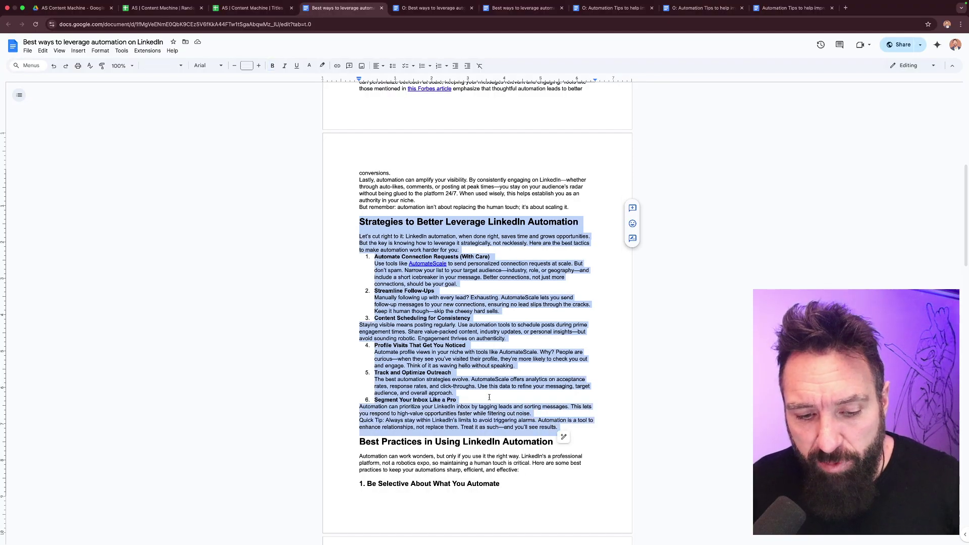
{"action": "scroll", "coordinate": [489, 397], "scroll_direction": "down", "scroll_amount": 8}
{"action": "scroll", "coordinate": [375, 259], "scroll_direction": "up", "scroll_amount": 5}
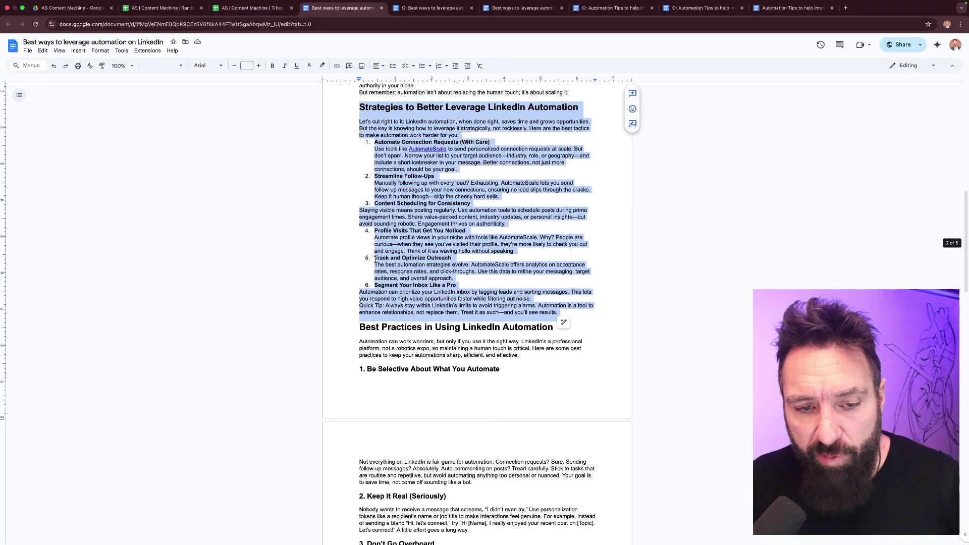
{"action": "left_click", "coordinate": [380, 163]}
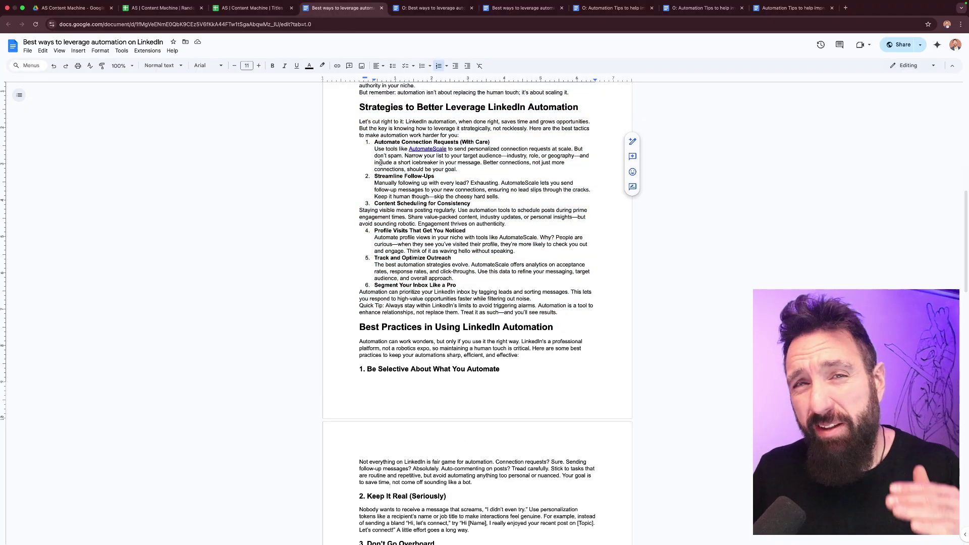
Review the rest of the article from Best Practices through the Conclusion, highlighting the numbered best practices, and return to its beginning.
{"action": "scroll", "coordinate": [383, 202], "scroll_direction": "down", "scroll_amount": 3}
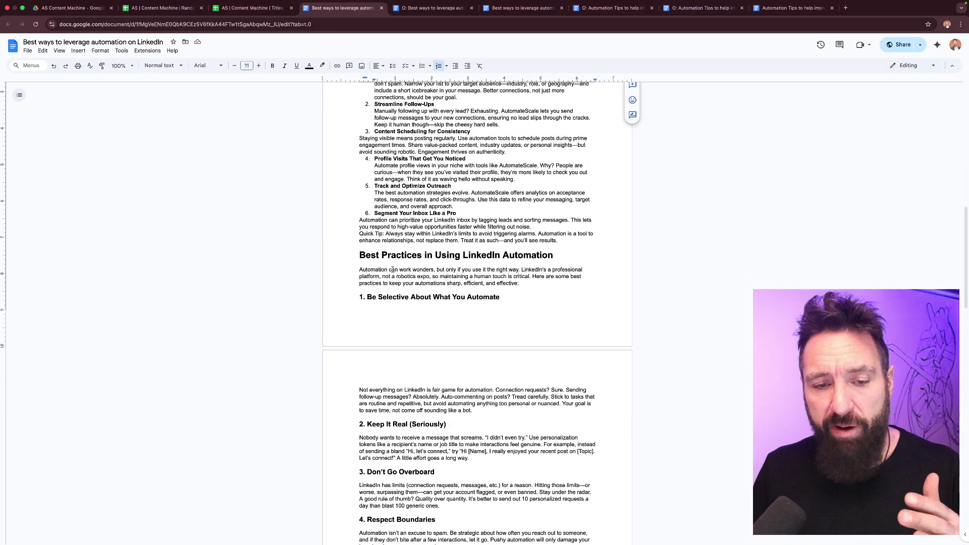
{"action": "scroll", "coordinate": [393, 270], "scroll_direction": "up", "scroll_amount": 3}
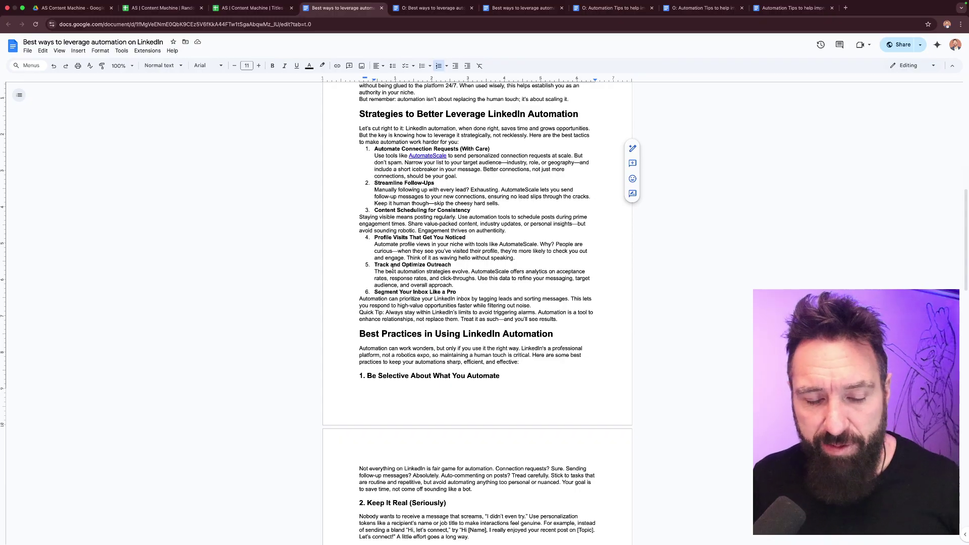
{"action": "scroll", "coordinate": [393, 270], "scroll_direction": "down", "scroll_amount": 6}
{"action": "scroll", "coordinate": [389, 278], "scroll_direction": "down", "scroll_amount": 1}
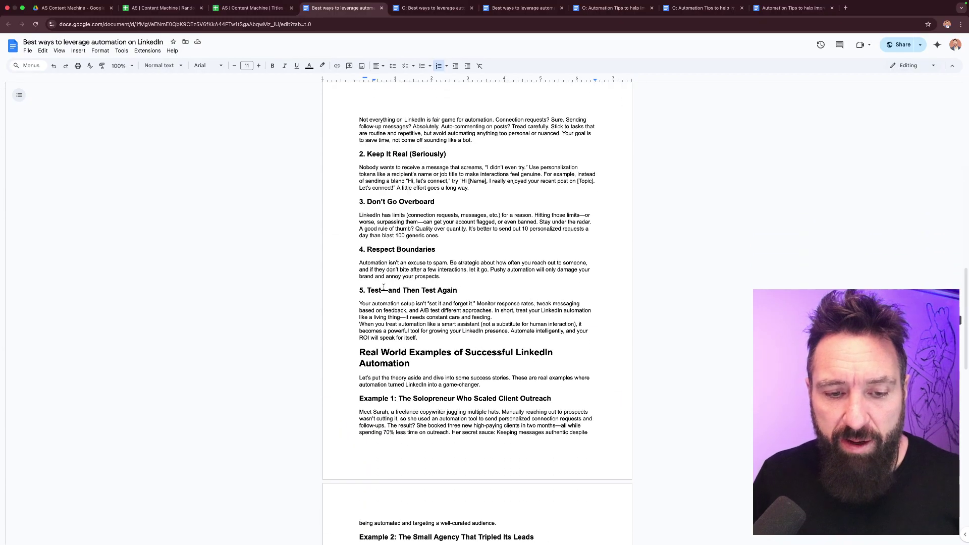
{"action": "left_click_drag", "start_coordinate": [352, 153], "coordinate": [565, 361]}
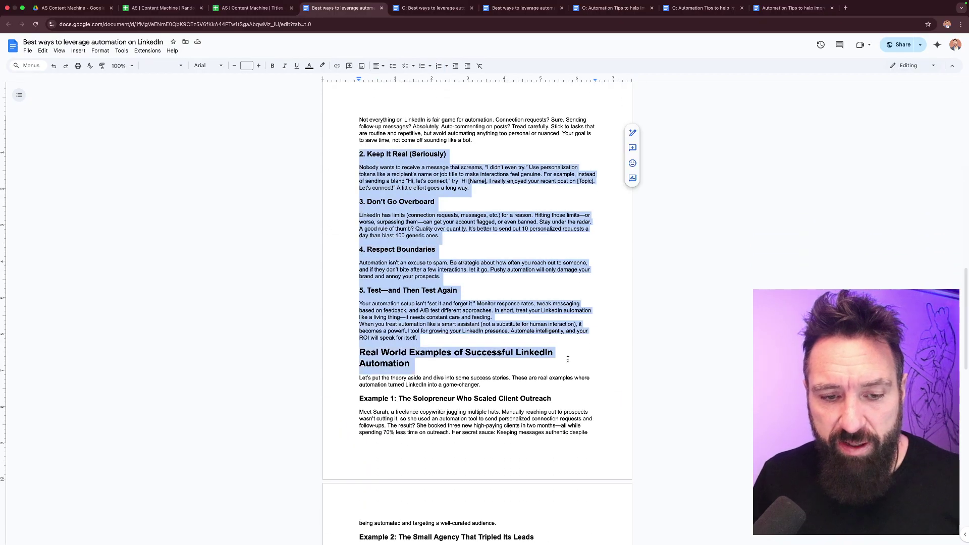
{"action": "left_click", "coordinate": [552, 324]}
{"action": "scroll", "coordinate": [526, 397], "scroll_direction": "down", "scroll_amount": 10}
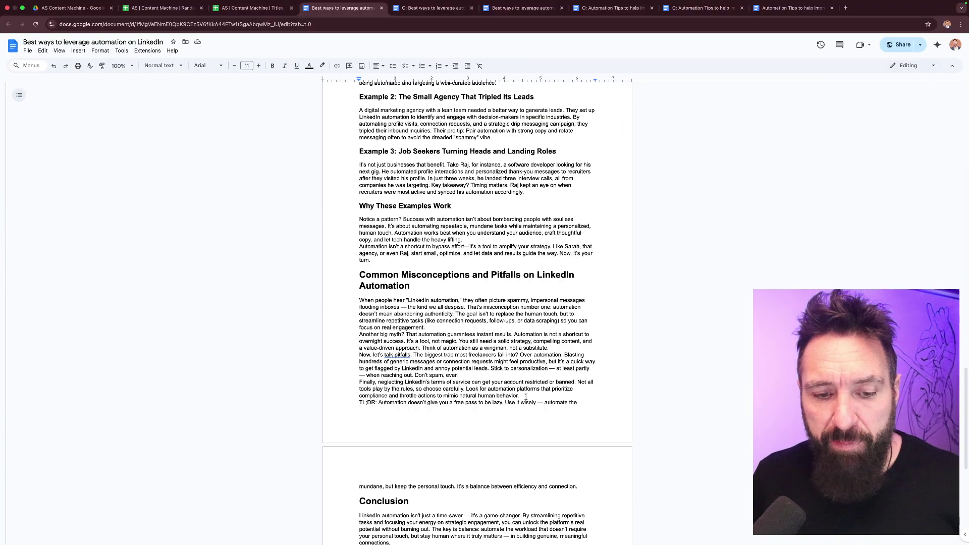
{"action": "scroll", "coordinate": [525, 397], "scroll_direction": "up", "scroll_amount": 20}
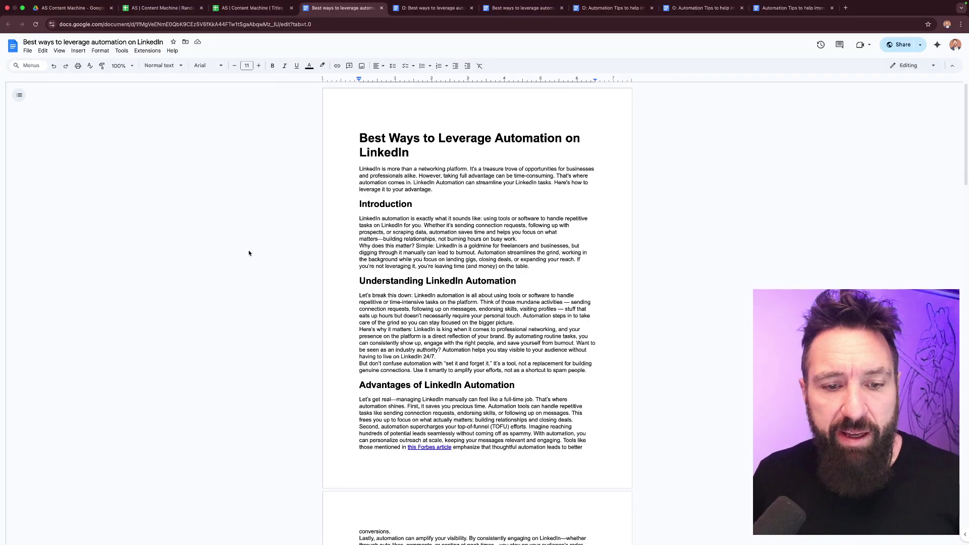
Return to the Blog Creation Wizard scenario and examine the upload and Update Content DB modules and the Router's HeyGen and social post branches.
{"action": "scroll", "coordinate": [248, 250], "scroll_direction": "left", "scroll_amount": 5}
{"action": "scroll", "coordinate": [248, 253], "scroll_direction": "left", "scroll_amount": 5}
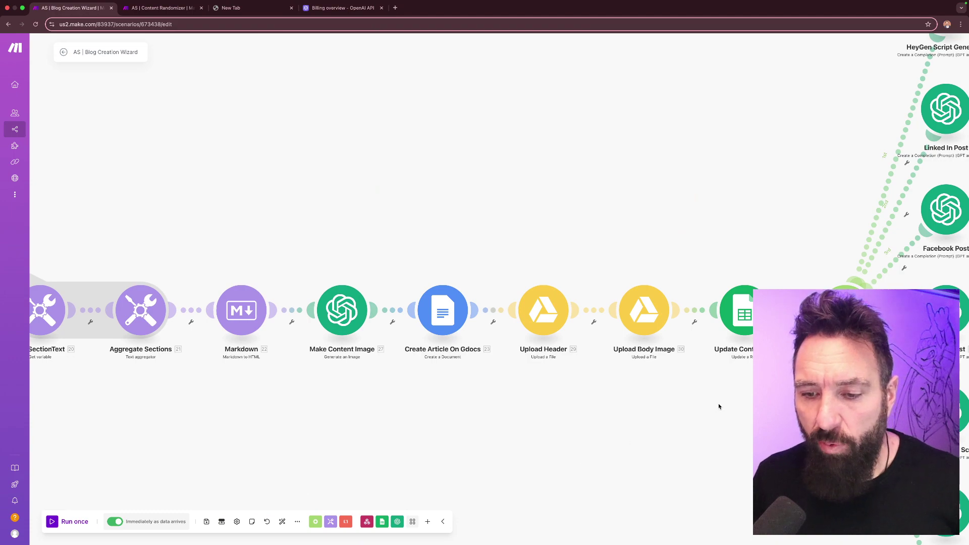
{"action": "left_click_drag", "start_coordinate": [721, 405], "coordinate": [328, 499]}
{"action": "scroll", "coordinate": [363, 299], "scroll_direction": "right", "scroll_amount": 4}
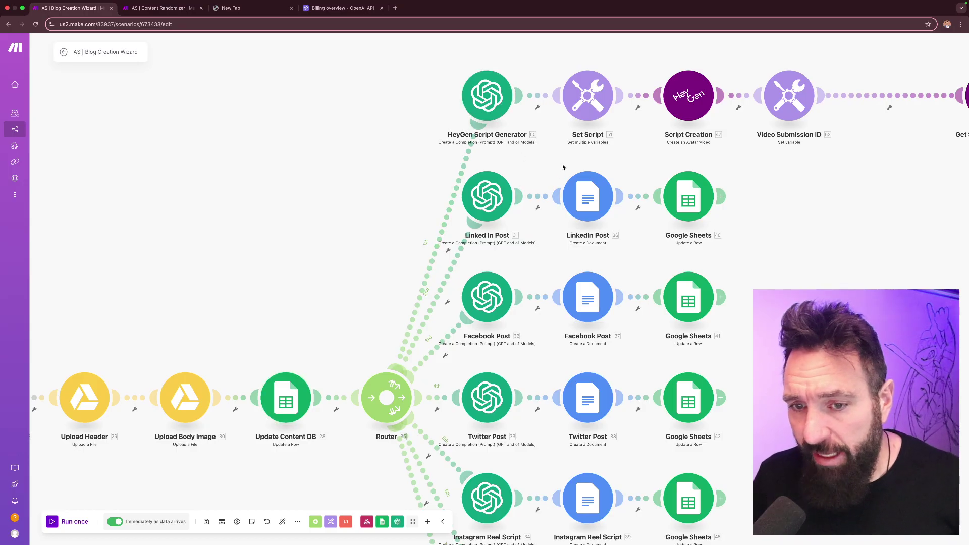
{"action": "scroll", "coordinate": [522, 159], "scroll_direction": "right", "scroll_amount": 2}
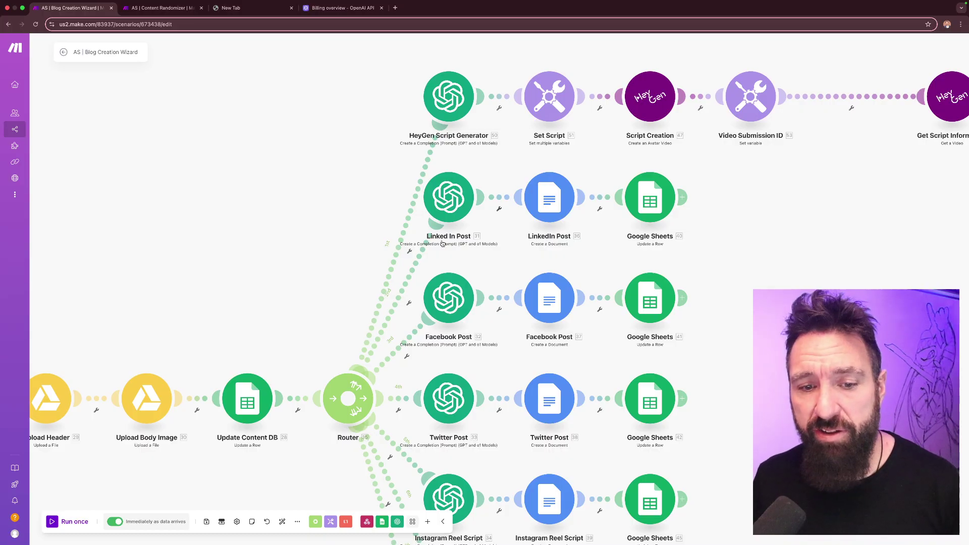
{"action": "left_click_drag", "start_coordinate": [328, 229], "coordinate": [309, 195]}
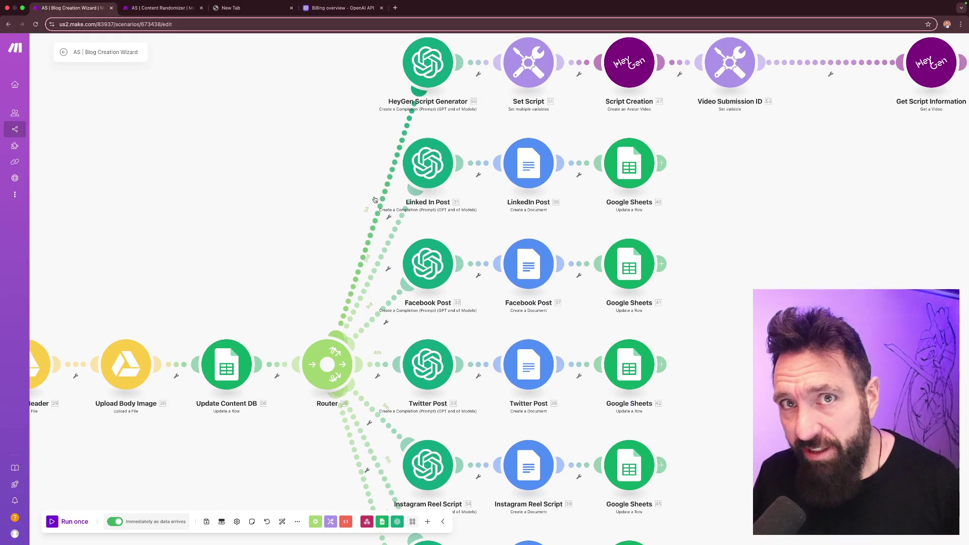
Examine the Router's remaining branches for Twitter, Instagram Reel, YouTube script and email generation.
{"action": "scroll", "coordinate": [316, 238], "scroll_direction": "down", "scroll_amount": 2}
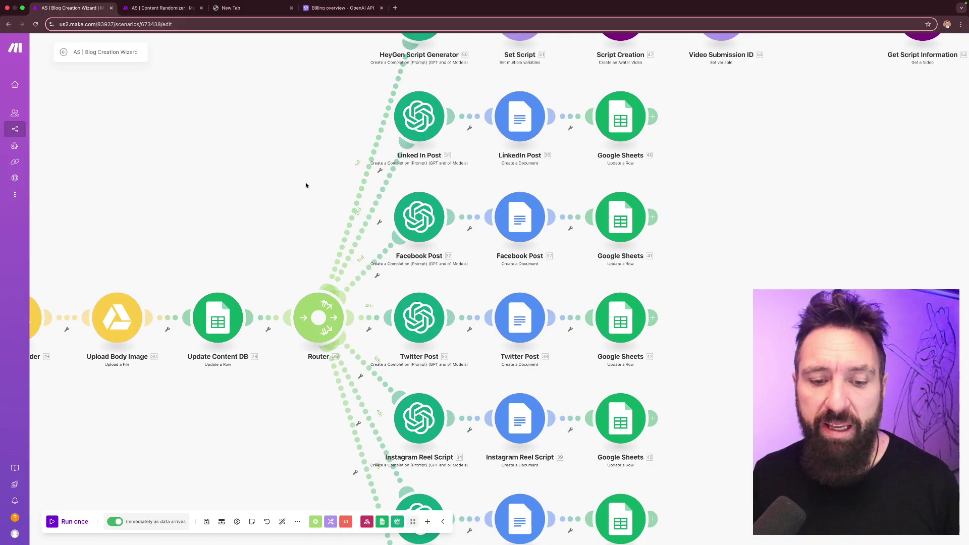
{"action": "left_click_drag", "start_coordinate": [306, 184], "coordinate": [303, 13]}
{"action": "scroll", "coordinate": [281, 227], "scroll_direction": "up", "scroll_amount": 5}
{"action": "scroll", "coordinate": [292, 205], "scroll_direction": "down", "scroll_amount": 4}
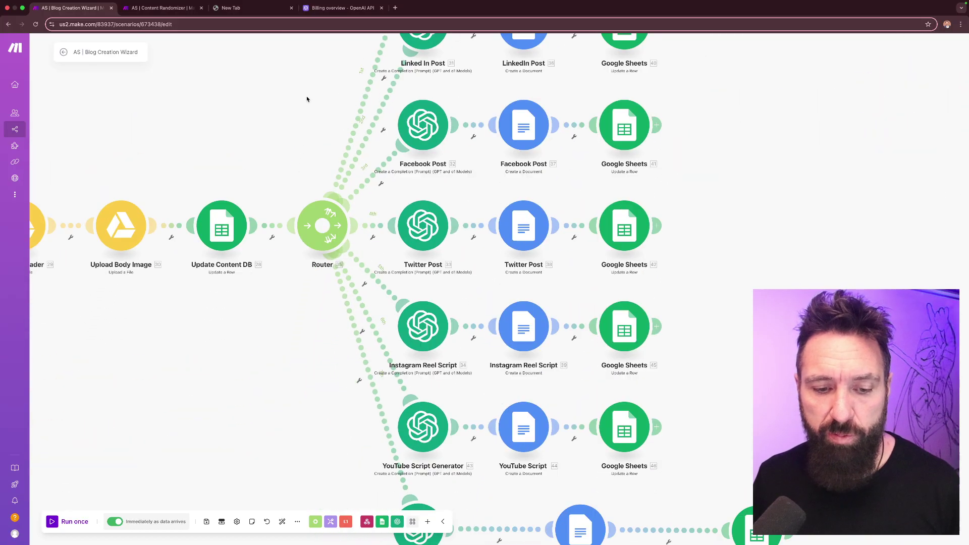
{"action": "scroll", "coordinate": [305, 104], "scroll_direction": "up", "scroll_amount": 1}
{"action": "left_click_drag", "start_coordinate": [249, 324], "coordinate": [246, 189]}
{"action": "left_click_drag", "start_coordinate": [245, 360], "coordinate": [219, 307]}
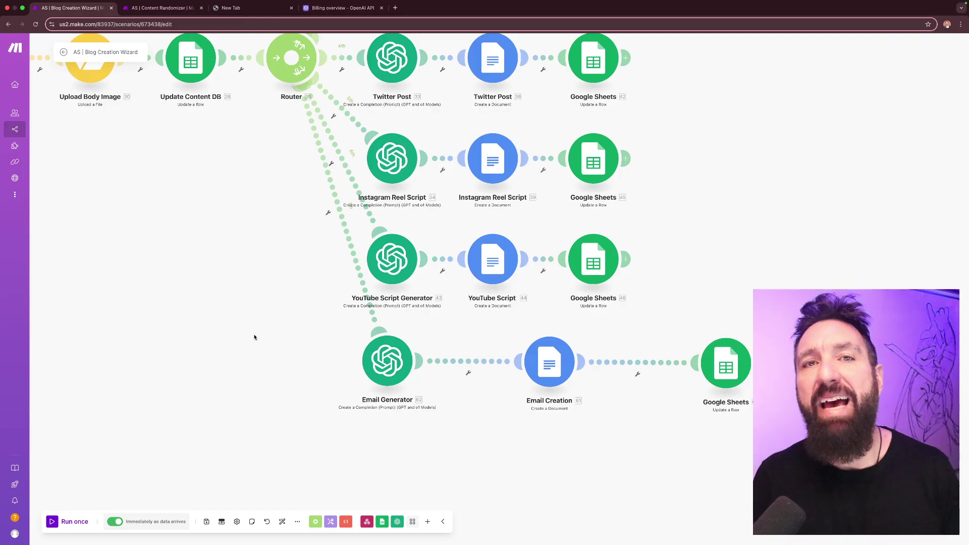
Go back to the Titles spreadsheet and select the empty cell H15 below the generated rows.
{"action": "scroll", "coordinate": [254, 345], "scroll_direction": "up", "scroll_amount": 5}
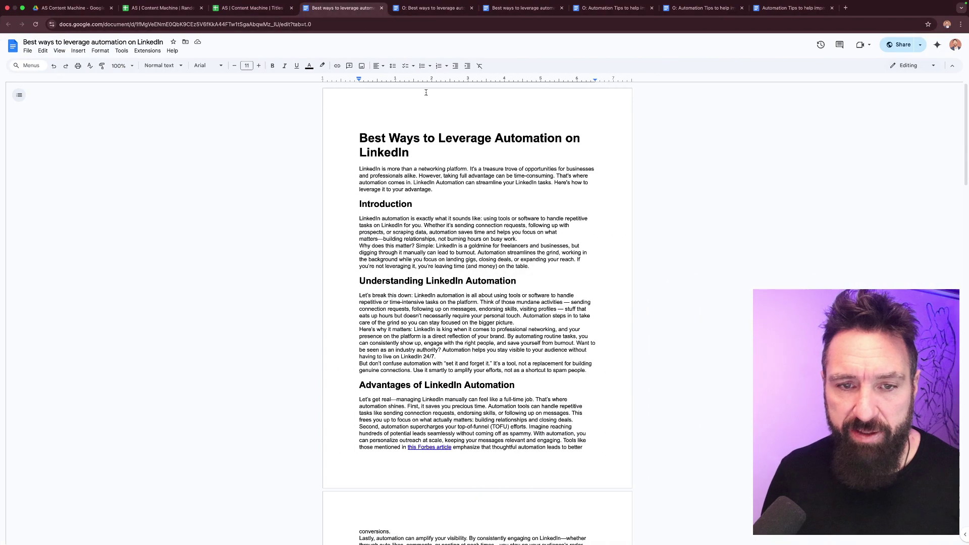
{"action": "left_click", "coordinate": [250, 16]}
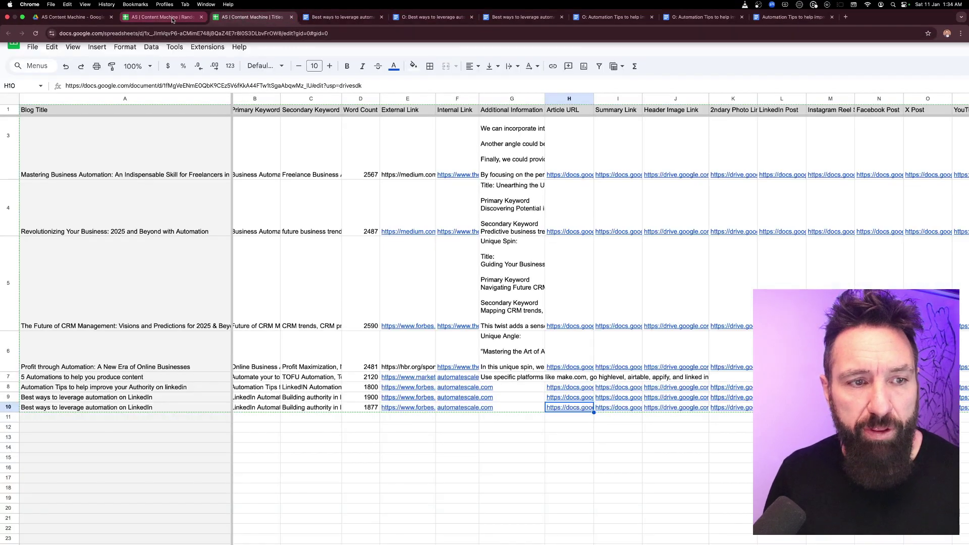
{"action": "left_click", "coordinate": [565, 458]}
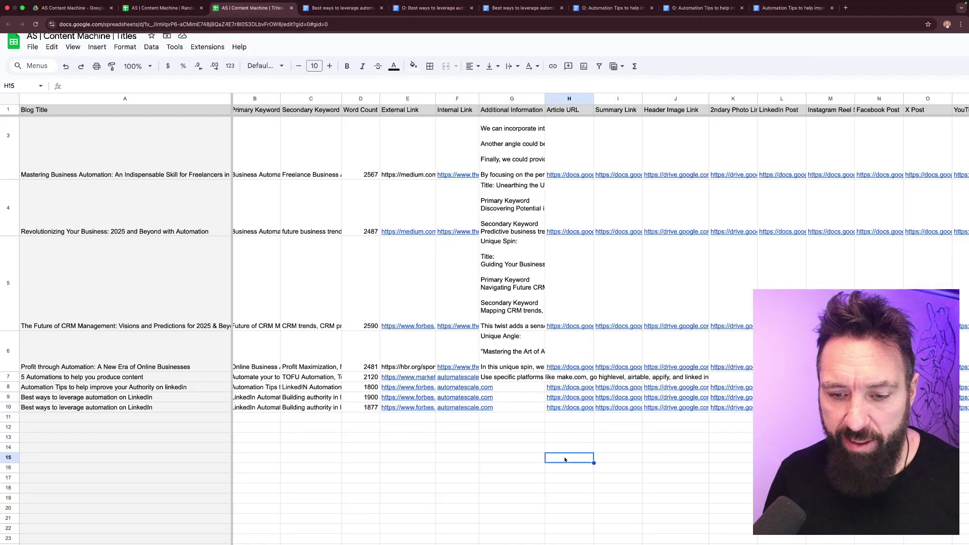
Preview the linked Facebook post, Instagram script, LinkedIn post and secondary photo in row 10 of the Titles spreadsheet.
{"action": "scroll", "coordinate": [667, 453], "scroll_direction": "right", "scroll_amount": 10}
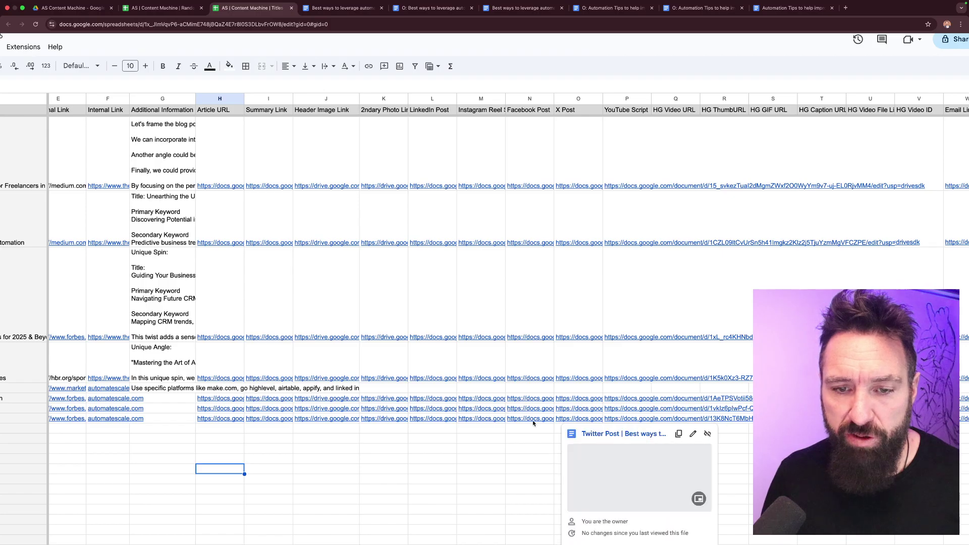
{"action": "mouse_move", "coordinate": [524, 421]}
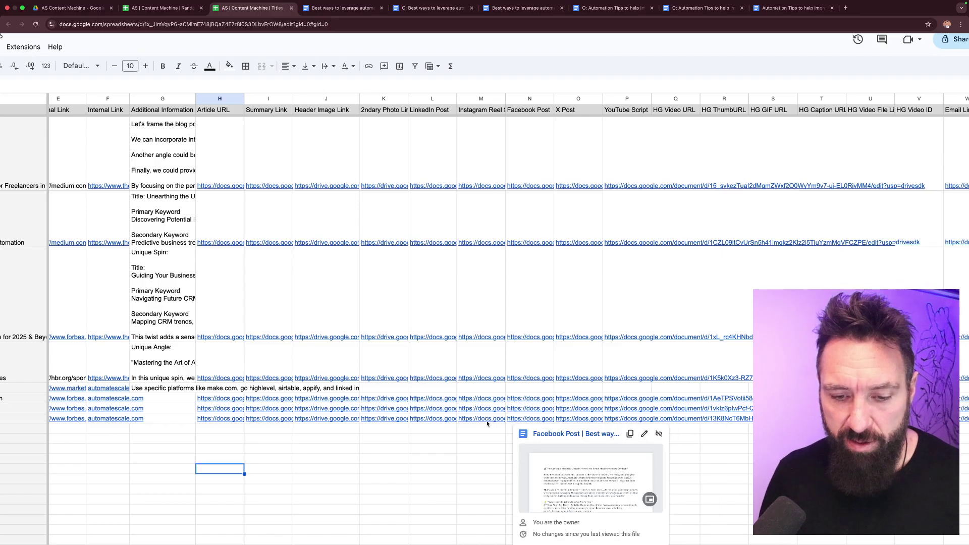
{"action": "mouse_move", "coordinate": [487, 418]}
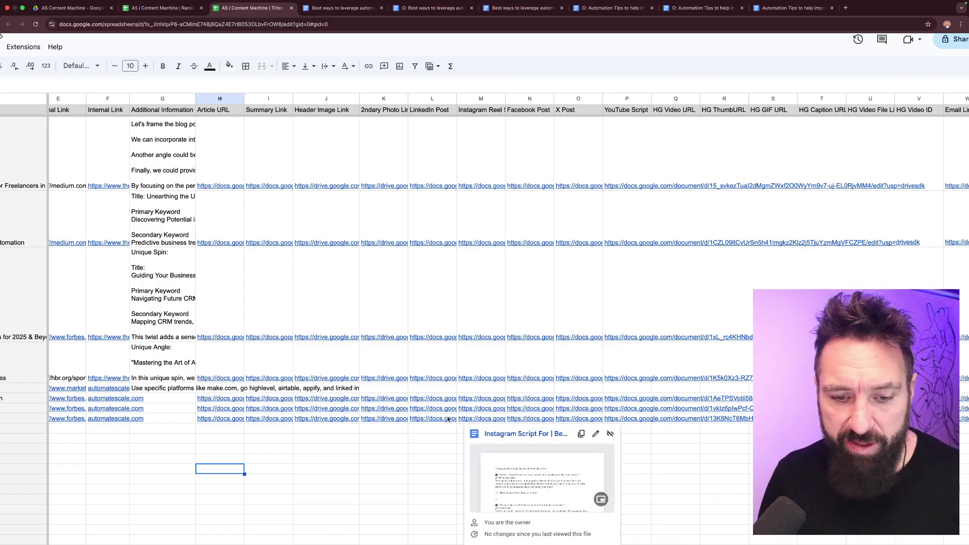
{"action": "mouse_move", "coordinate": [444, 421]}
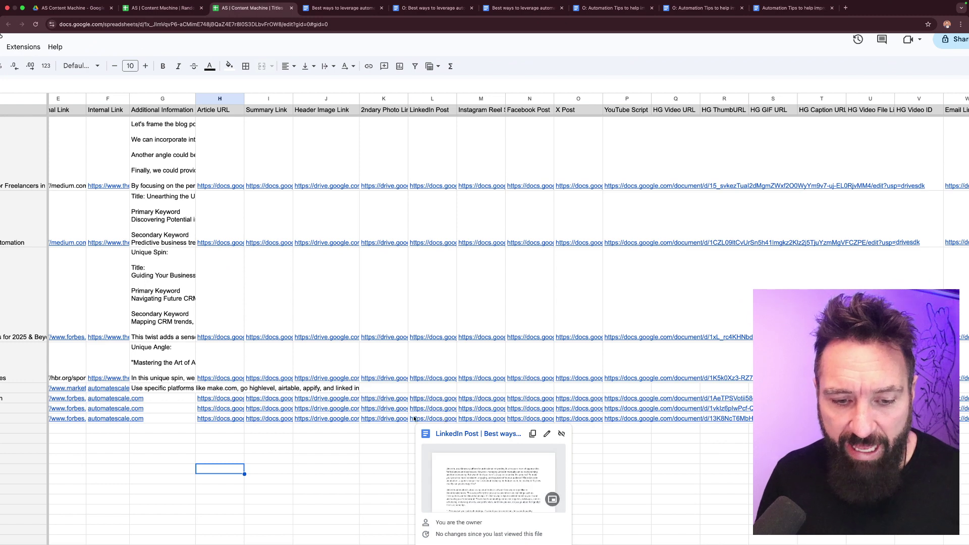
{"action": "mouse_move", "coordinate": [397, 420]}
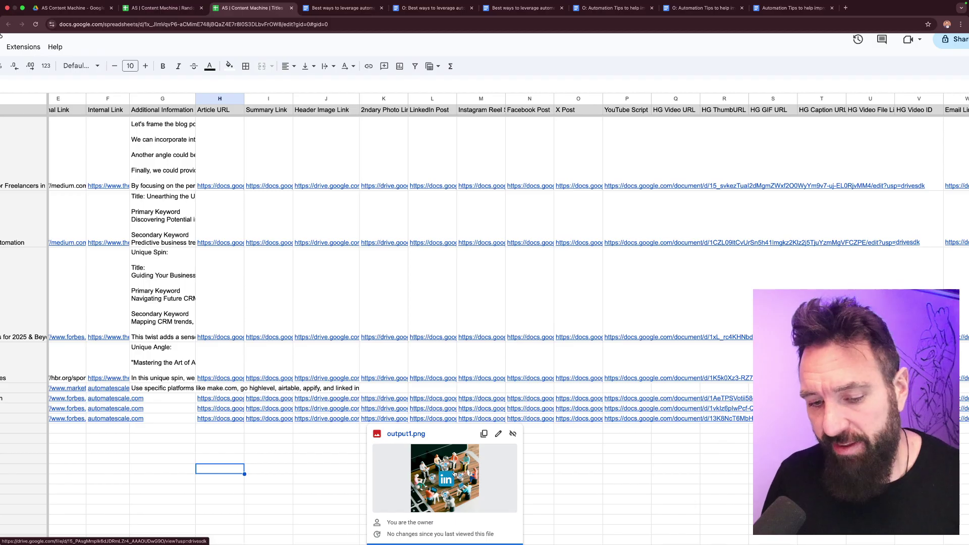
Look over the YouTube script, HG video and email columns, return to the Blog Title column and select empty cell B13.
{"action": "left_click", "coordinate": [588, 439]}
{"action": "scroll", "coordinate": [606, 443], "scroll_direction": "right", "scroll_amount": 3}
{"action": "scroll", "coordinate": [606, 443], "scroll_direction": "up", "scroll_amount": 1}
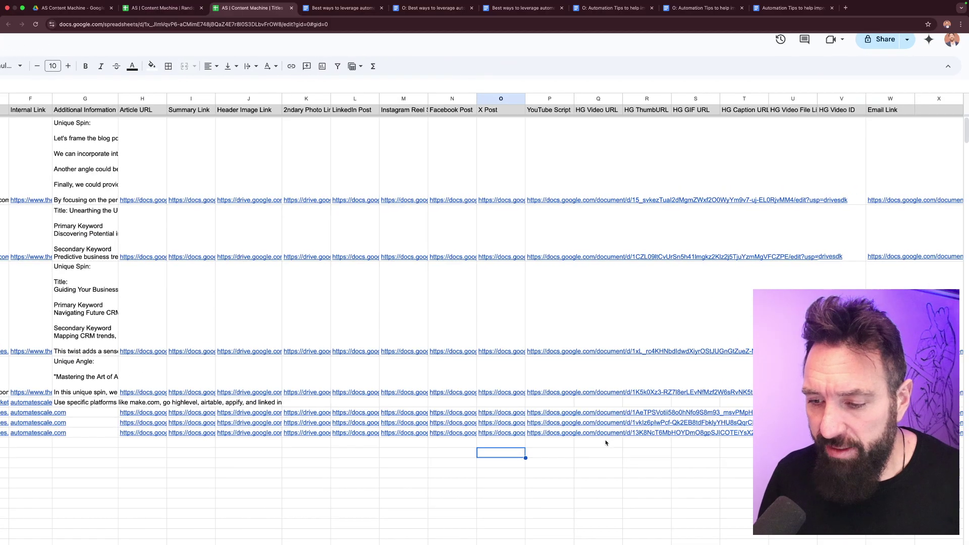
{"action": "scroll", "coordinate": [561, 431], "scroll_direction": "left", "scroll_amount": 1}
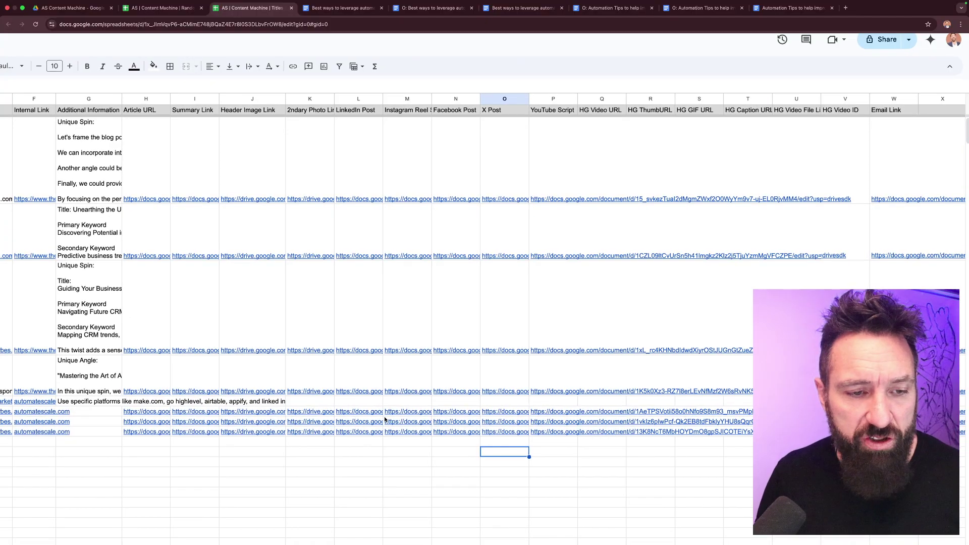
{"action": "scroll", "coordinate": [385, 419], "scroll_direction": "left", "scroll_amount": 10}
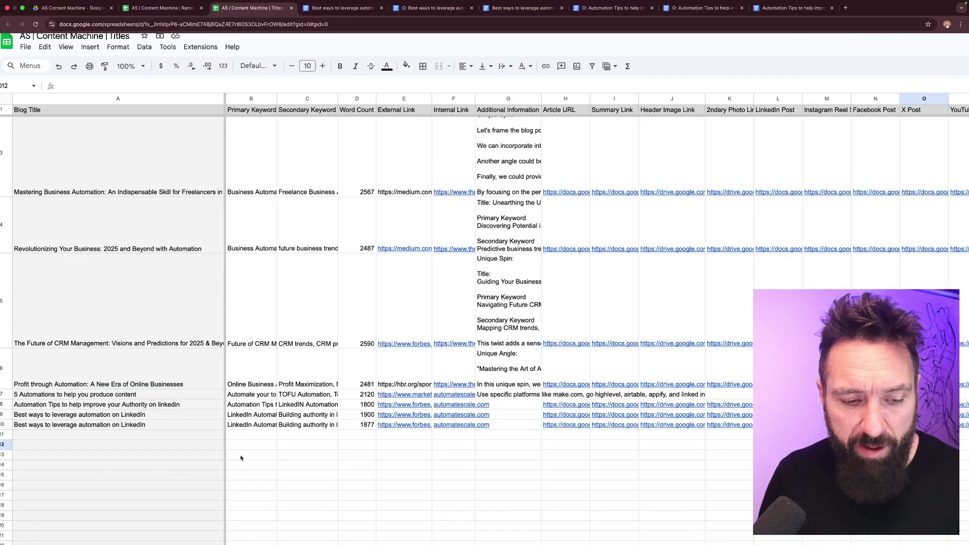
{"action": "left_click", "coordinate": [241, 457]}
{"action": "scroll", "coordinate": [241, 458], "scroll_direction": "down", "scroll_amount": 1}
{"action": "scroll", "coordinate": [240, 458], "scroll_direction": "left", "scroll_amount": 1}
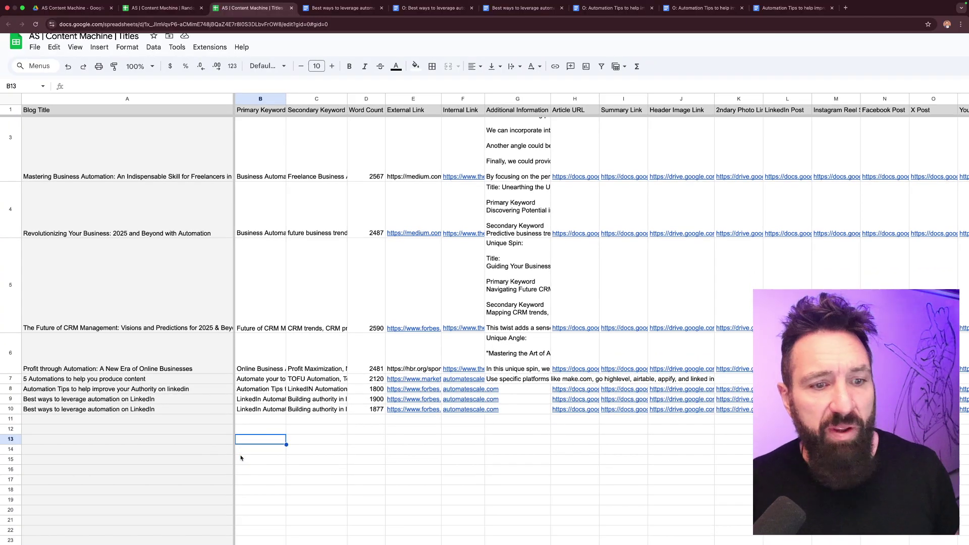
Switch to the content generator's thank-you page and restart its form to create more content.
{"action": "key", "text": "ctrl+Left"}
{"action": "key", "text": "ctrl+Left"}
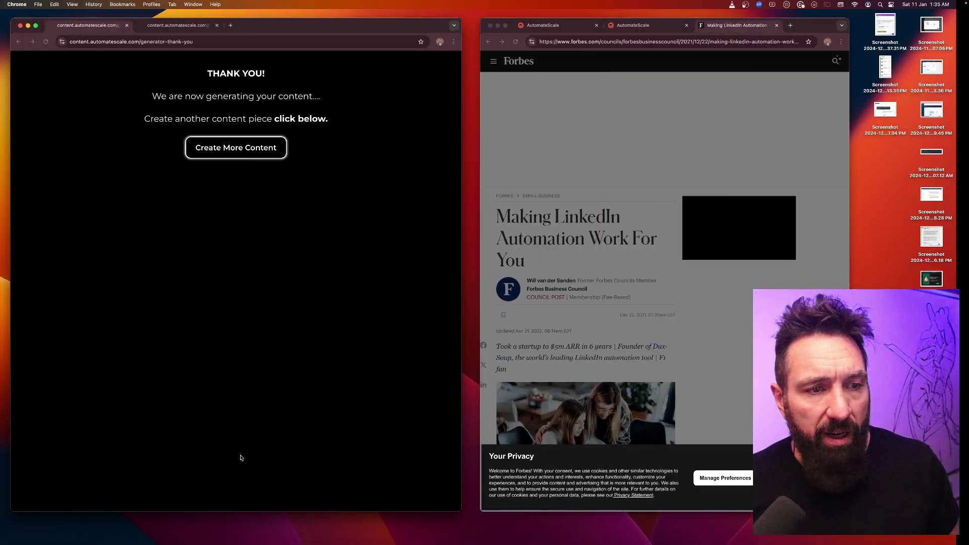
{"action": "left_click", "coordinate": [227, 147]}
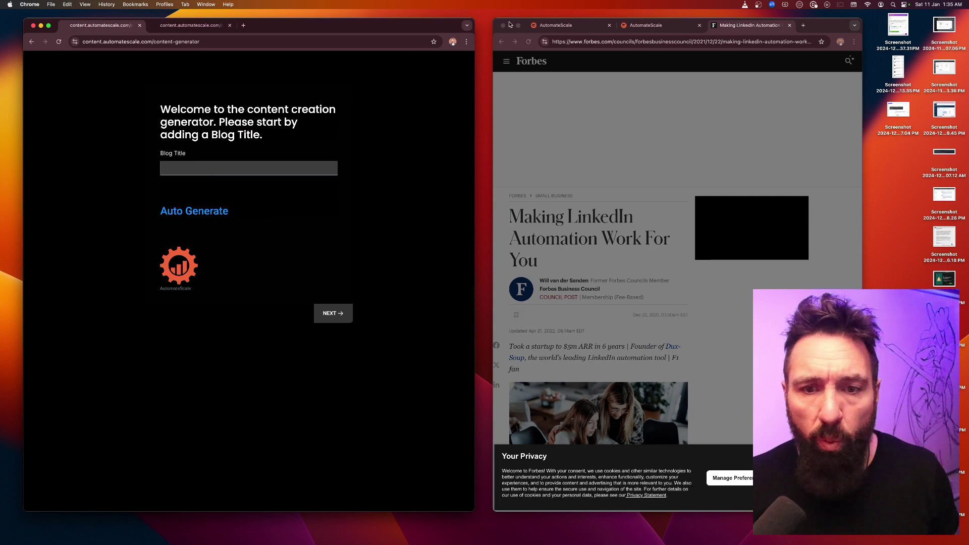
Open the Random Content Generator workflow from the AutomateScale workflow list's Content Generator folder.
{"action": "left_click", "coordinate": [566, 26]}
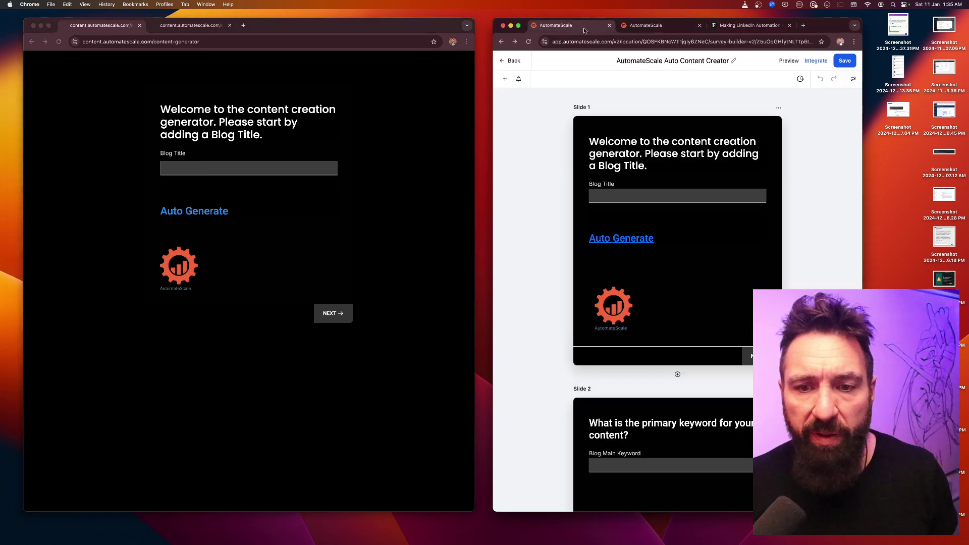
{"action": "left_click", "coordinate": [656, 27]}
{"action": "left_click", "coordinate": [544, 62]}
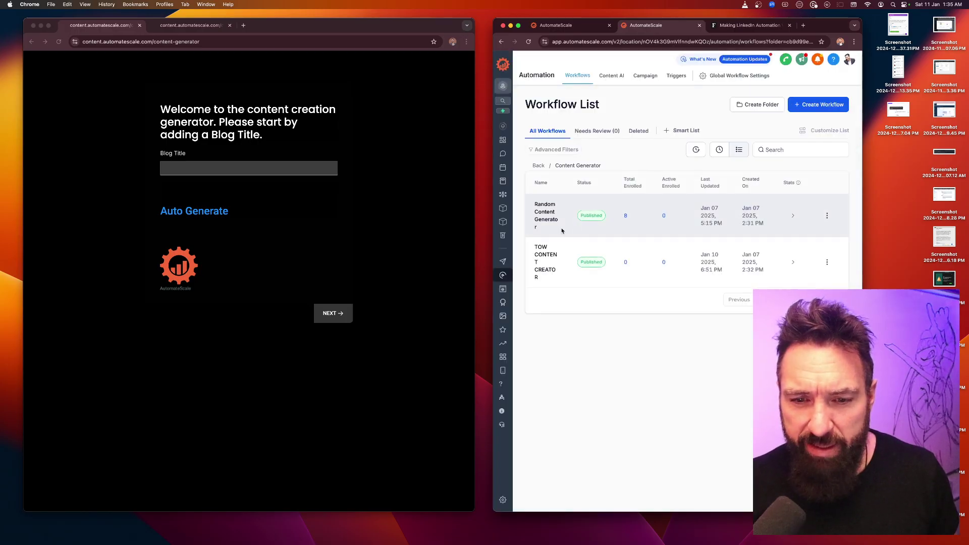
{"action": "left_click", "coordinate": [545, 215]}
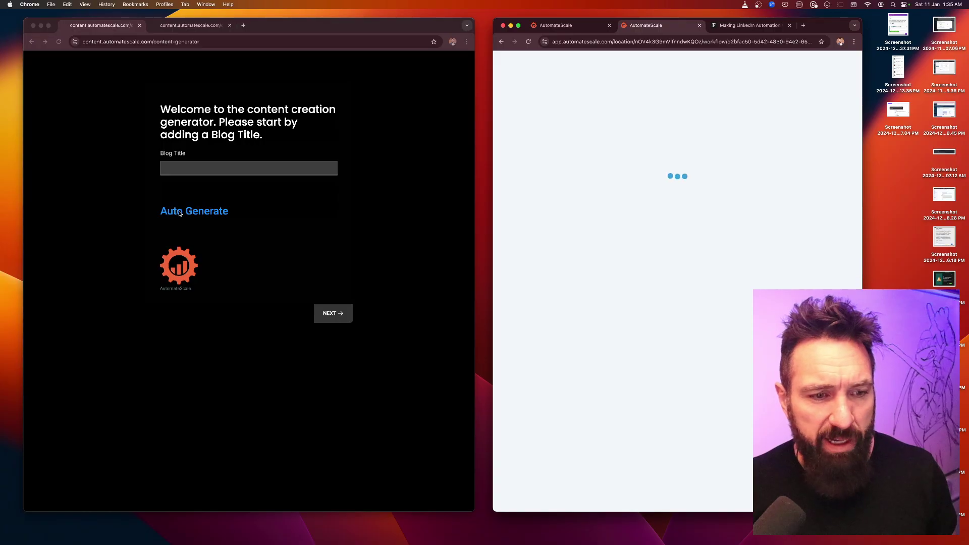
Run Auto Generate from the content generator form, highlight its thank-you page's URL and return to the workflow with the webhook.
{"action": "left_click", "coordinate": [137, 229]}
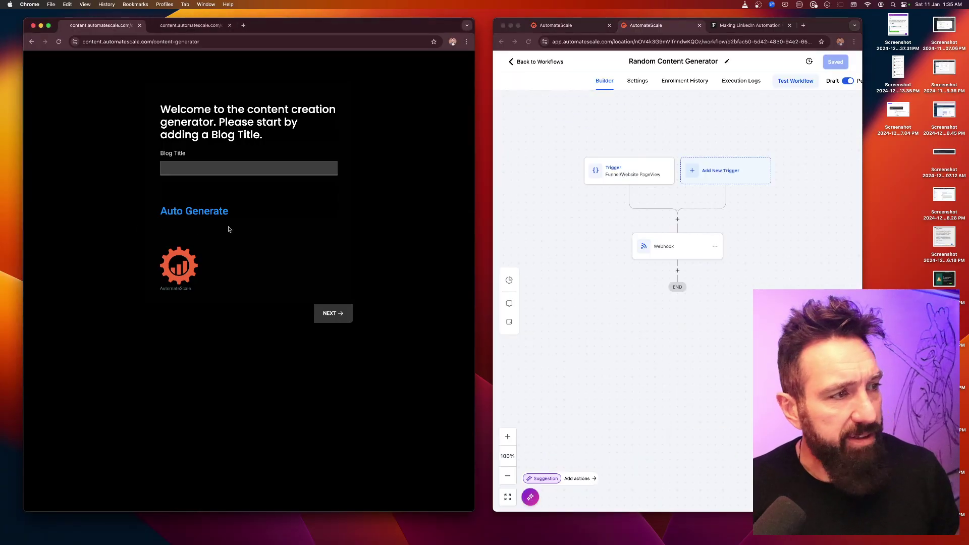
{"action": "left_click", "coordinate": [182, 215]}
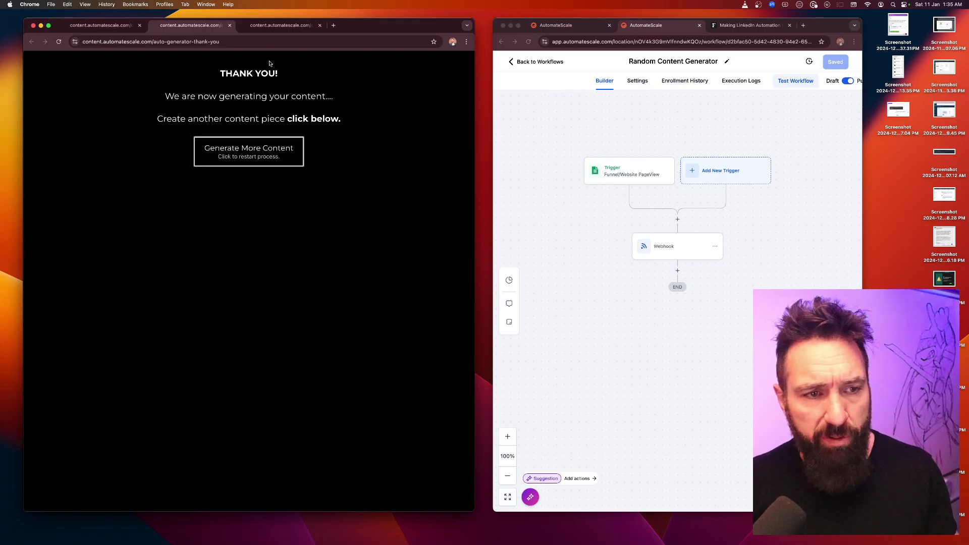
{"action": "left_click", "coordinate": [236, 41]}
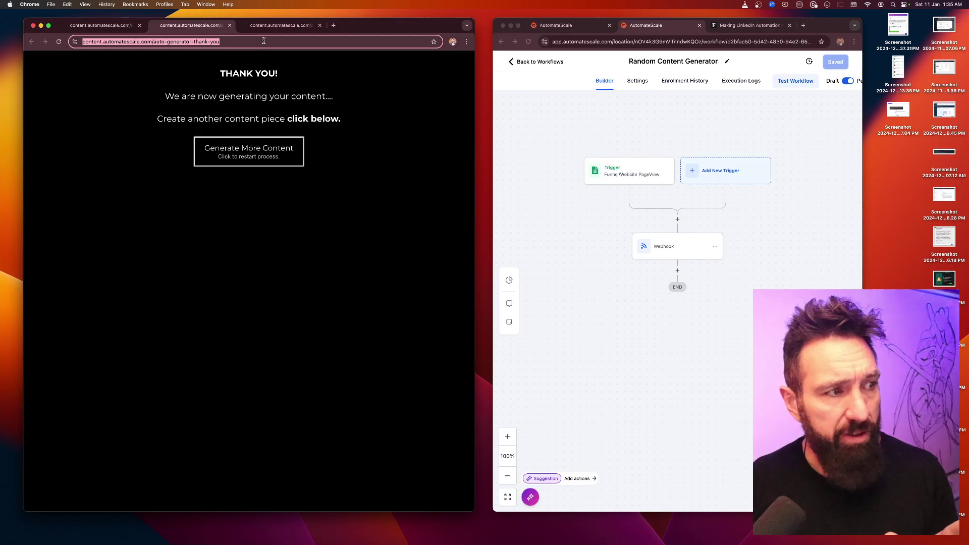
{"action": "left_click", "coordinate": [657, 247]}
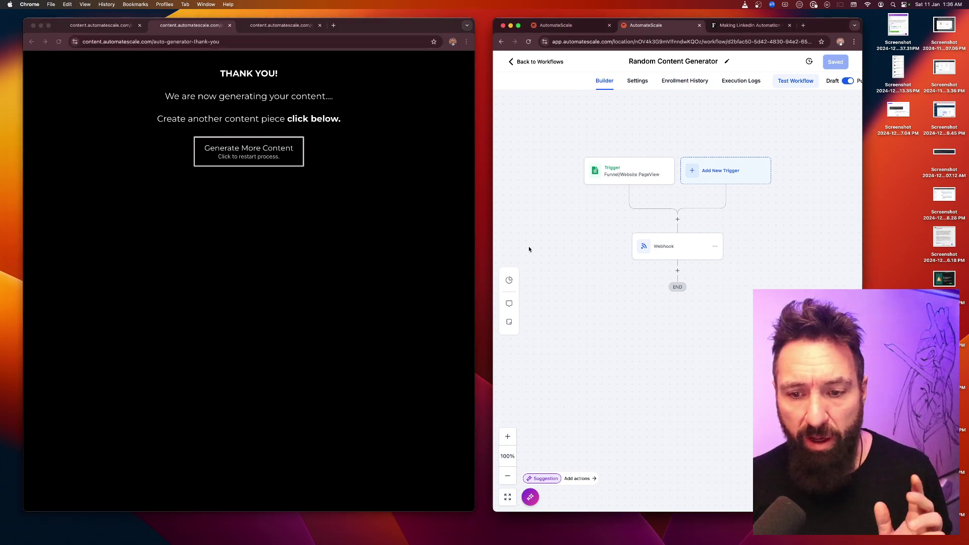
Switch to Make.com, open the AS | Content Randomizer scenario and examine its first modules from Webhooks to Subject Creator.
{"action": "key", "text": "ctrl+Right"}
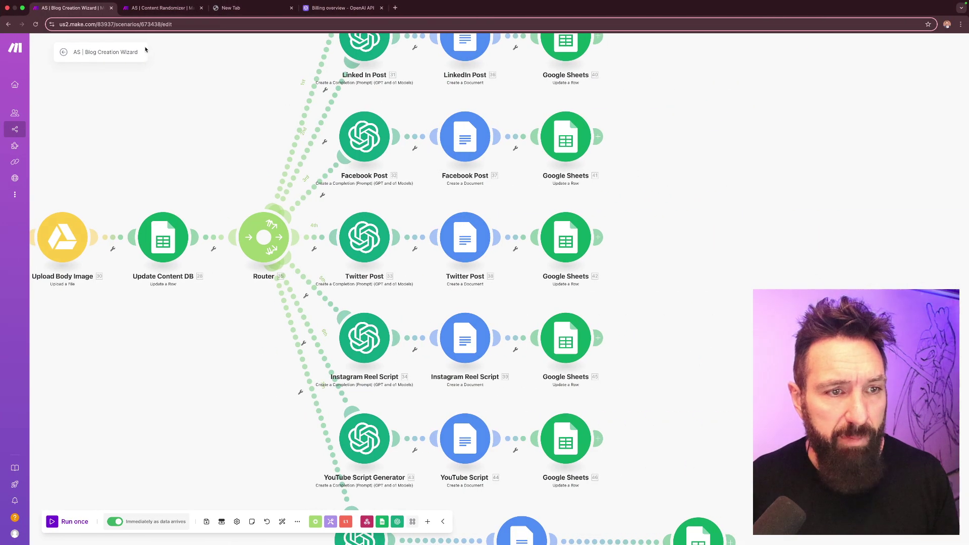
{"action": "left_click", "coordinate": [150, 9]}
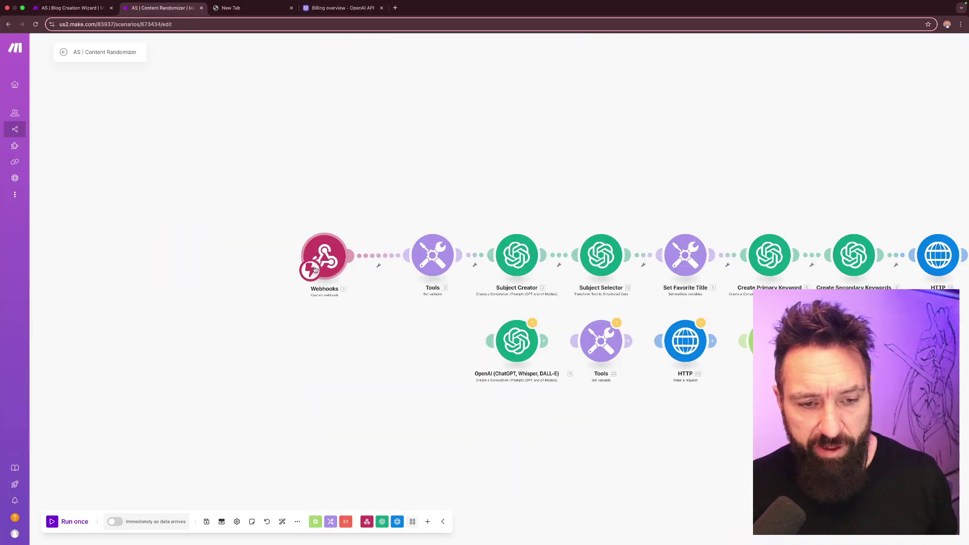
{"action": "left_click_drag", "start_coordinate": [383, 347], "coordinate": [343, 347]}
{"action": "scroll", "coordinate": [343, 347], "scroll_direction": "right", "scroll_amount": 5}
{"action": "scroll", "coordinate": [298, 335], "scroll_direction": "down", "scroll_amount": 2}
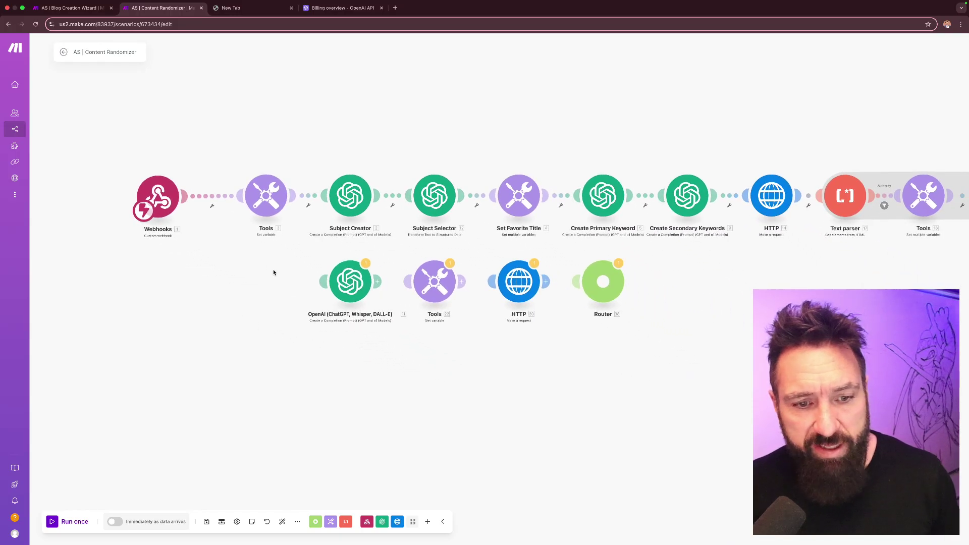
{"action": "scroll", "coordinate": [195, 283], "scroll_direction": "right", "scroll_amount": 3}
{"action": "left_click_drag", "start_coordinate": [166, 292], "coordinate": [200, 277]}
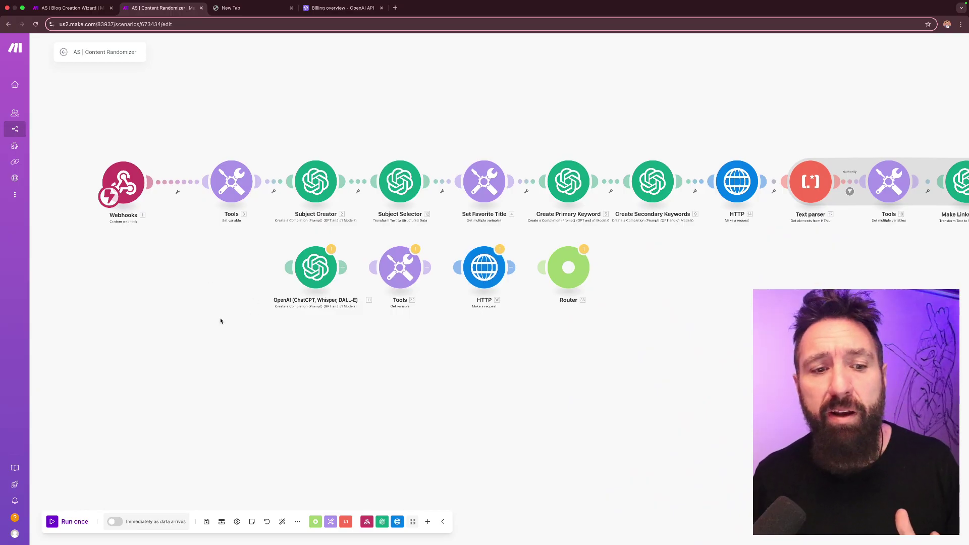
{"action": "left_click_drag", "start_coordinate": [221, 321], "coordinate": [164, 320]}
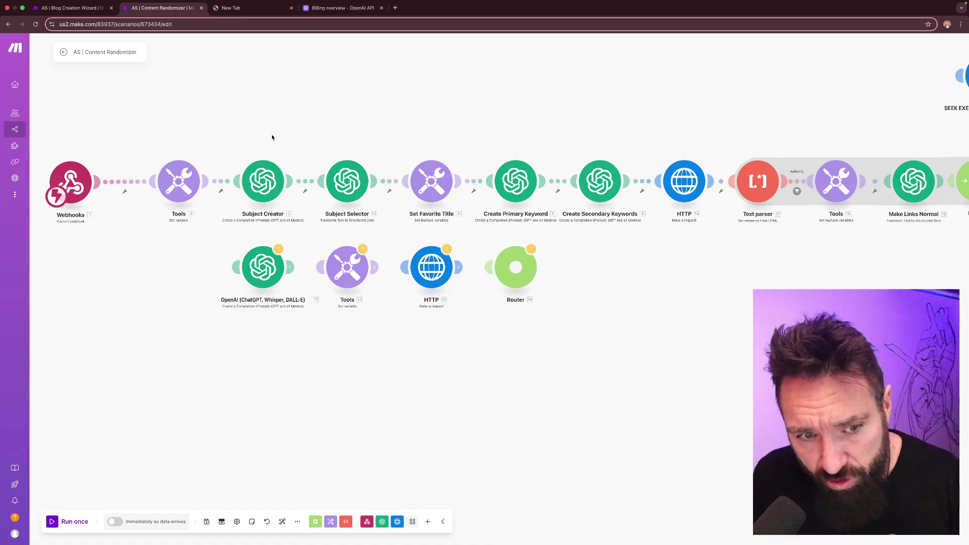
{"action": "left_click_drag", "start_coordinate": [271, 138], "coordinate": [272, 117]}
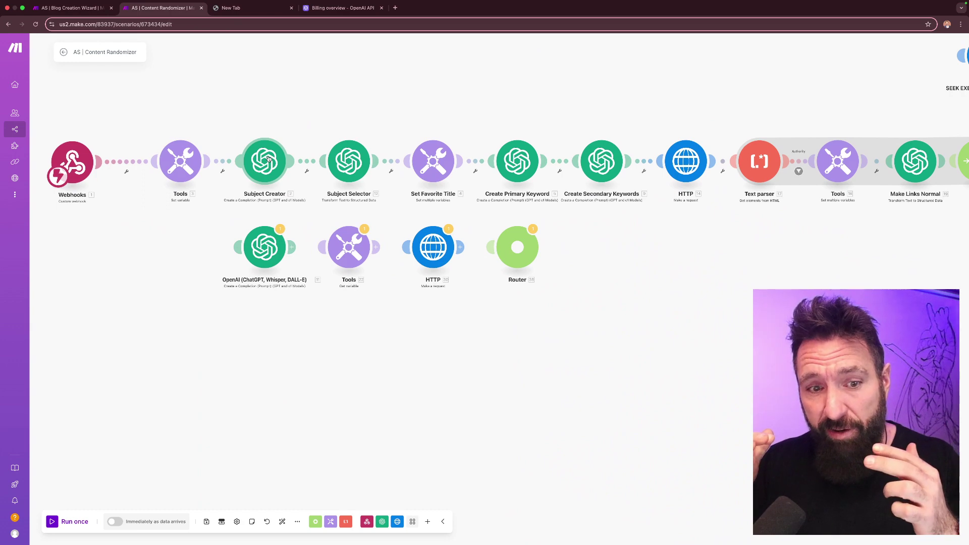
Check the Subject Selector module's settings, and examine the modules from Set Favorite Title through the primary and secondary keywords to HTTP.
{"action": "left_click", "coordinate": [351, 165]}
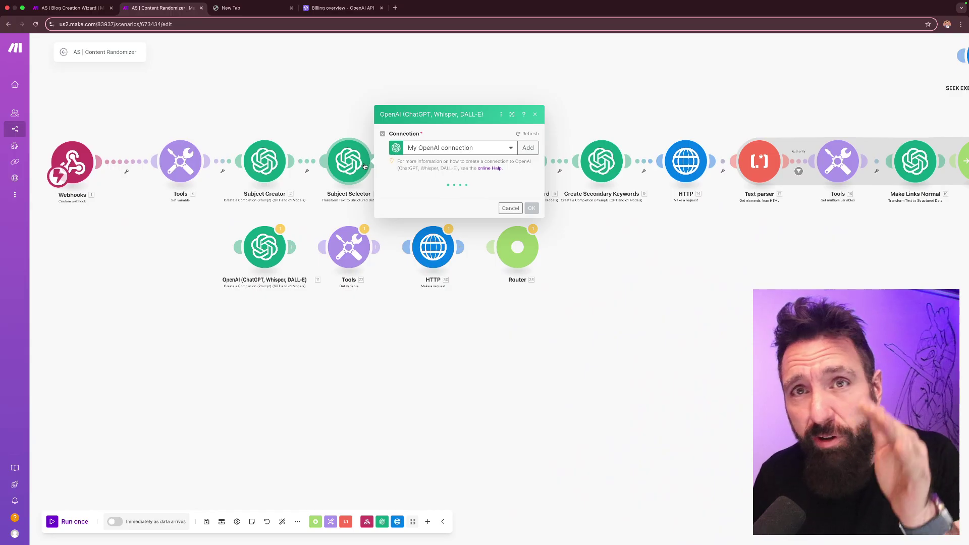
{"action": "left_click", "coordinate": [337, 103]}
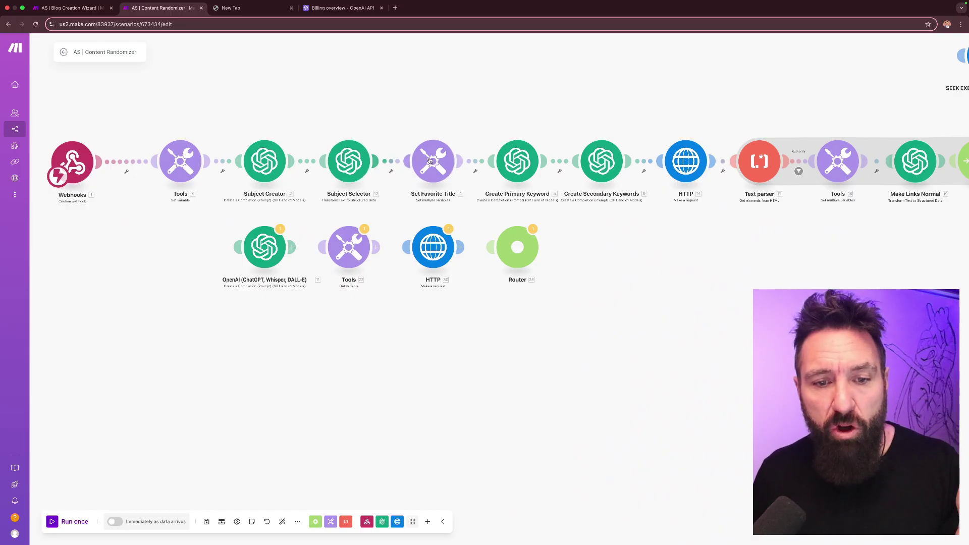
{"action": "left_click", "coordinate": [349, 166]}
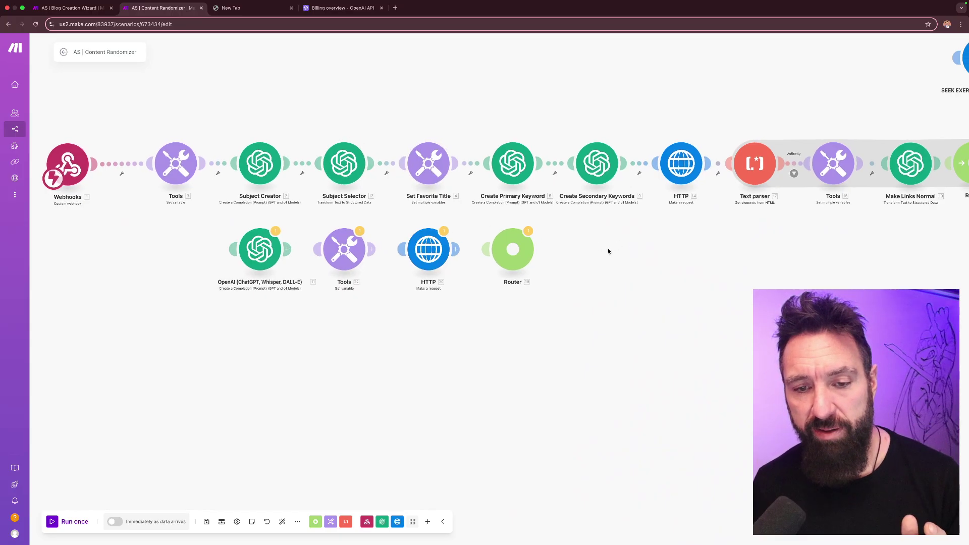
{"action": "left_click_drag", "start_coordinate": [607, 251], "coordinate": [554, 297]}
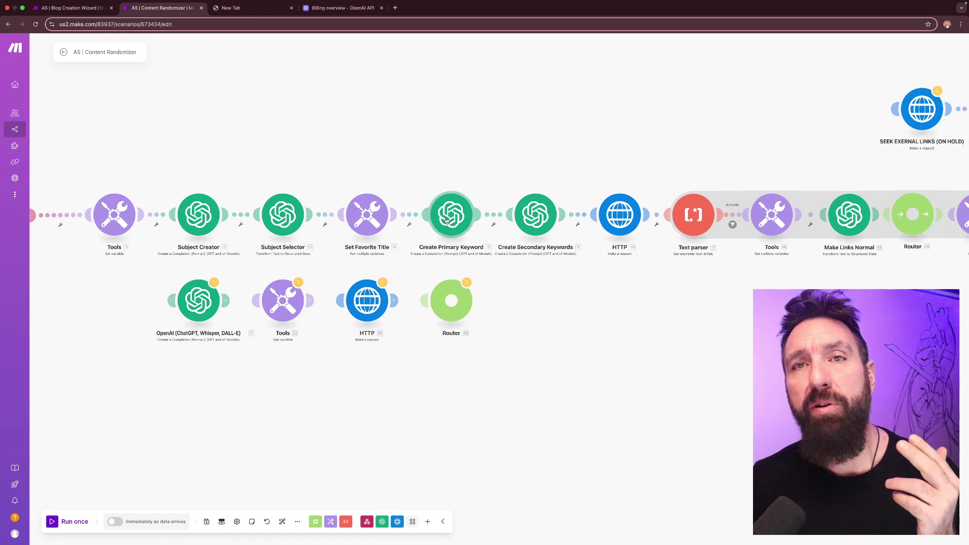
{"action": "left_click_drag", "start_coordinate": [581, 298], "coordinate": [345, 306]}
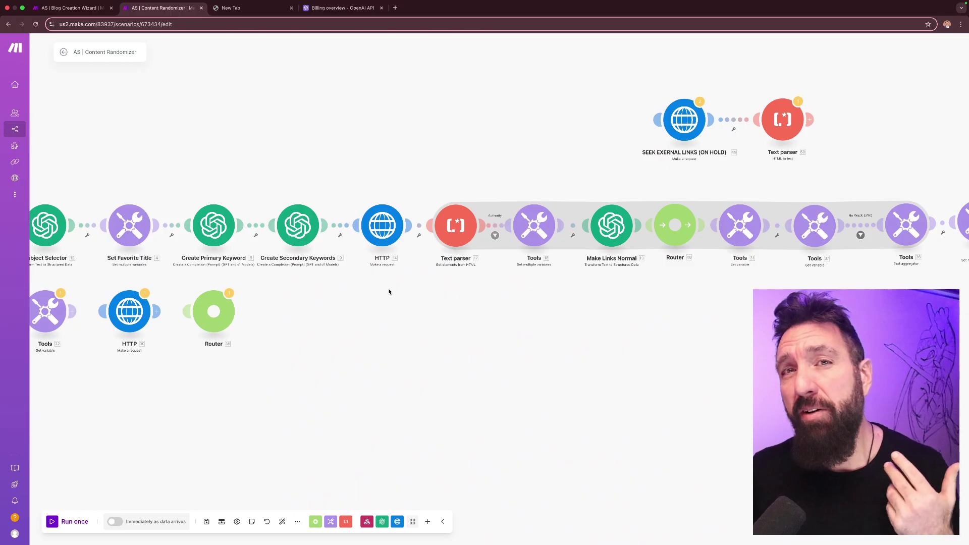
Review the Authority filter's site conditions after the Text parser, such as Forbes, Foundr and Techcrunch.com, and close it without changes.
{"action": "left_click", "coordinate": [496, 235]}
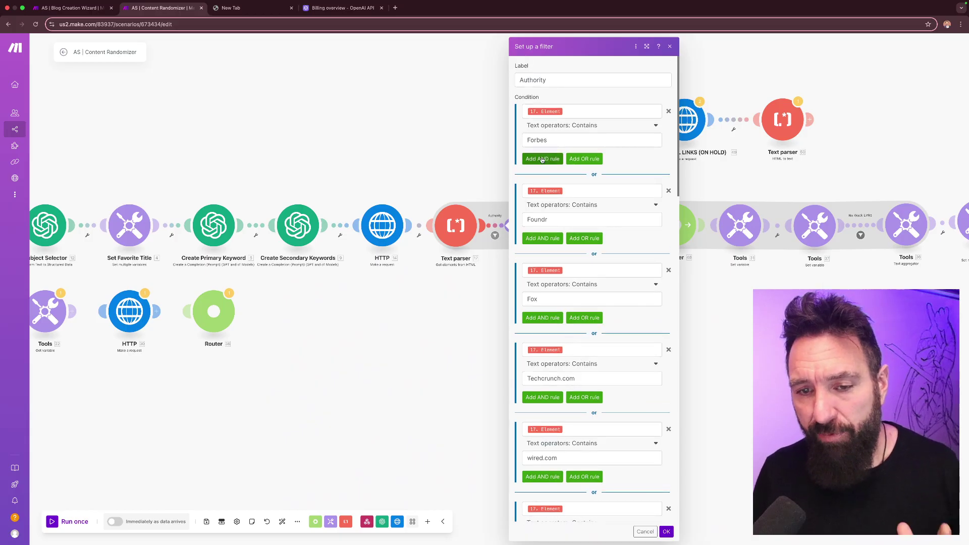
{"action": "scroll", "coordinate": [557, 305], "scroll_direction": "down", "scroll_amount": 2}
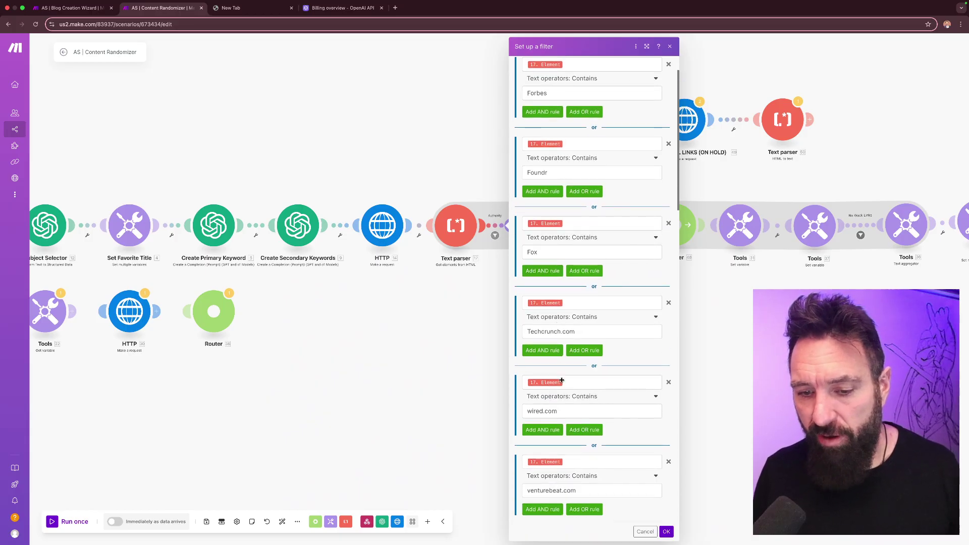
{"action": "left_click", "coordinate": [667, 47]}
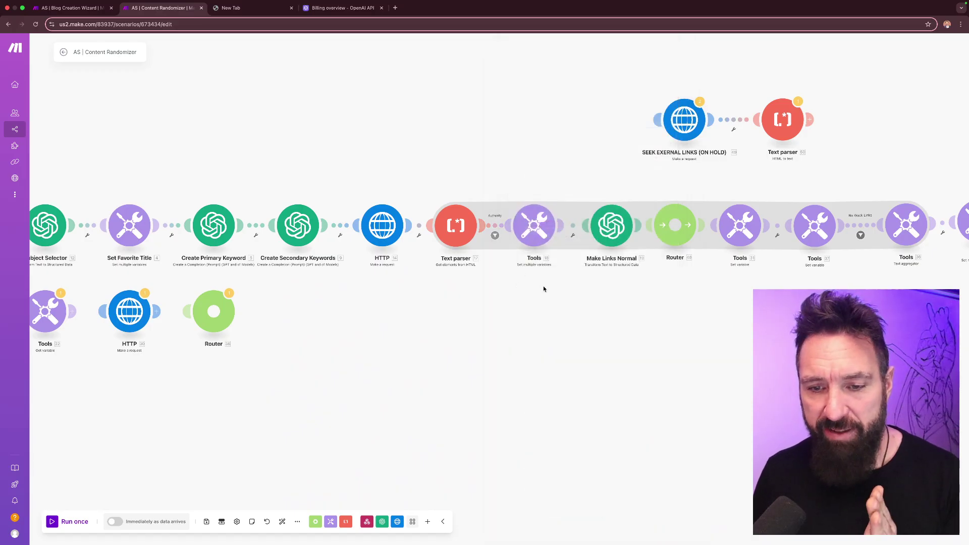
Examine the remaining Content Randomizer modules from Make Links Normal and the Router through Add Commas, Word Count and Unique Perspective.
{"action": "left_click_drag", "start_coordinate": [570, 292], "coordinate": [451, 318]}
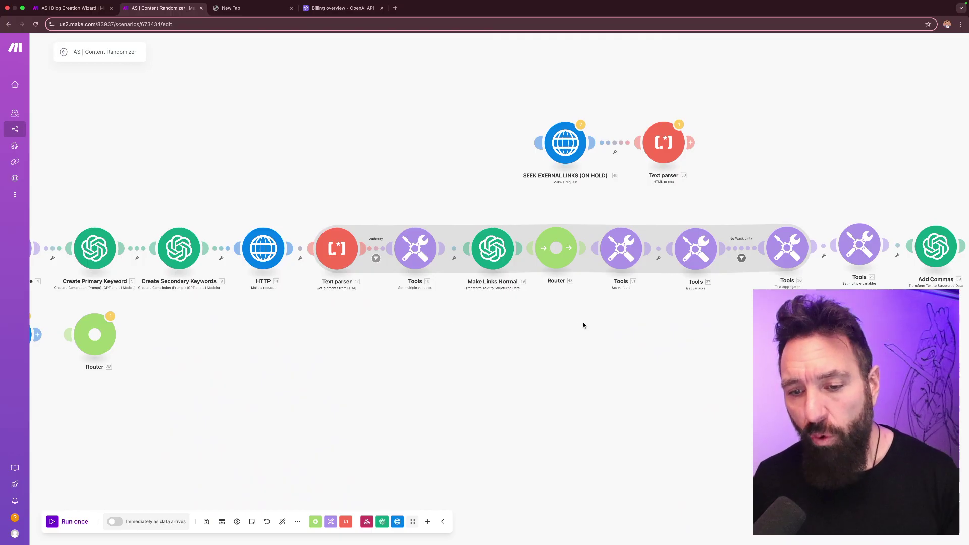
{"action": "left_click_drag", "start_coordinate": [584, 324], "coordinate": [350, 350]}
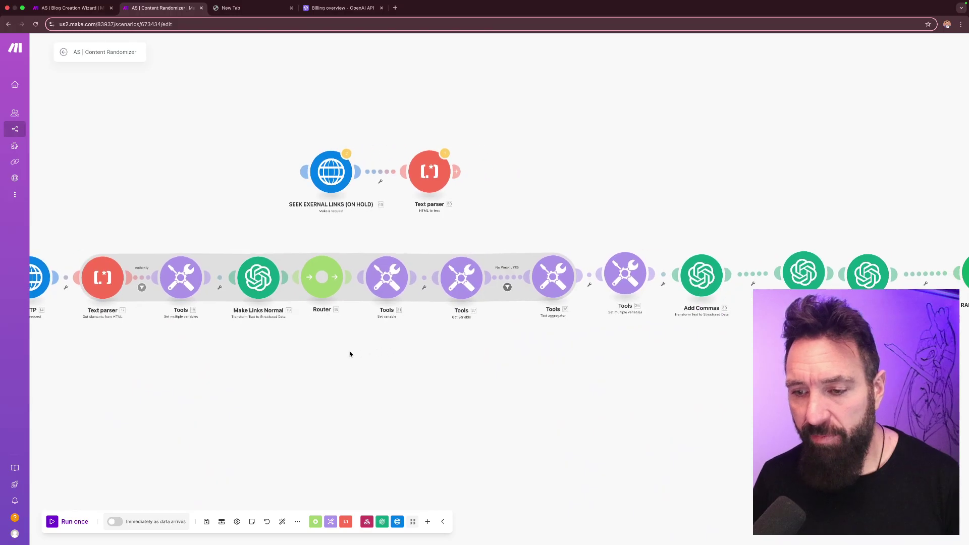
{"action": "left_click_drag", "start_coordinate": [648, 383], "coordinate": [426, 401]}
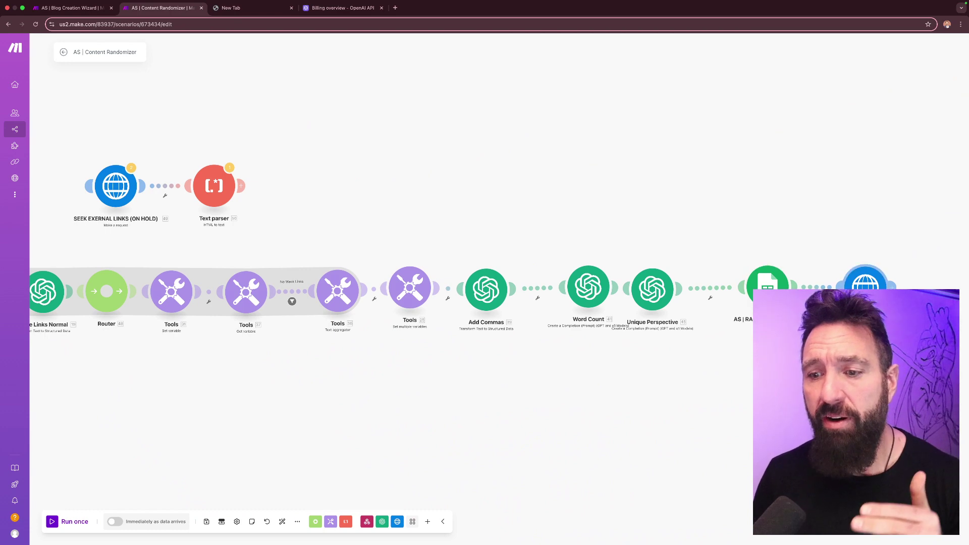
Switch to the AS | Content Machine | Randomizer sheet and check the tripwire article's Additional Information, External Link and Internal Link cells.
{"action": "key", "text": "ctrl+Right"}
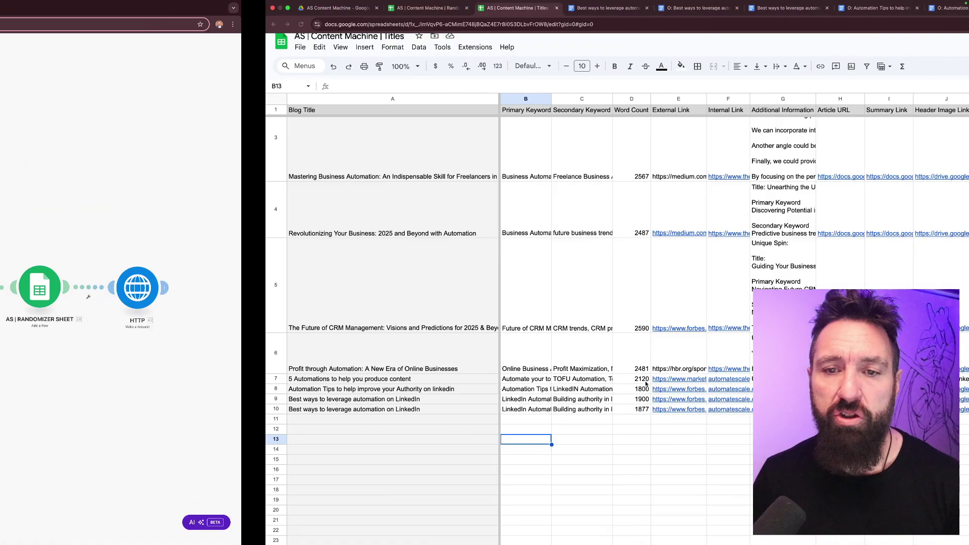
{"action": "left_click", "coordinate": [188, 9]}
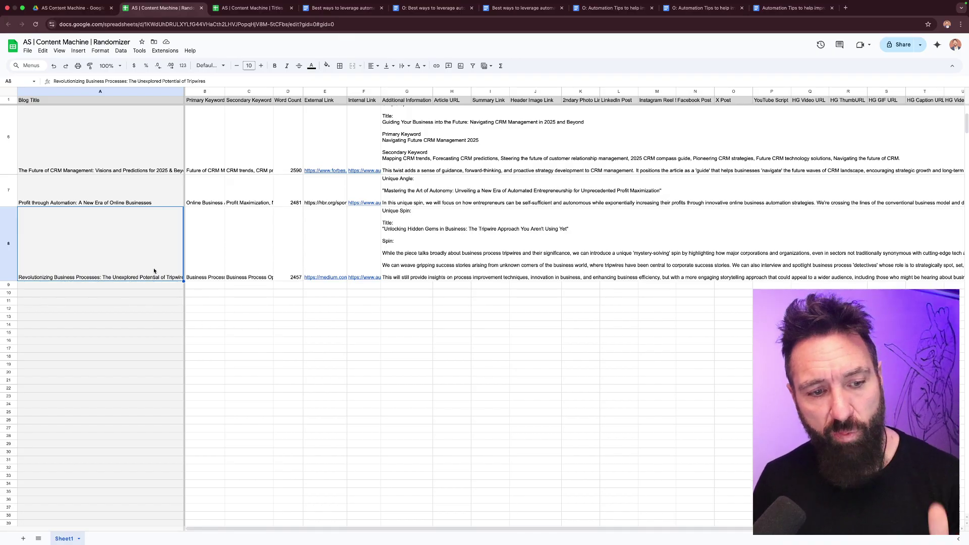
{"action": "left_click", "coordinate": [389, 271]}
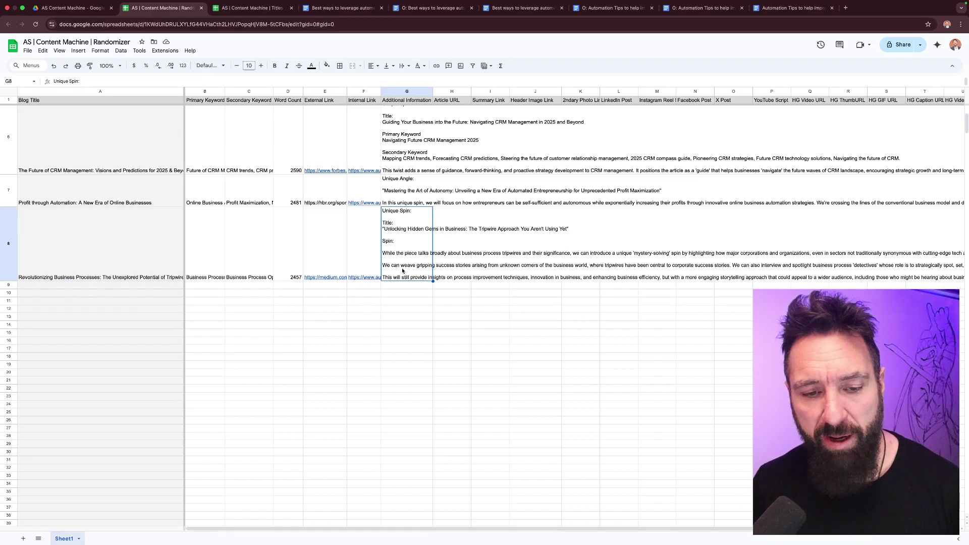
{"action": "left_click", "coordinate": [309, 235]}
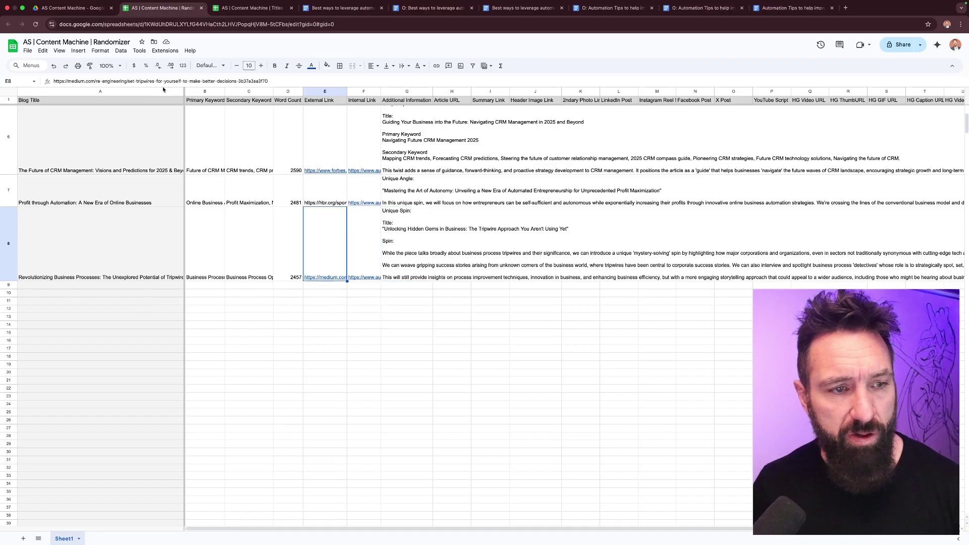
{"action": "key", "text": "Right"}
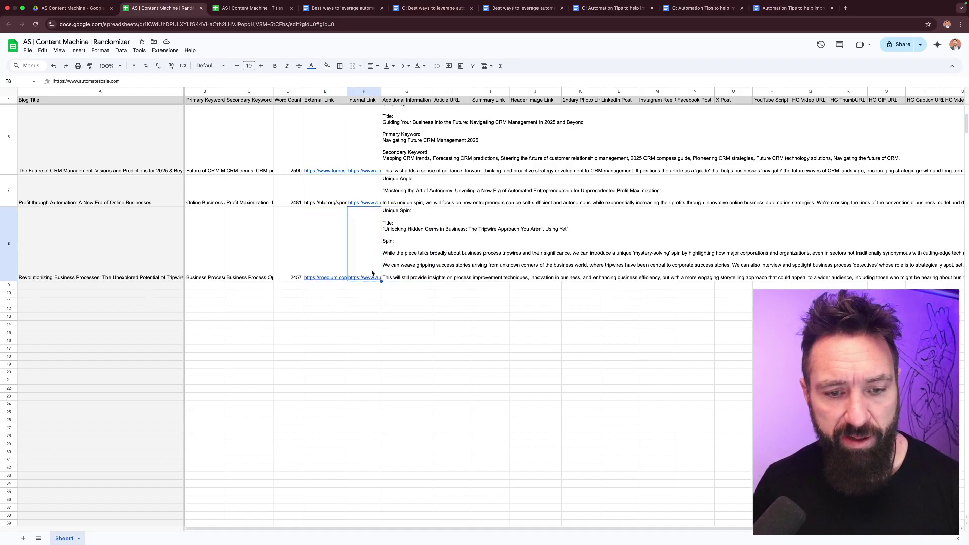
Compare the entry "The Future of CRM Management" in the Randomizer sheet with its row in the AS | Content Machine | Titles sheet.
{"action": "left_click", "coordinate": [157, 173]}
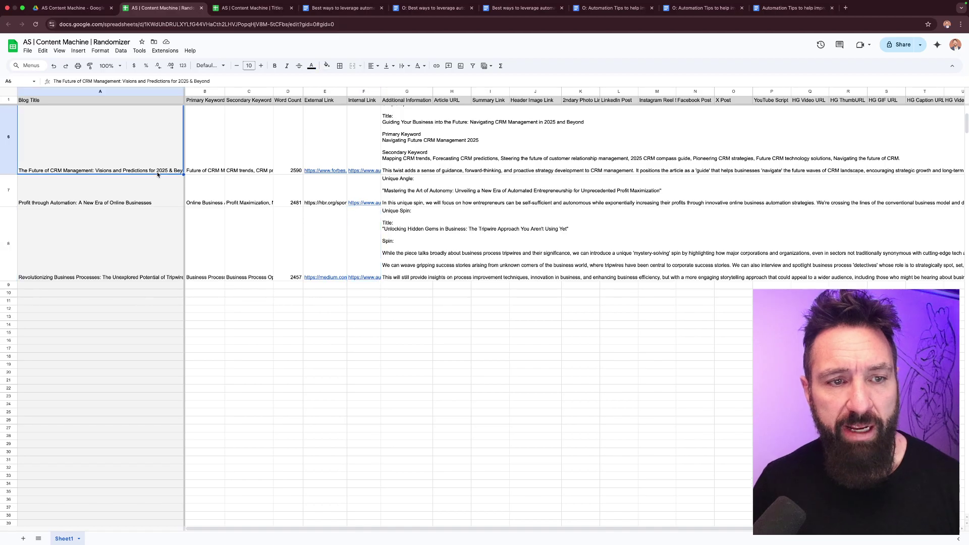
{"action": "left_click", "coordinate": [242, 7]}
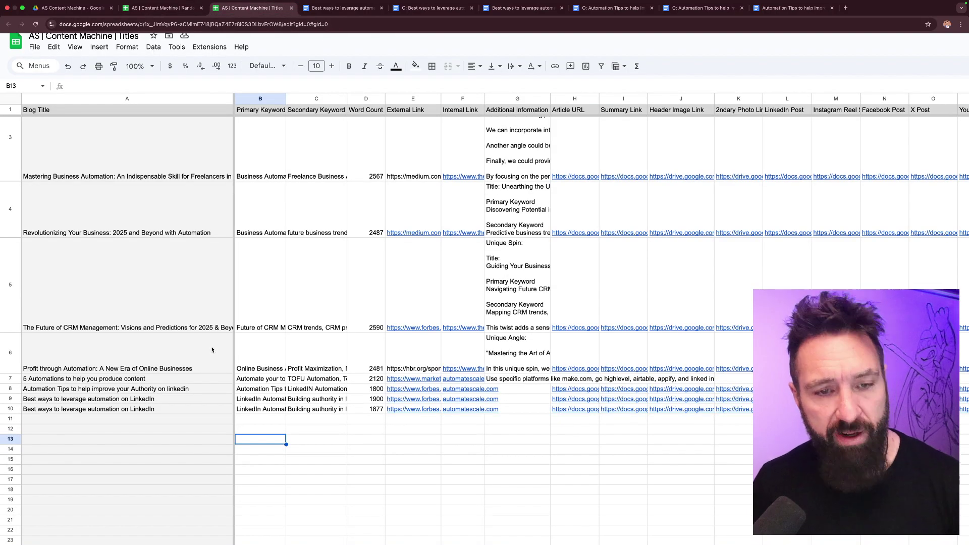
{"action": "left_click", "coordinate": [195, 308]}
{"action": "key", "text": "ctrl+Left"}
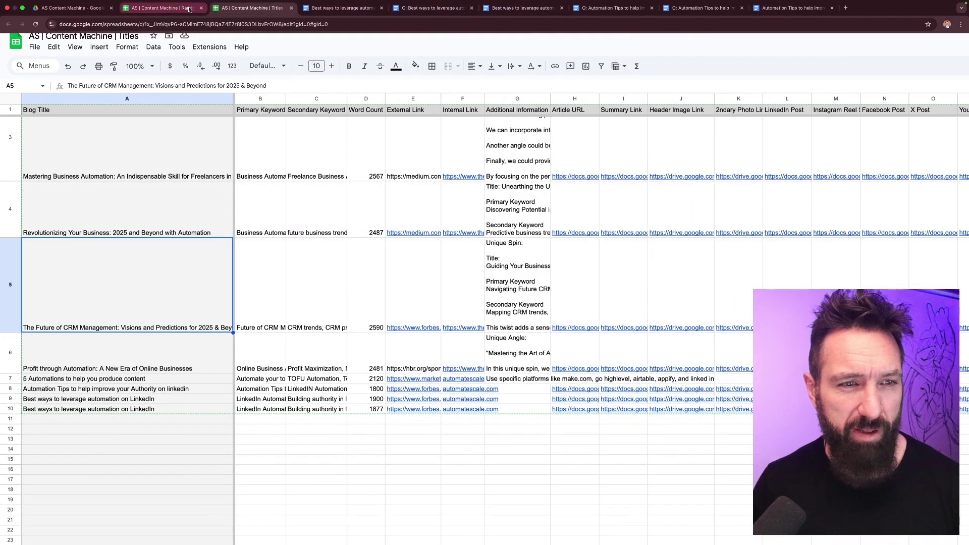
{"action": "left_click", "coordinate": [189, 10]}
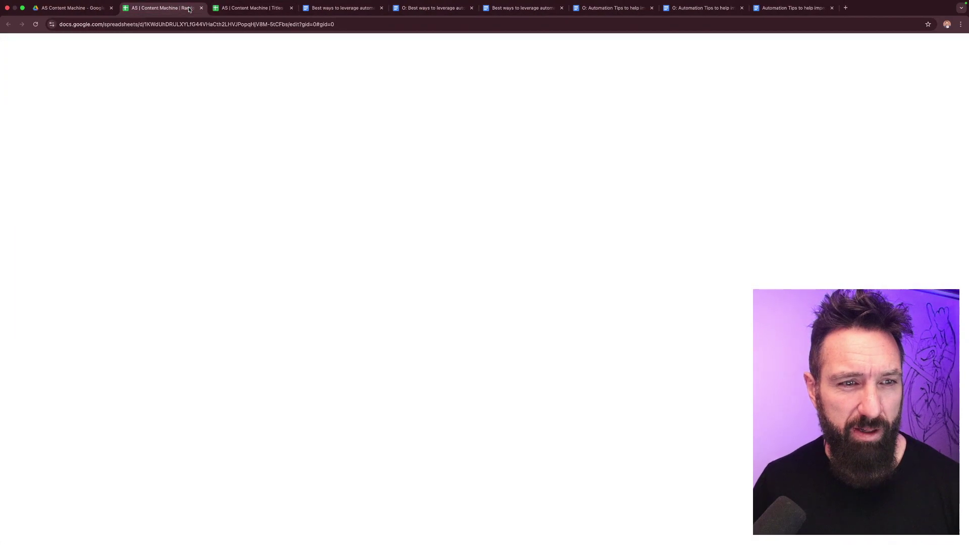
{"action": "left_click", "coordinate": [250, 8]}
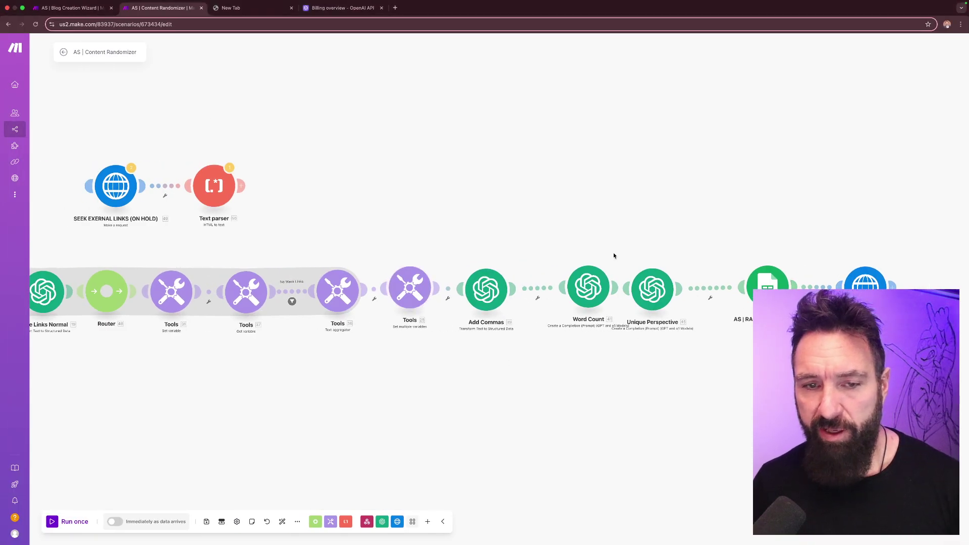
Switch to Make.com, open the AS | Blog Creation Wizard scenario and examine its modules from Aggregate Sections back to the starting Webhooks module.
{"action": "left_click", "coordinate": [76, 8]}
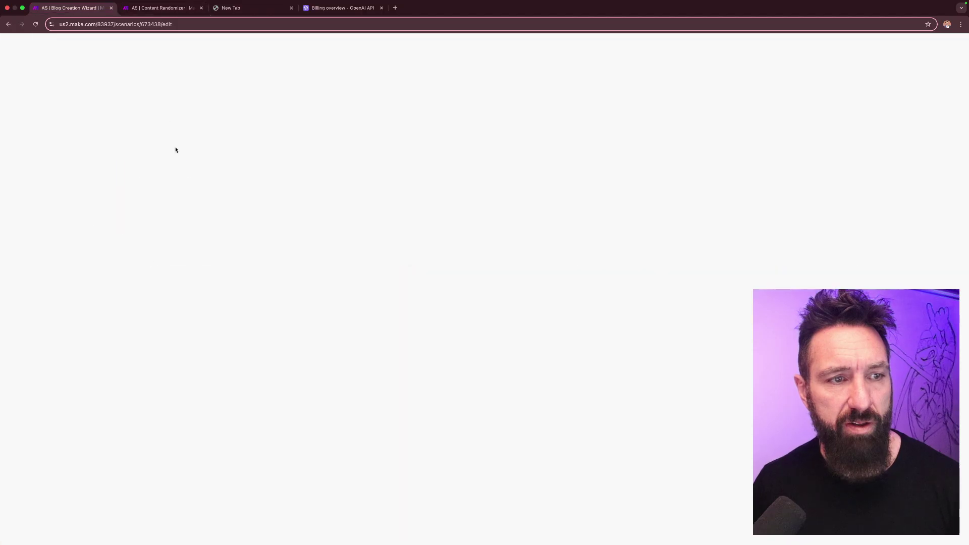
{"action": "left_click_drag", "start_coordinate": [123, 348], "coordinate": [622, 335]}
{"action": "scroll", "coordinate": [469, 342], "scroll_direction": "left", "scroll_amount": 15}
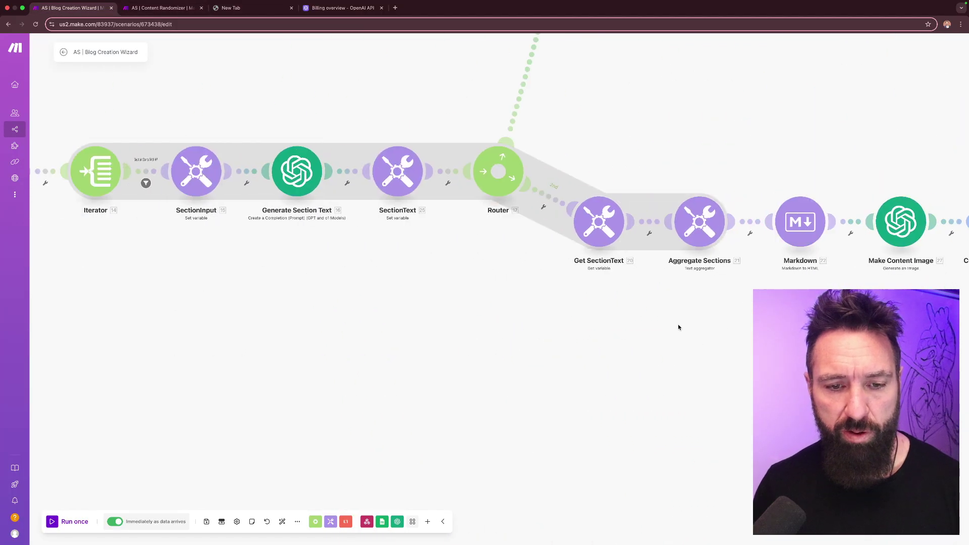
{"action": "scroll", "coordinate": [342, 349], "scroll_direction": "left", "scroll_amount": 15}
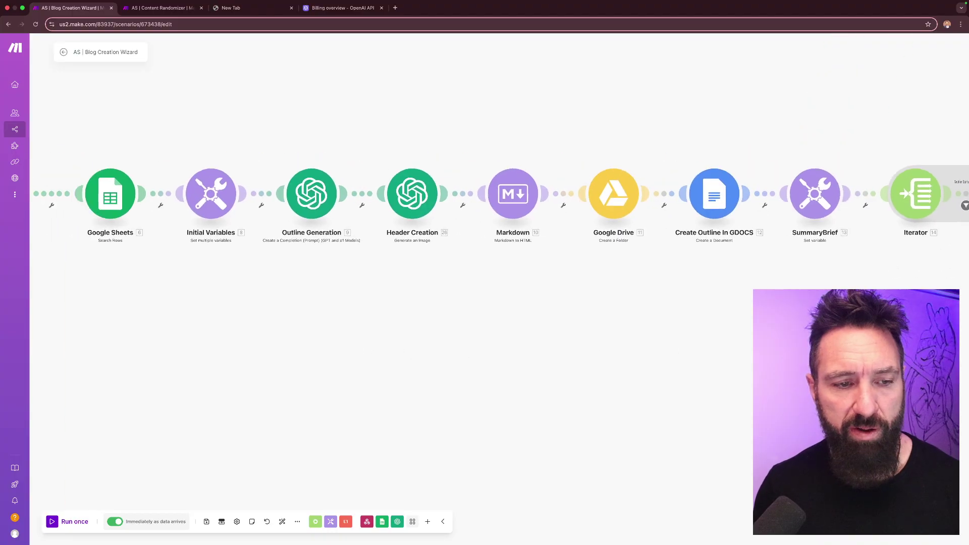
{"action": "scroll", "coordinate": [499, 244], "scroll_direction": "left", "scroll_amount": 2}
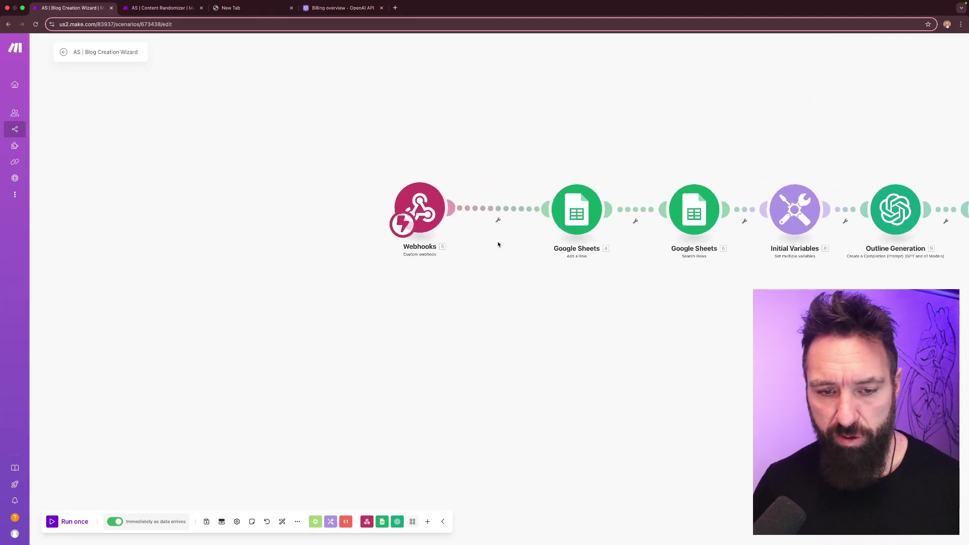
{"action": "scroll", "coordinate": [454, 344], "scroll_direction": "right", "scroll_amount": 10}
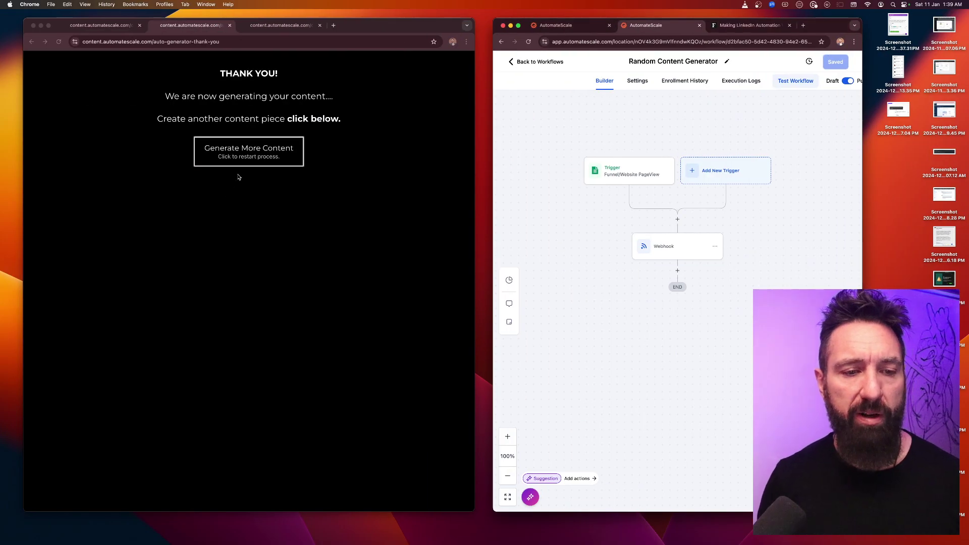
Restart the content generator from its thank-you page, and return to Make.com to examine the Blog Creation Wizard modules from Google Sheets to SummaryBrief.
{"action": "left_click", "coordinate": [239, 160]}
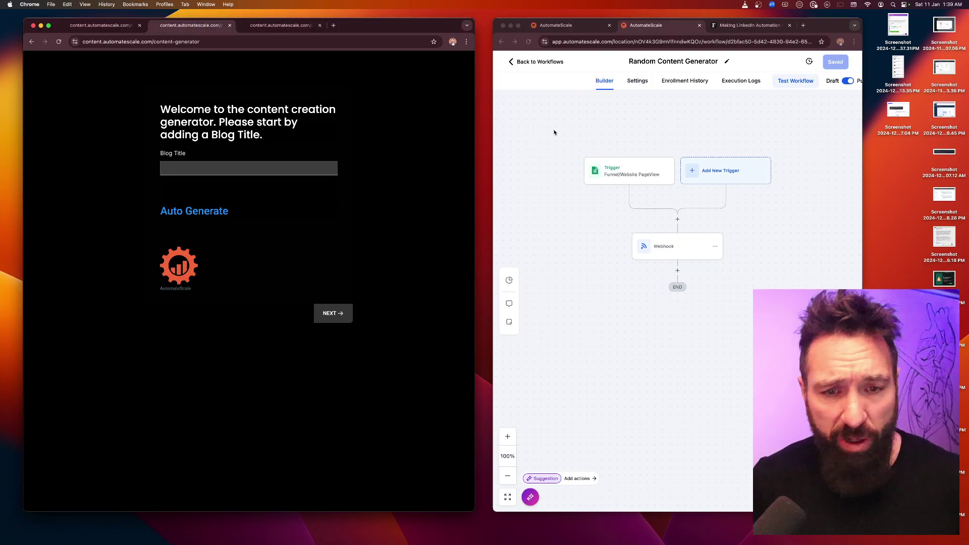
{"action": "key", "text": "ctrl+Right"}
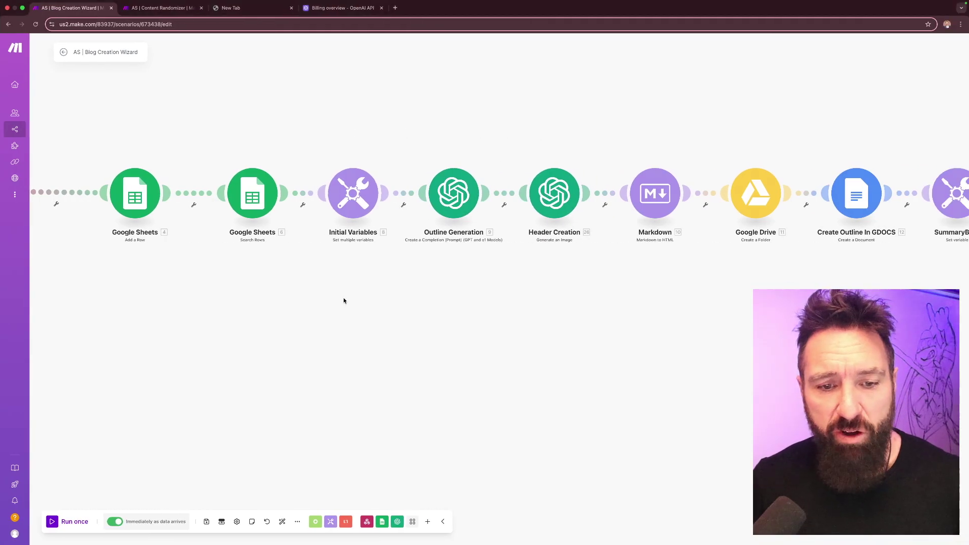
{"action": "left_click_drag", "start_coordinate": [338, 303], "coordinate": [596, 340]}
{"action": "scroll", "coordinate": [468, 347], "scroll_direction": "right", "scroll_amount": 10}
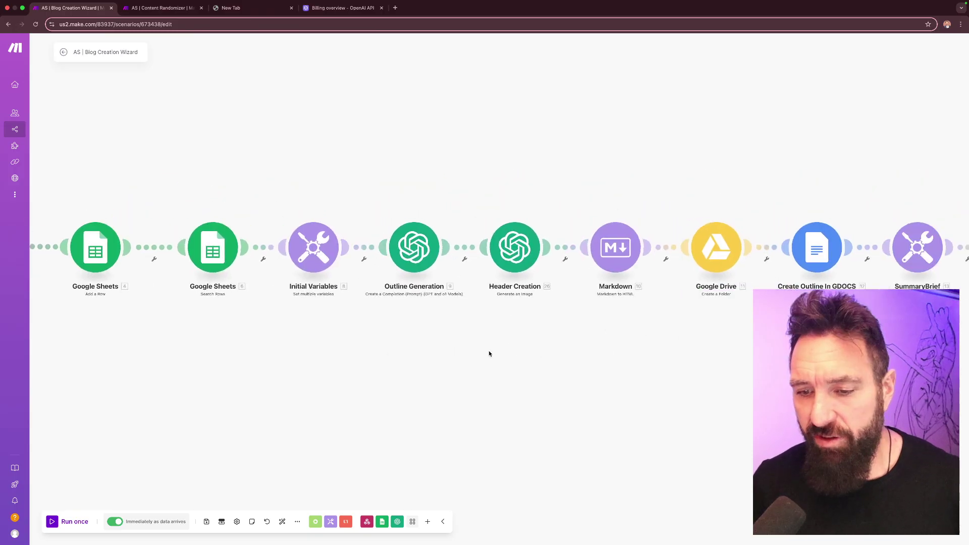
{"action": "left_click_drag", "start_coordinate": [390, 342], "coordinate": [508, 322]}
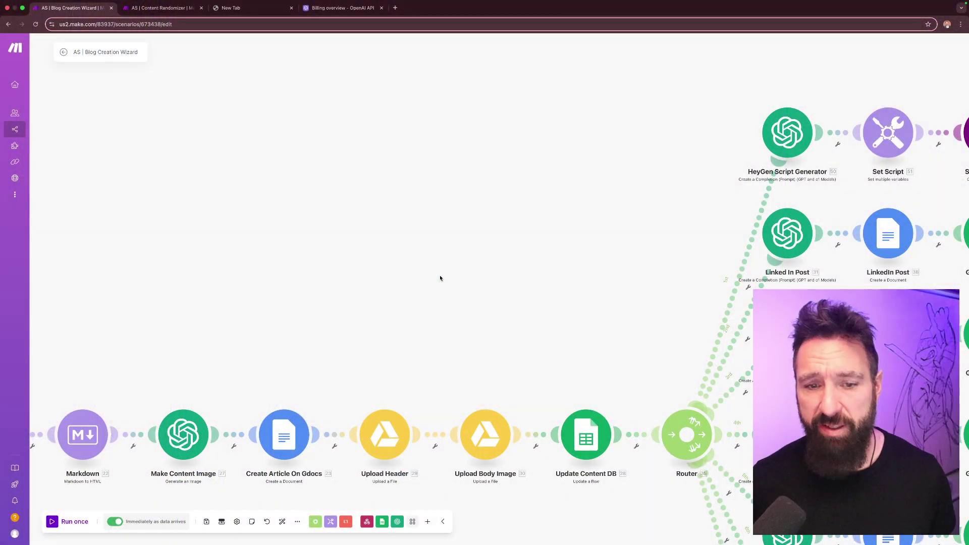
Examine the article-building modules from Update Content DB back to the Iterator, including the Router's upper branch with OpenAI and SectionText.
{"action": "scroll", "coordinate": [480, 324], "scroll_direction": "left", "scroll_amount": 10}
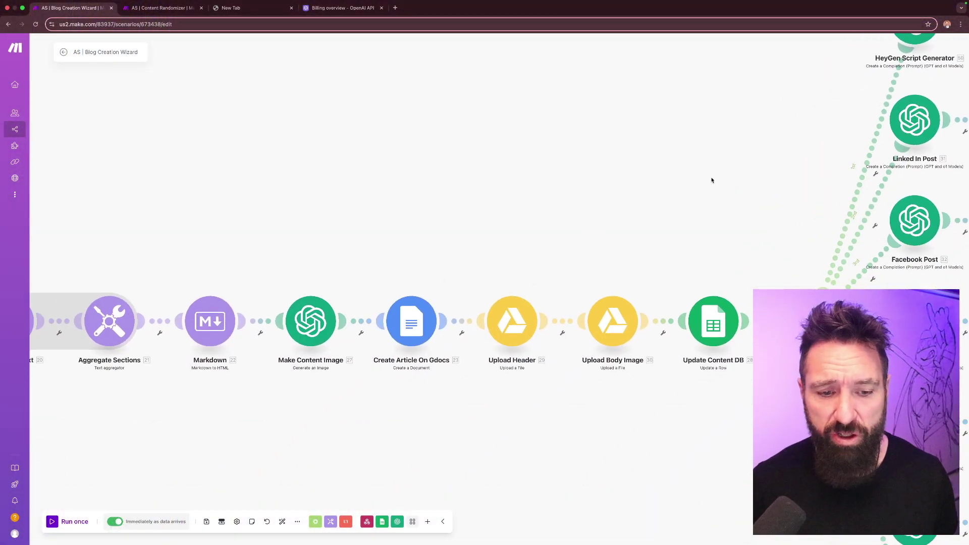
{"action": "left_click_drag", "start_coordinate": [387, 151], "coordinate": [826, 190]}
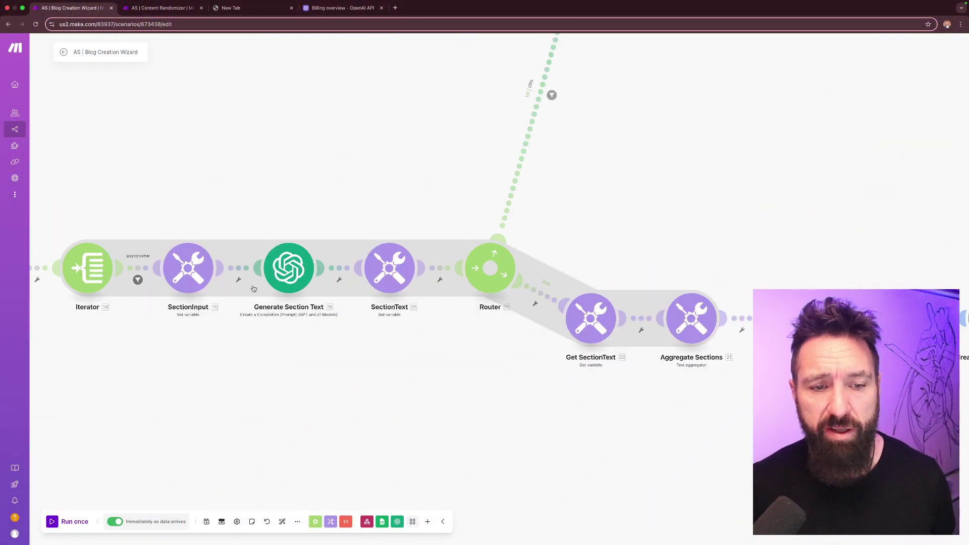
{"action": "left_click_drag", "start_coordinate": [156, 174], "coordinate": [483, 232]}
{"action": "scroll", "coordinate": [411, 229], "scroll_direction": "right", "scroll_amount": 10}
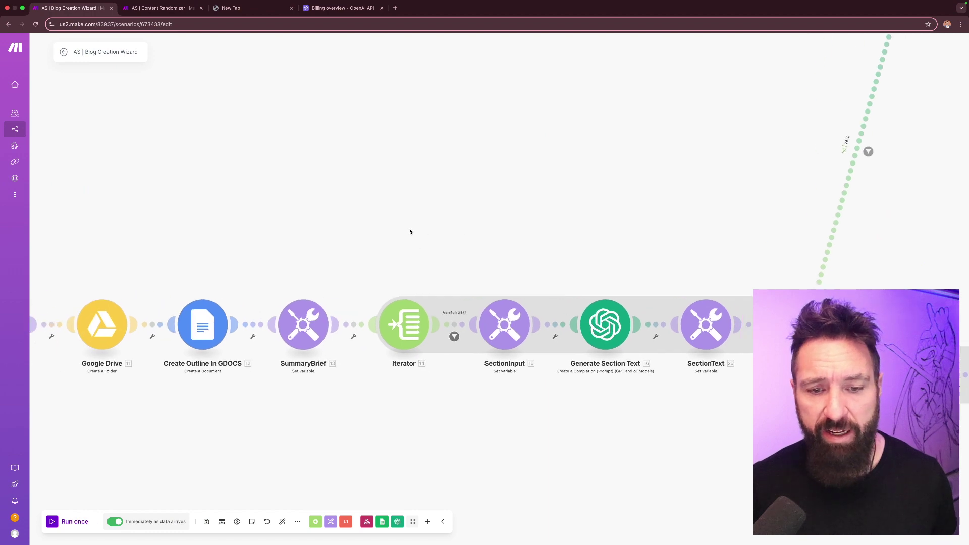
{"action": "left_click_drag", "start_coordinate": [382, 181], "coordinate": [238, 314]}
{"action": "scroll", "coordinate": [314, 325], "scroll_direction": "up", "scroll_amount": 5}
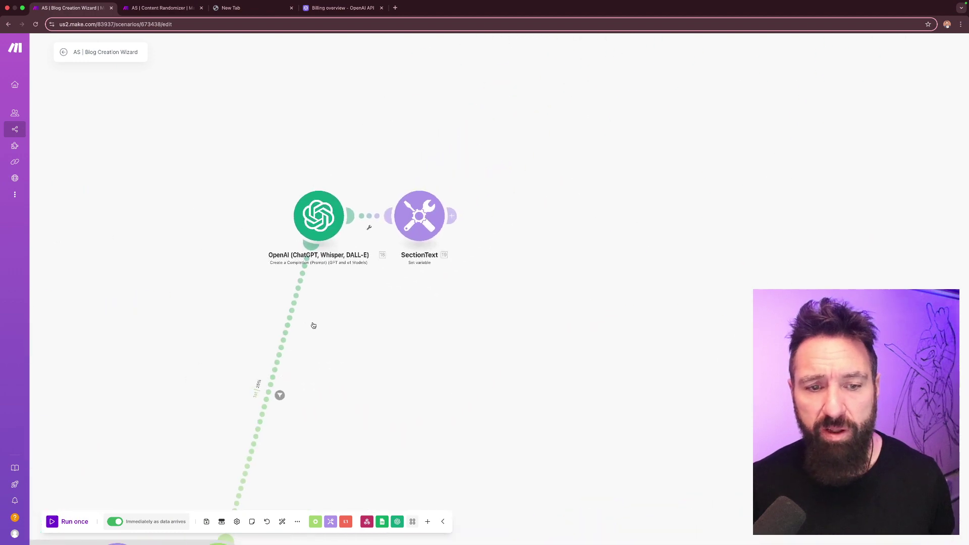
{"action": "left_click_drag", "start_coordinate": [452, 394], "coordinate": [964, 181]}
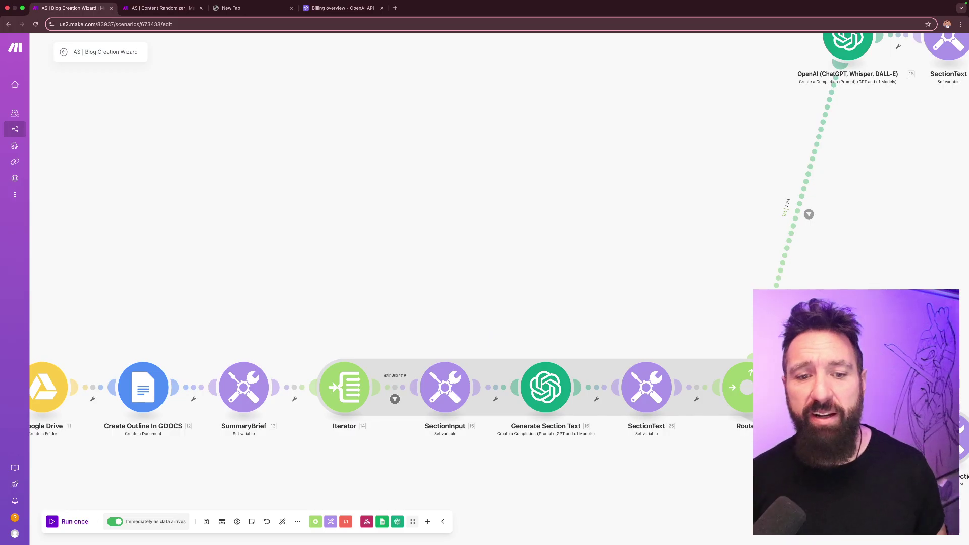
Review the Blog Creation Wizard flow from Make Content Image and Aggregate Sections back through Outline Generation to the Webhooks trigger.
{"action": "left_click_drag", "start_coordinate": [926, 226], "coordinate": [462, 277]}
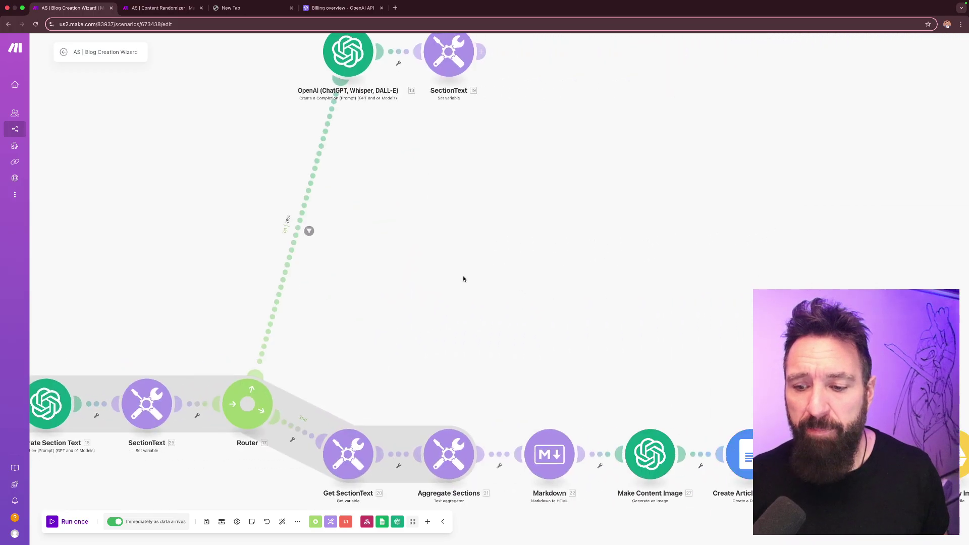
{"action": "left_click_drag", "start_coordinate": [858, 328], "coordinate": [779, 236]}
{"action": "left_click_drag", "start_coordinate": [298, 210], "coordinate": [887, 220]}
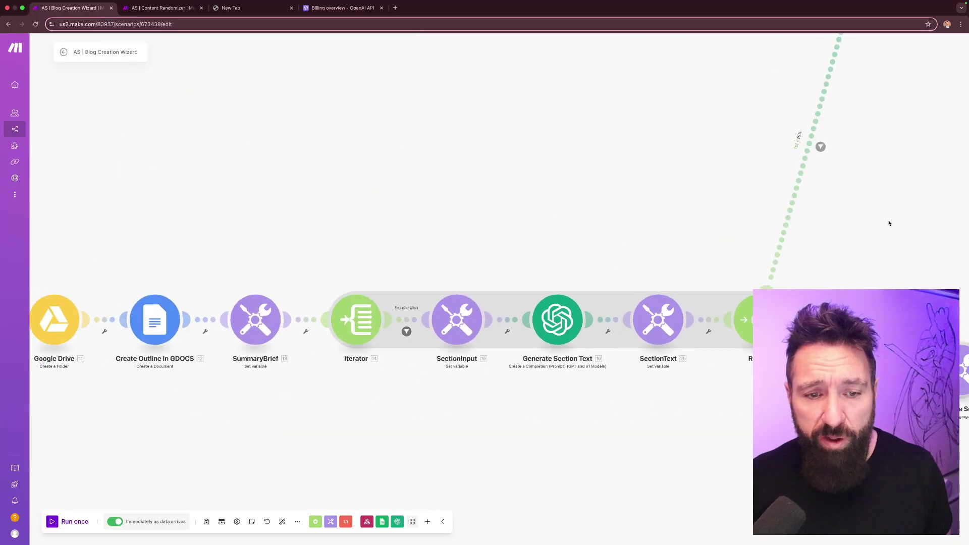
{"action": "left_click_drag", "start_coordinate": [320, 212], "coordinate": [856, 216]}
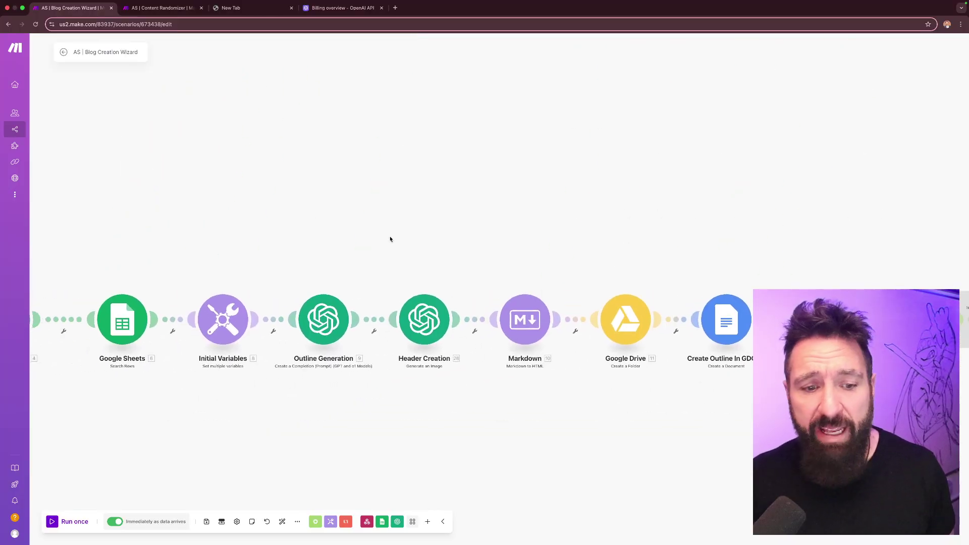
{"action": "left_click_drag", "start_coordinate": [327, 231], "coordinate": [714, 219]}
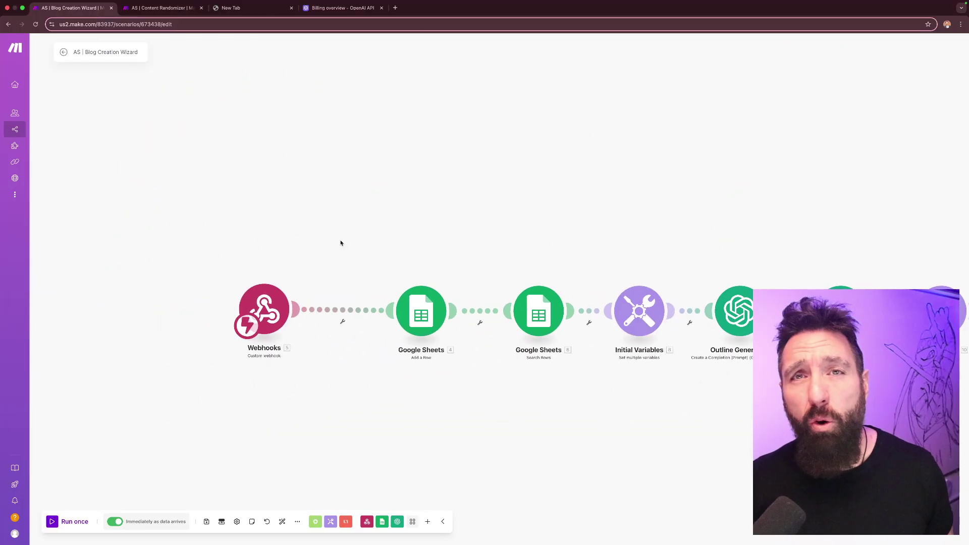